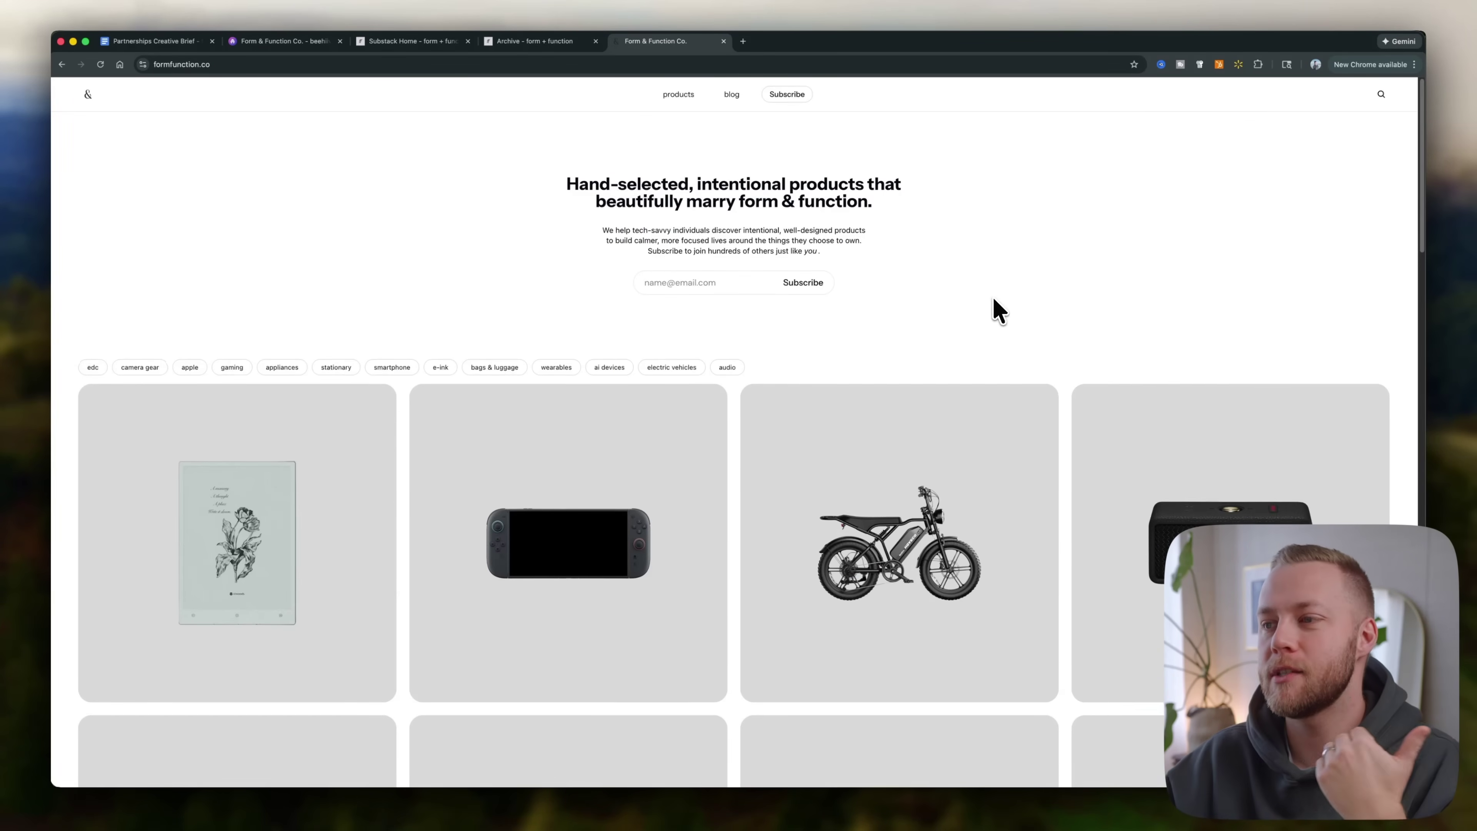
{"action": "scroll", "coordinate": [994, 311], "scroll_direction": "down", "scroll_amount": 10}
{"action": "scroll", "coordinate": [997, 325], "scroll_direction": "up", "scroll_amount": 10}
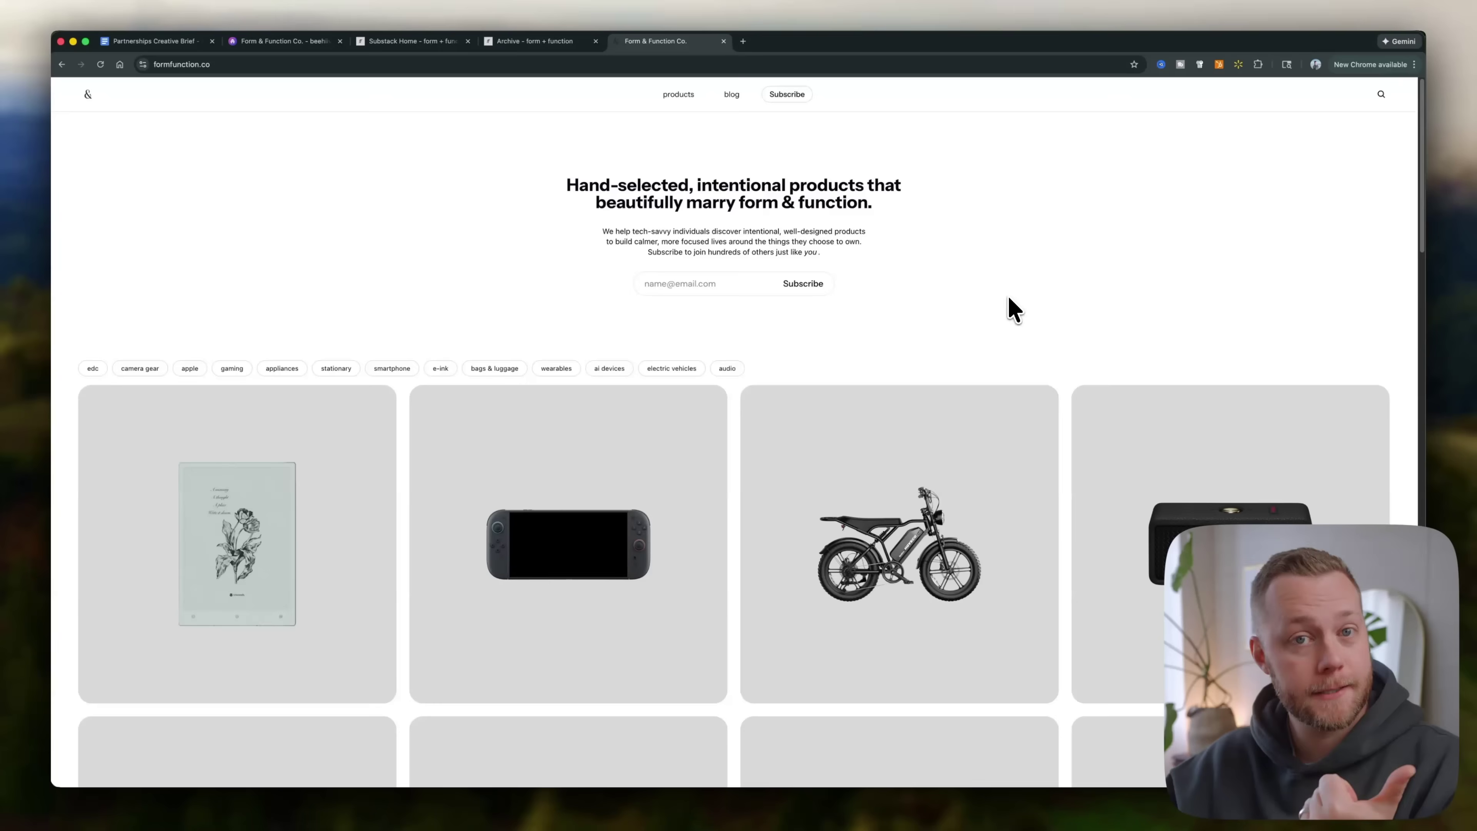
{"action": "scroll", "coordinate": [1014, 311], "scroll_direction": "down", "scroll_amount": 10}
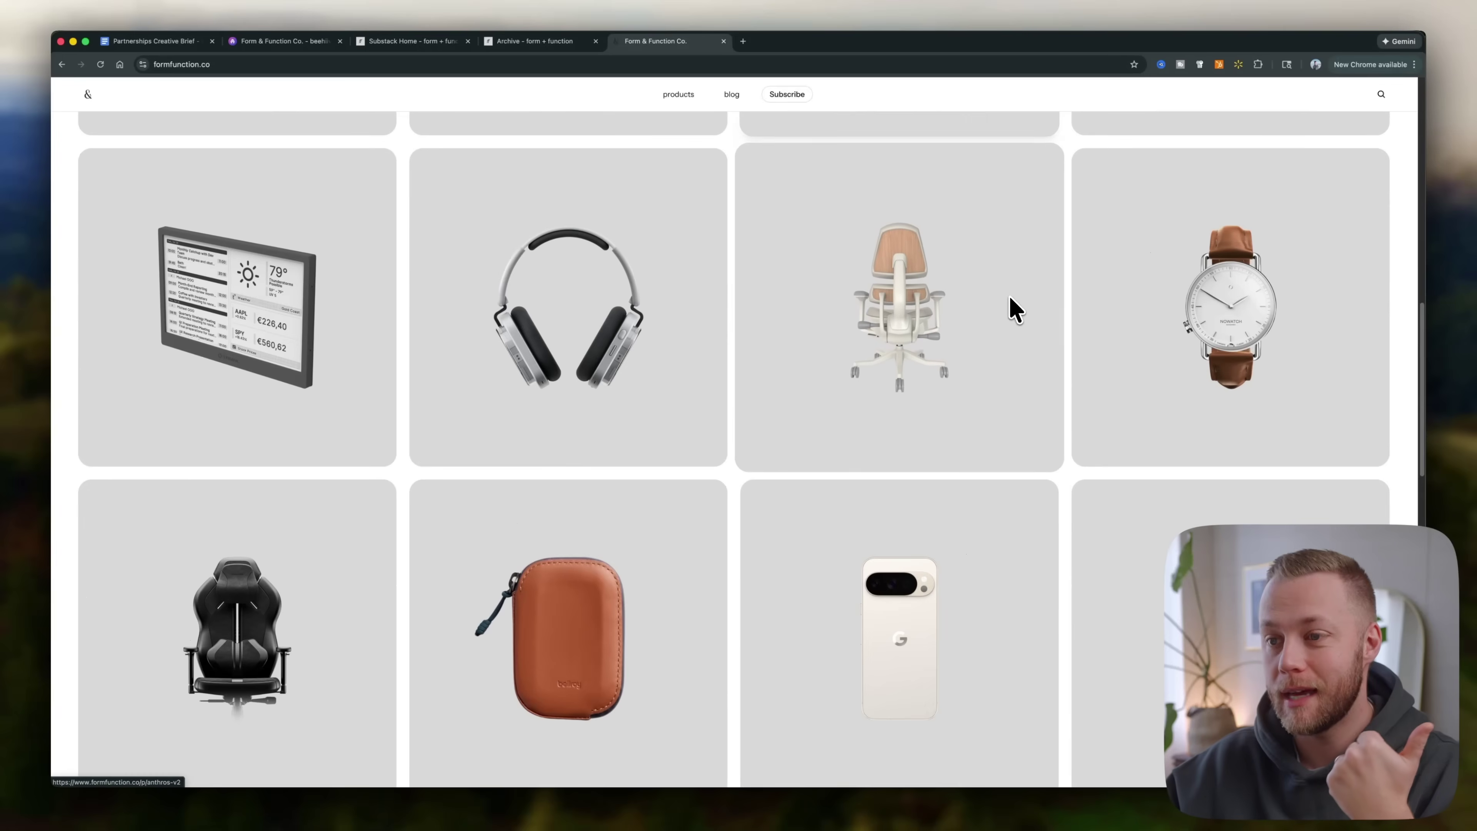
{"action": "scroll", "coordinate": [1015, 311], "scroll_direction": "up", "scroll_amount": 10}
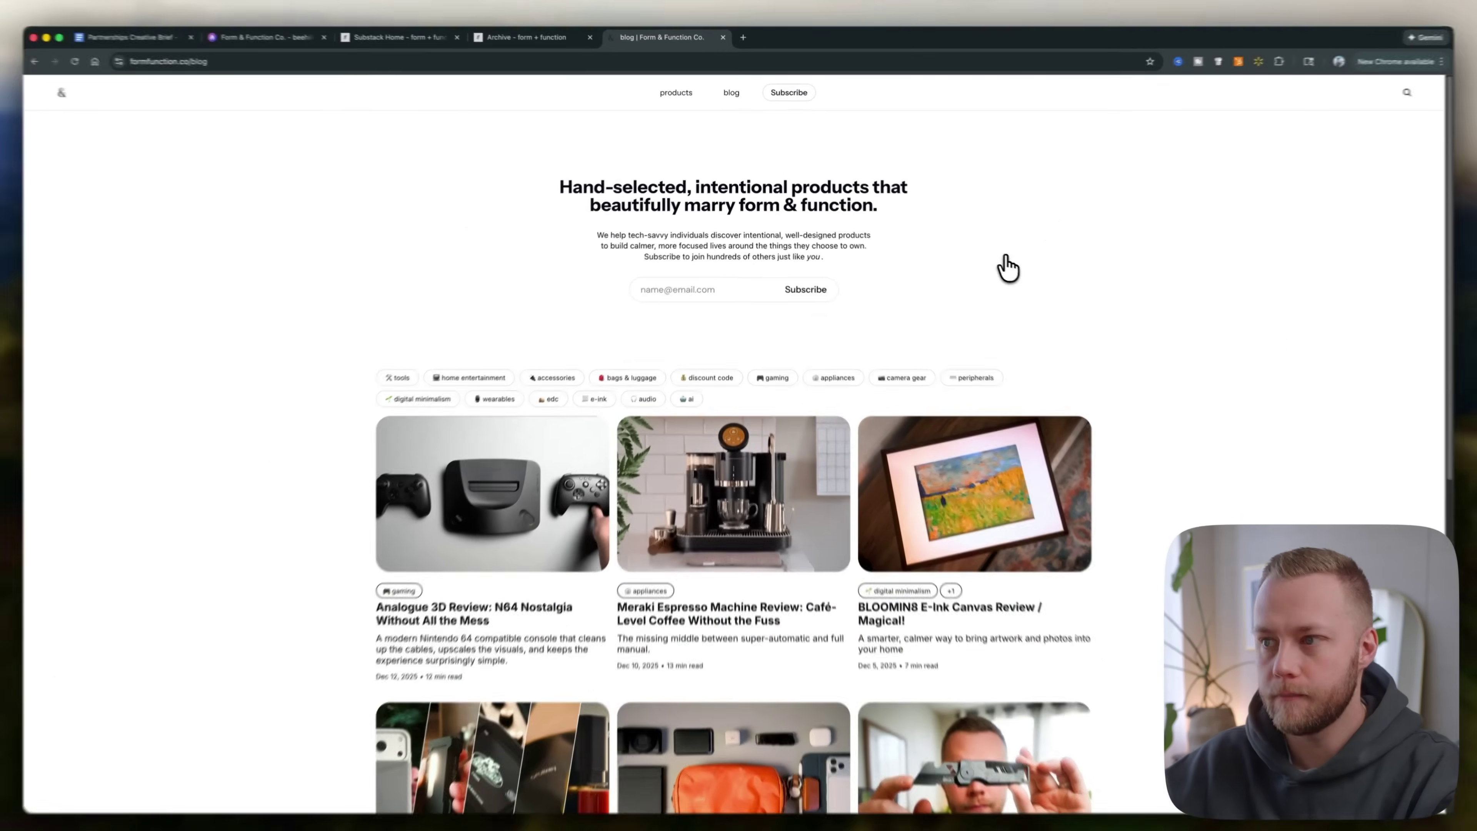
{"action": "scroll", "coordinate": [978, 286], "scroll_direction": "down", "scroll_amount": 5}
{"action": "scroll", "coordinate": [978, 286], "scroll_direction": "up", "scroll_amount": 5}
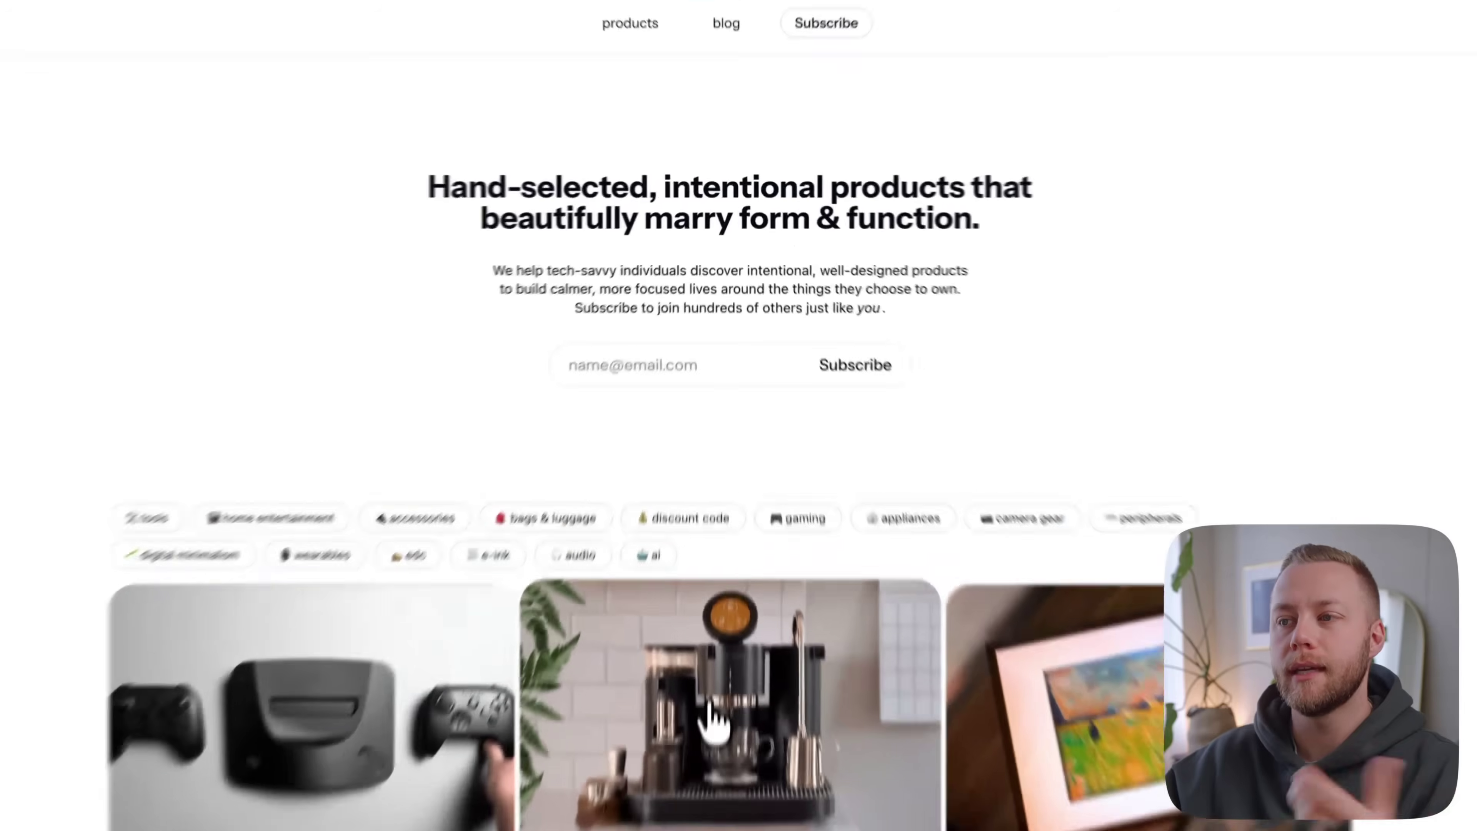
{"action": "left_click", "coordinate": [725, 433]}
{"action": "scroll", "coordinate": [924, 724], "scroll_direction": "down", "scroll_amount": 5}
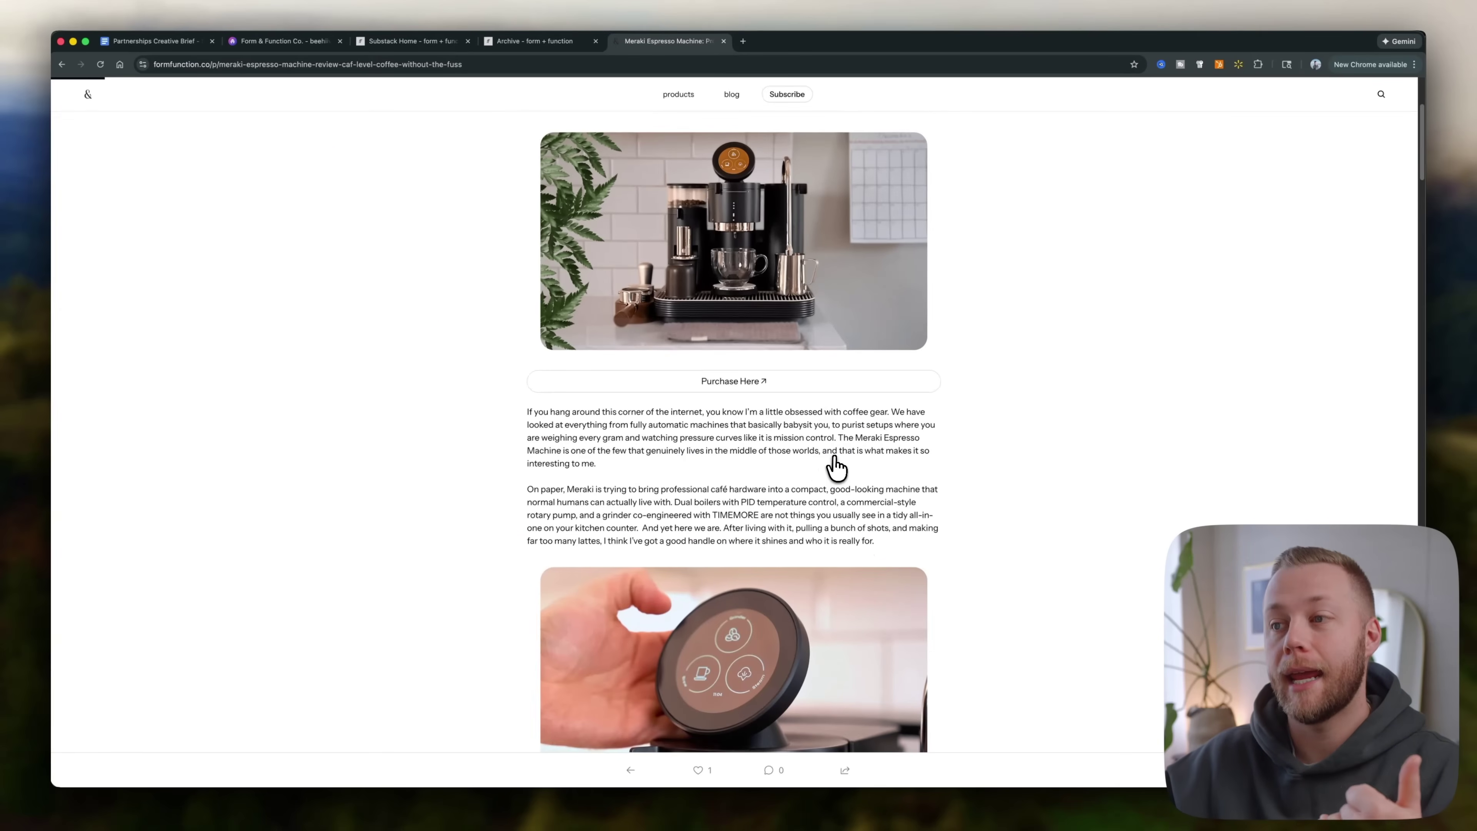
{"action": "scroll", "coordinate": [835, 449], "scroll_direction": "down", "scroll_amount": 15}
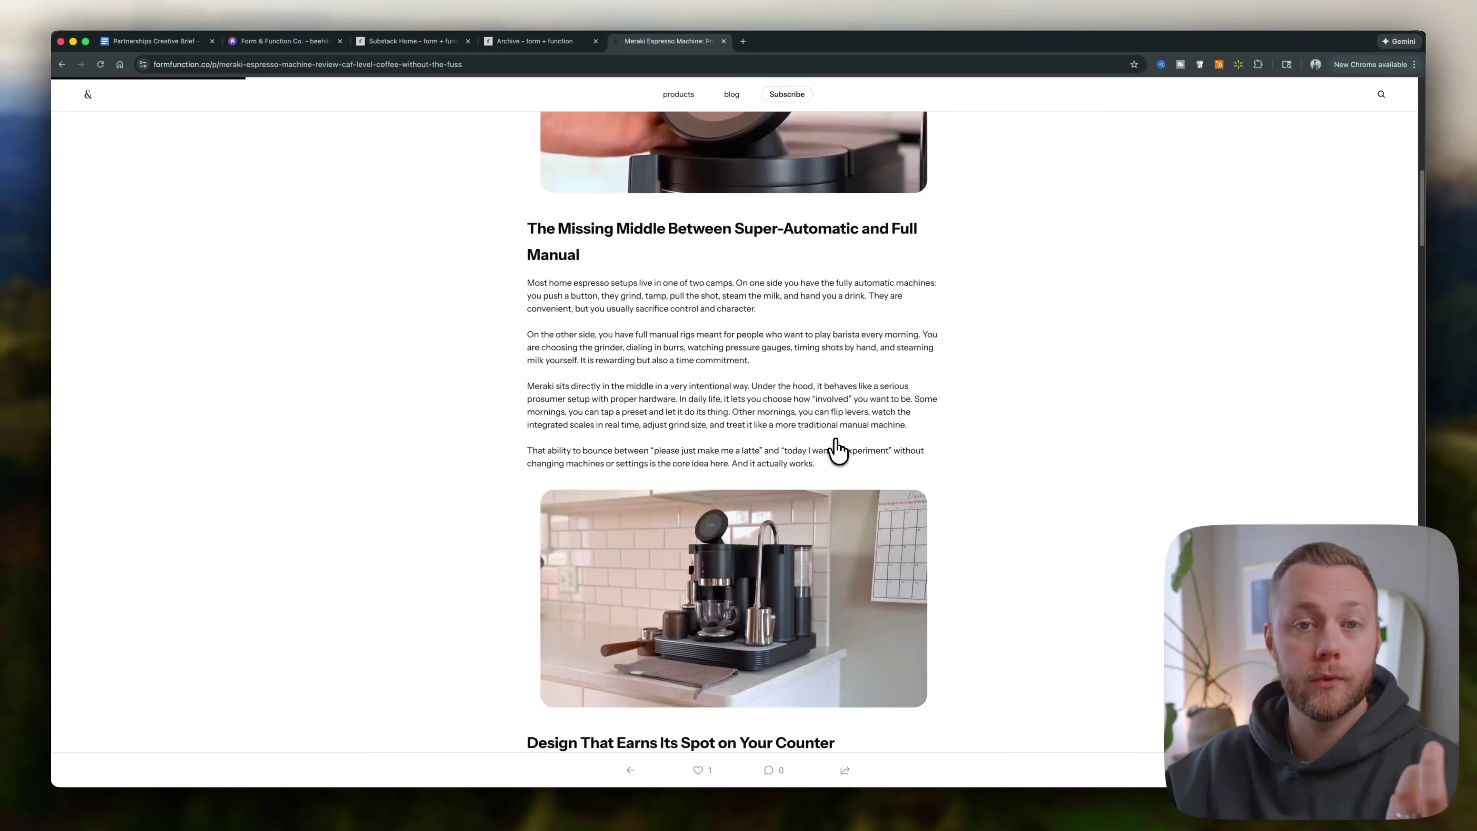
{"action": "scroll", "coordinate": [835, 449], "scroll_direction": "up", "scroll_amount": 20}
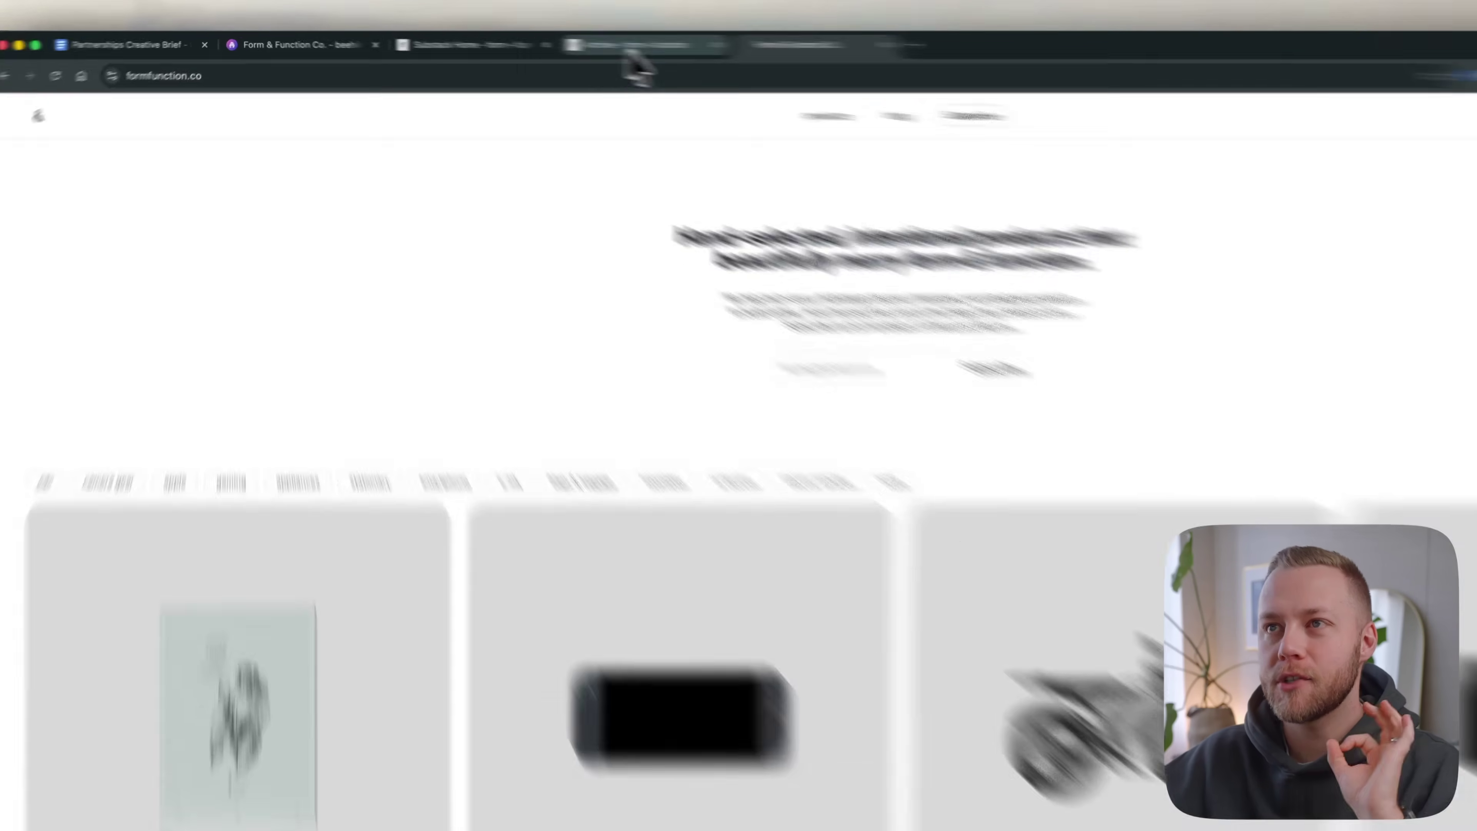
{"action": "left_click", "coordinate": [526, 40]}
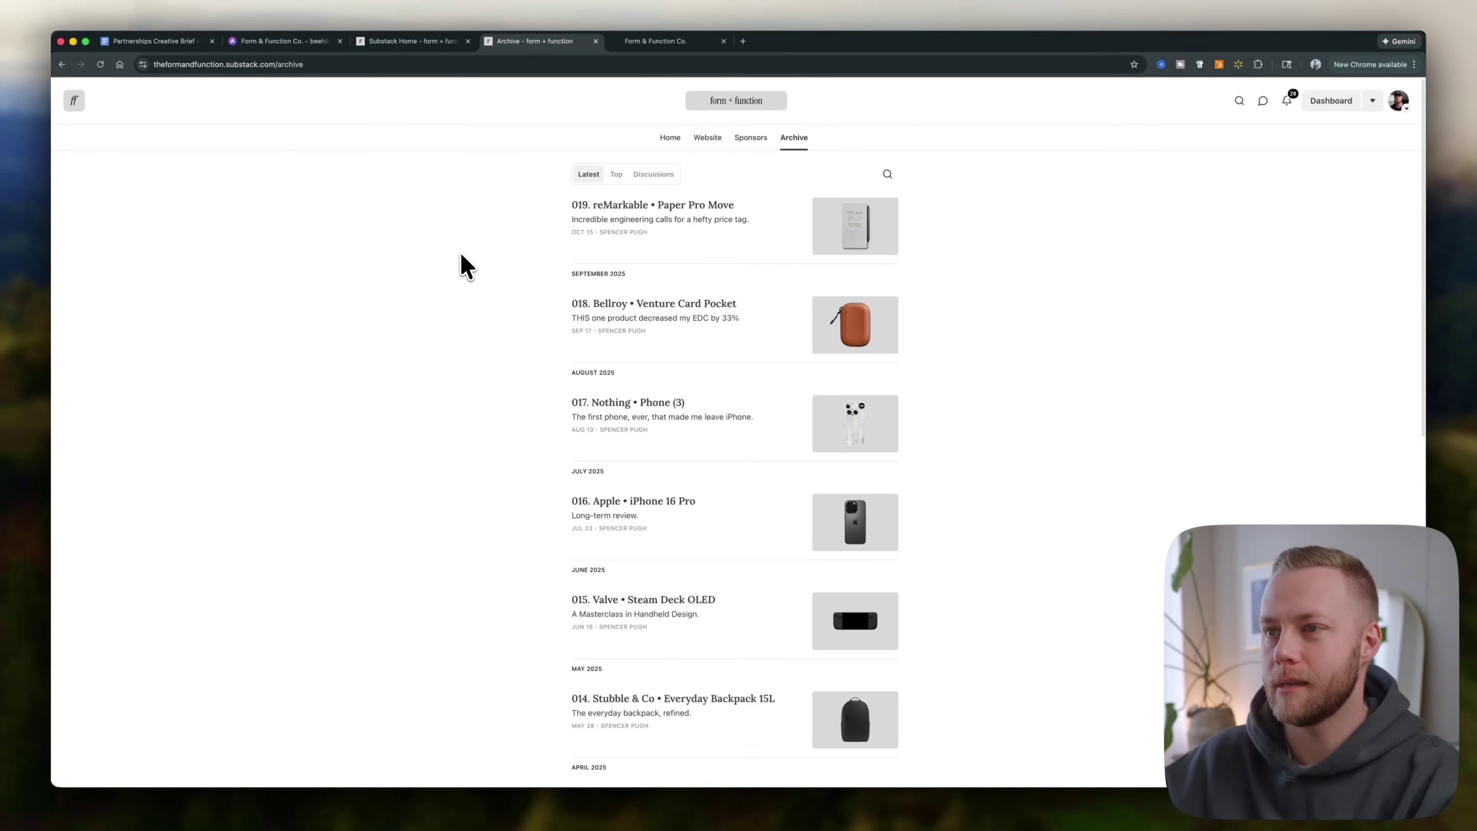
{"action": "scroll", "coordinate": [494, 285], "scroll_direction": "down", "scroll_amount": 2}
{"action": "scroll", "coordinate": [581, 233], "scroll_direction": "up", "scroll_amount": 2}
{"action": "left_click", "coordinate": [707, 103]}
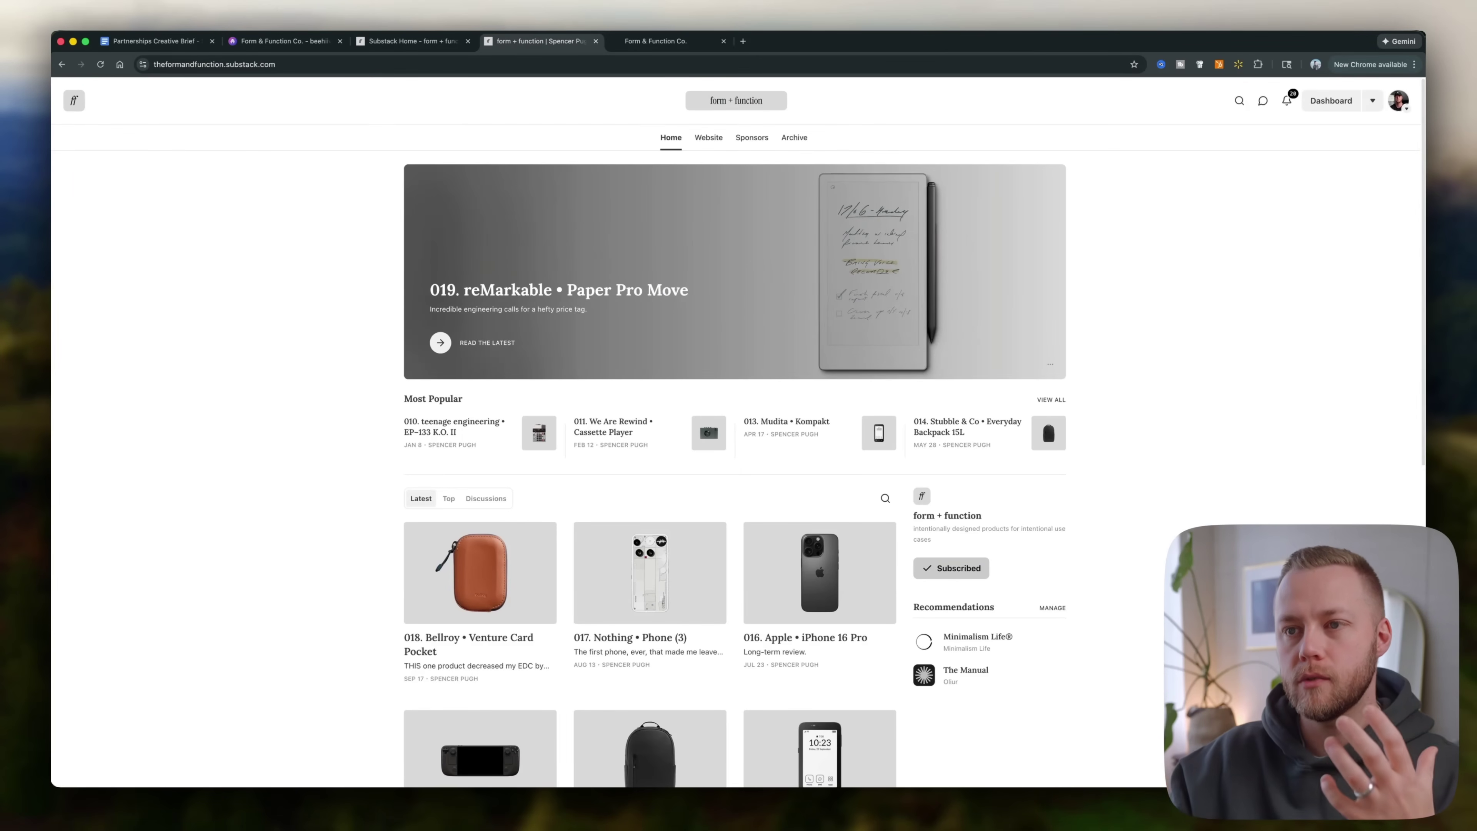
{"action": "scroll", "coordinate": [247, 422], "scroll_direction": "down", "scroll_amount": 10}
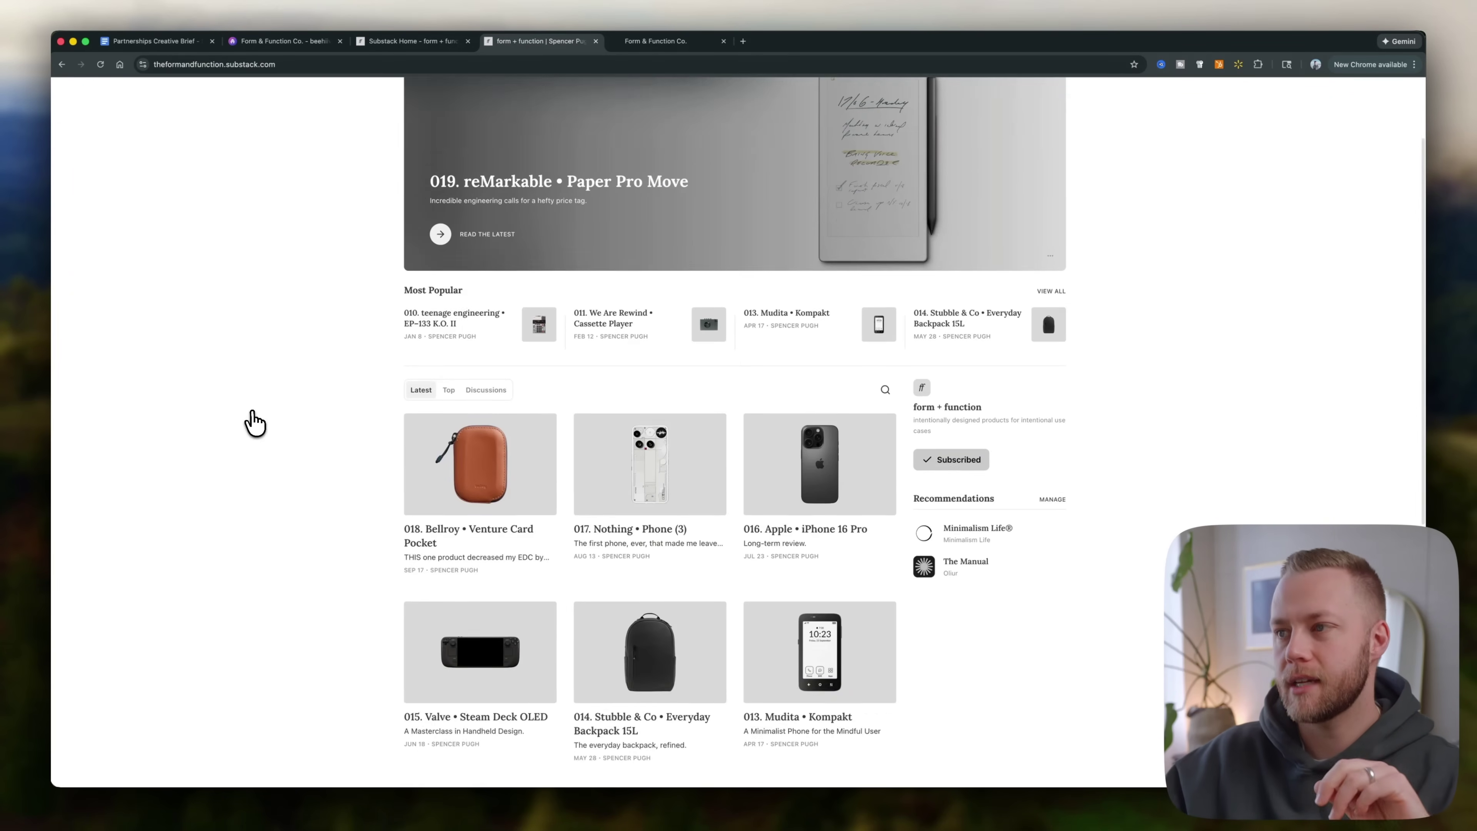
{"action": "scroll", "coordinate": [293, 416], "scroll_direction": "up", "scroll_amount": 8}
{"action": "scroll", "coordinate": [293, 422], "scroll_direction": "down", "scroll_amount": 8}
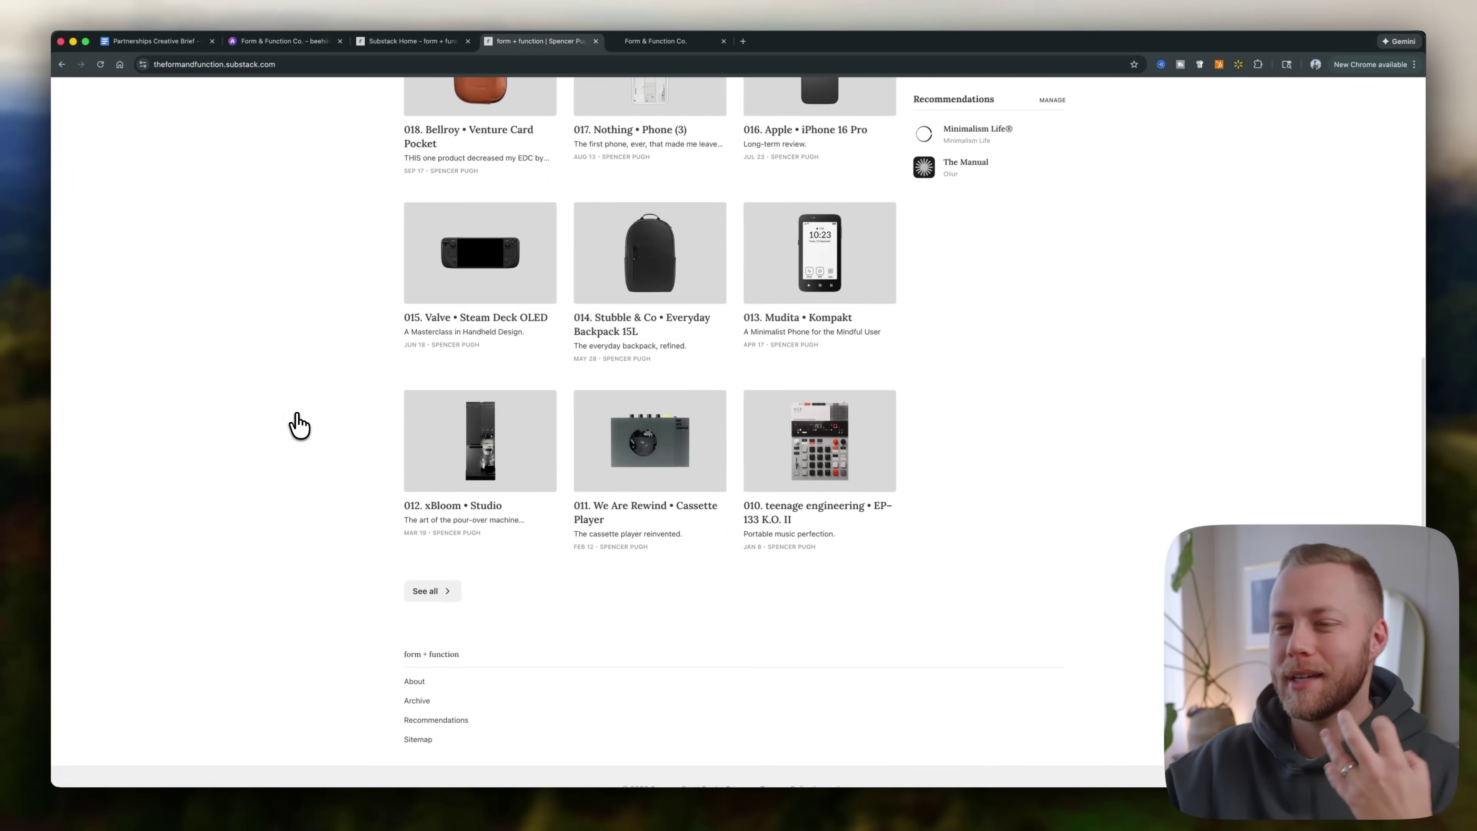
{"action": "scroll", "coordinate": [297, 424], "scroll_direction": "up", "scroll_amount": 12}
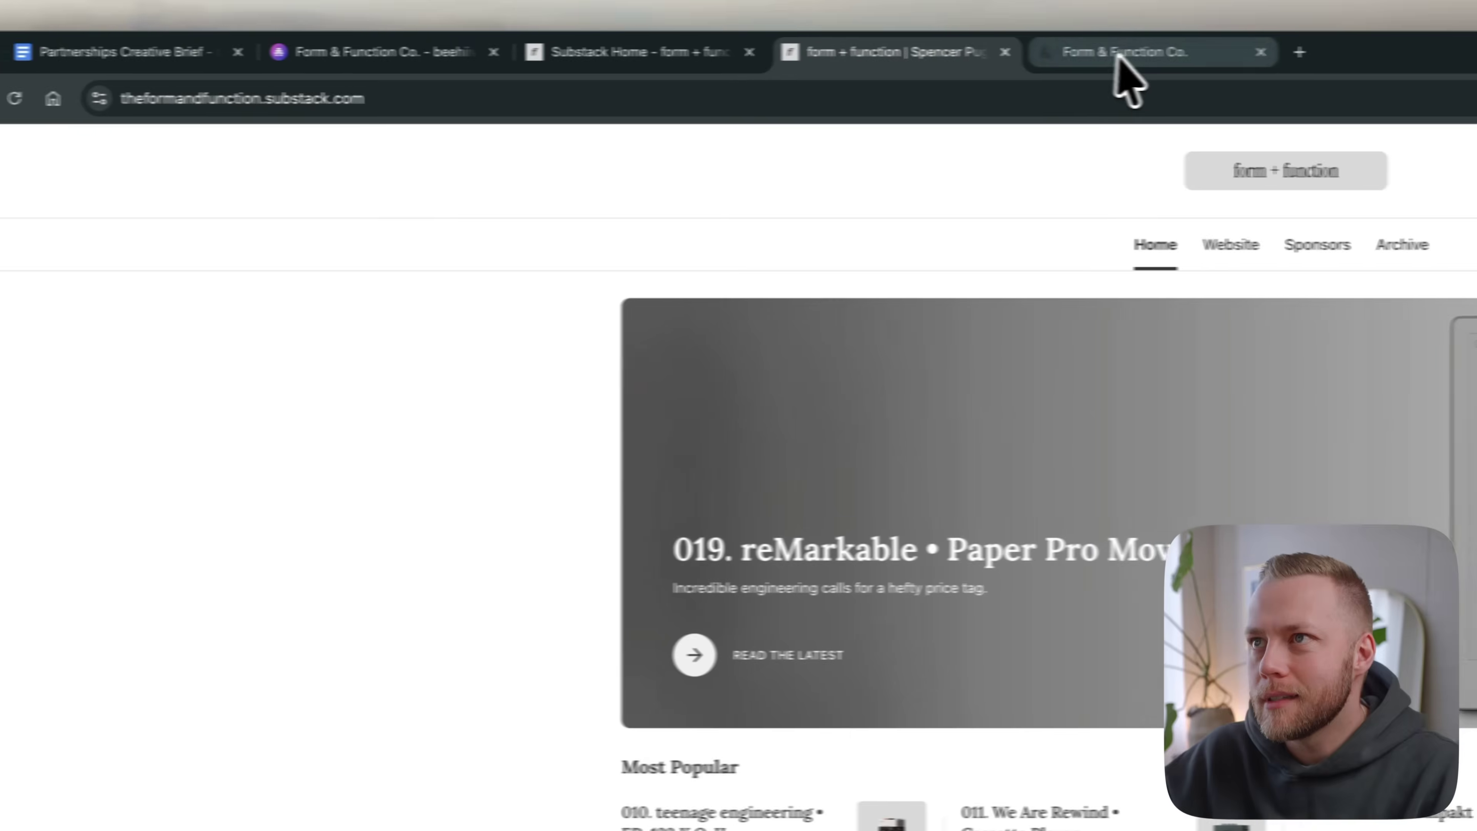
Step: Start a Substack import in beehiiv's Content Import settings and choose Free content
{"action": "left_click", "coordinate": [652, 41]}
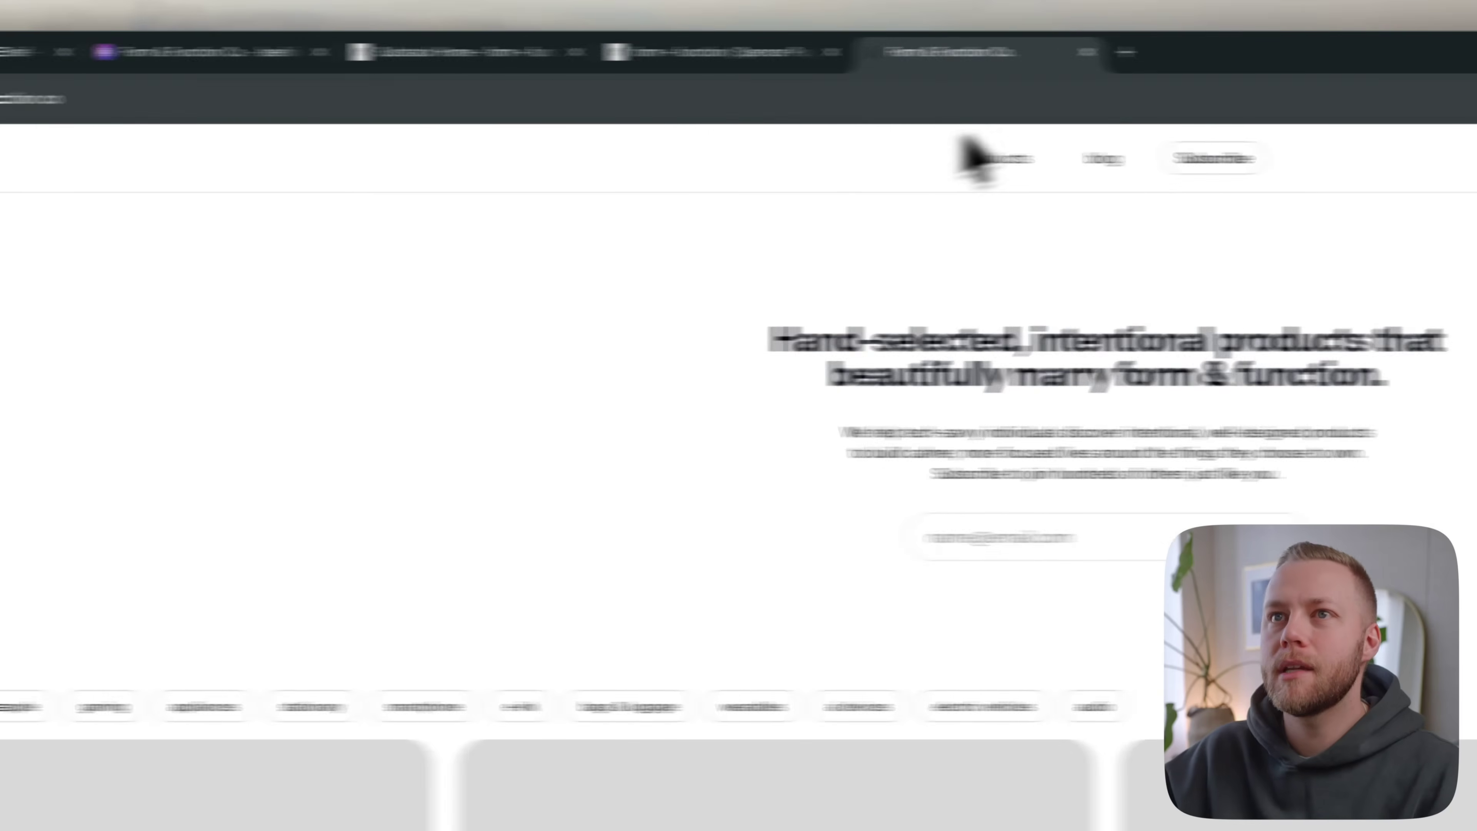
{"action": "left_click", "coordinate": [384, 52]}
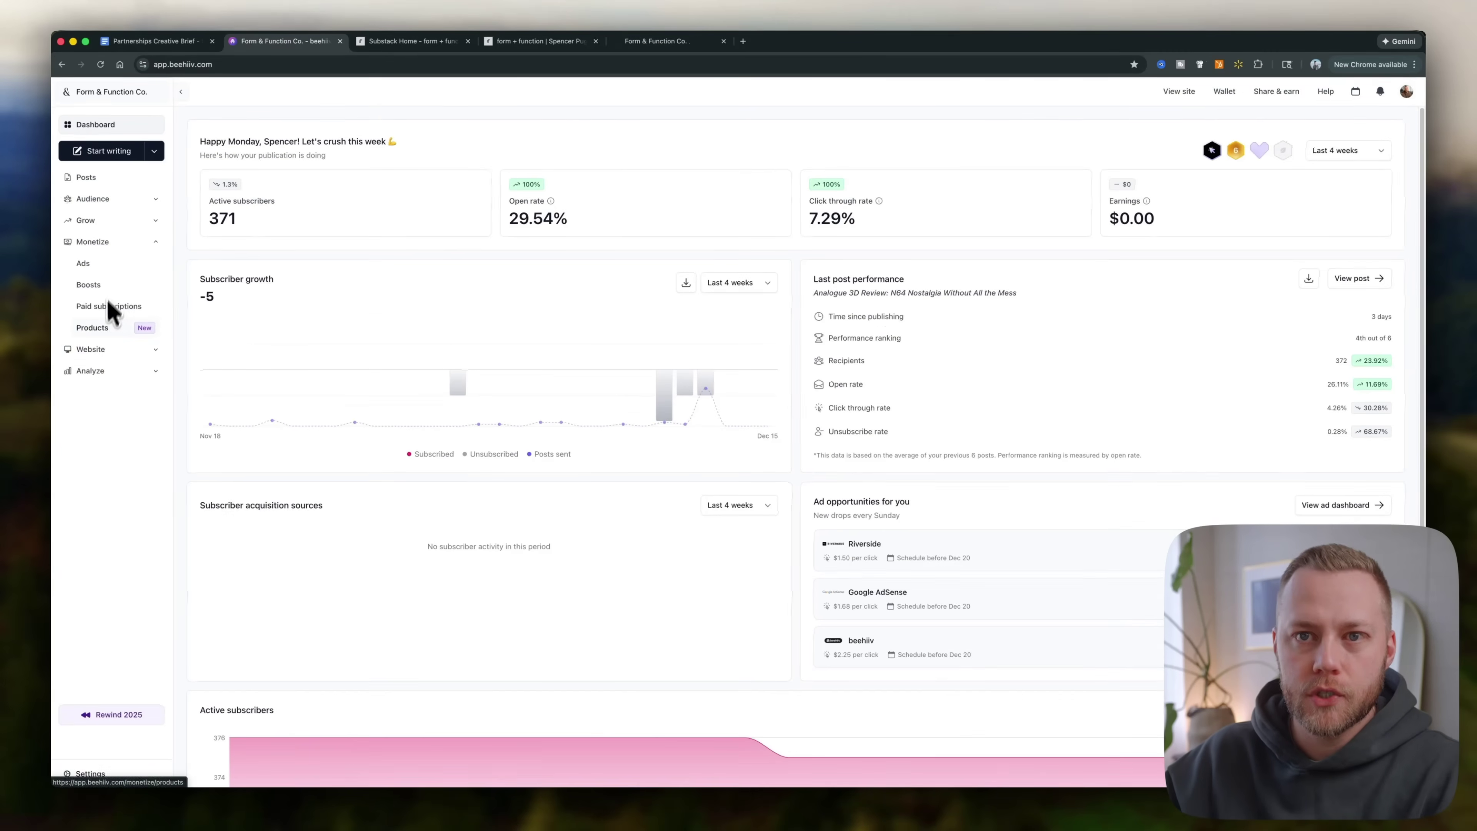
{"action": "left_click", "coordinate": [89, 773]}
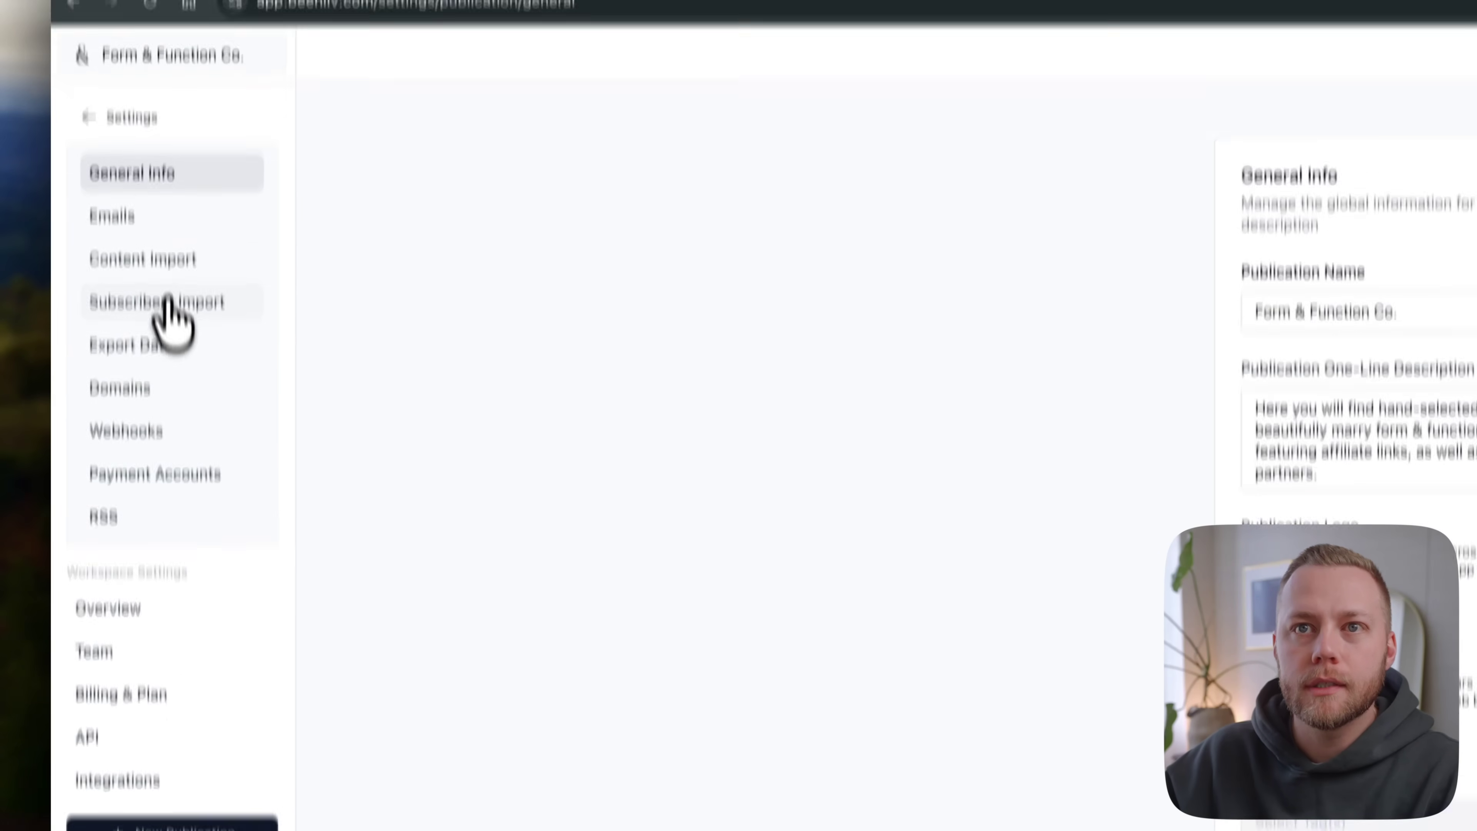
{"action": "left_click", "coordinate": [176, 338]}
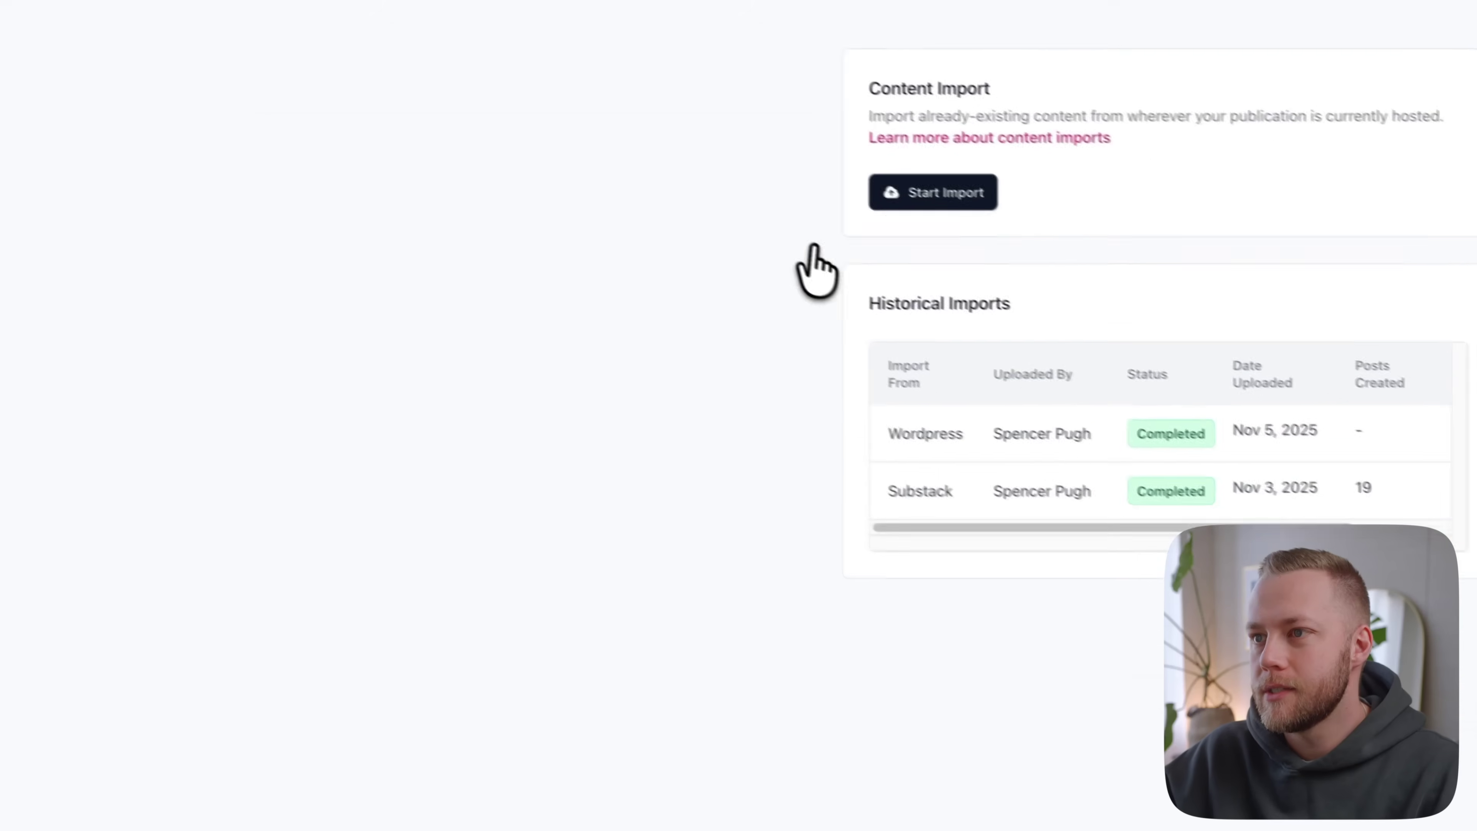
{"action": "left_click", "coordinate": [921, 186]}
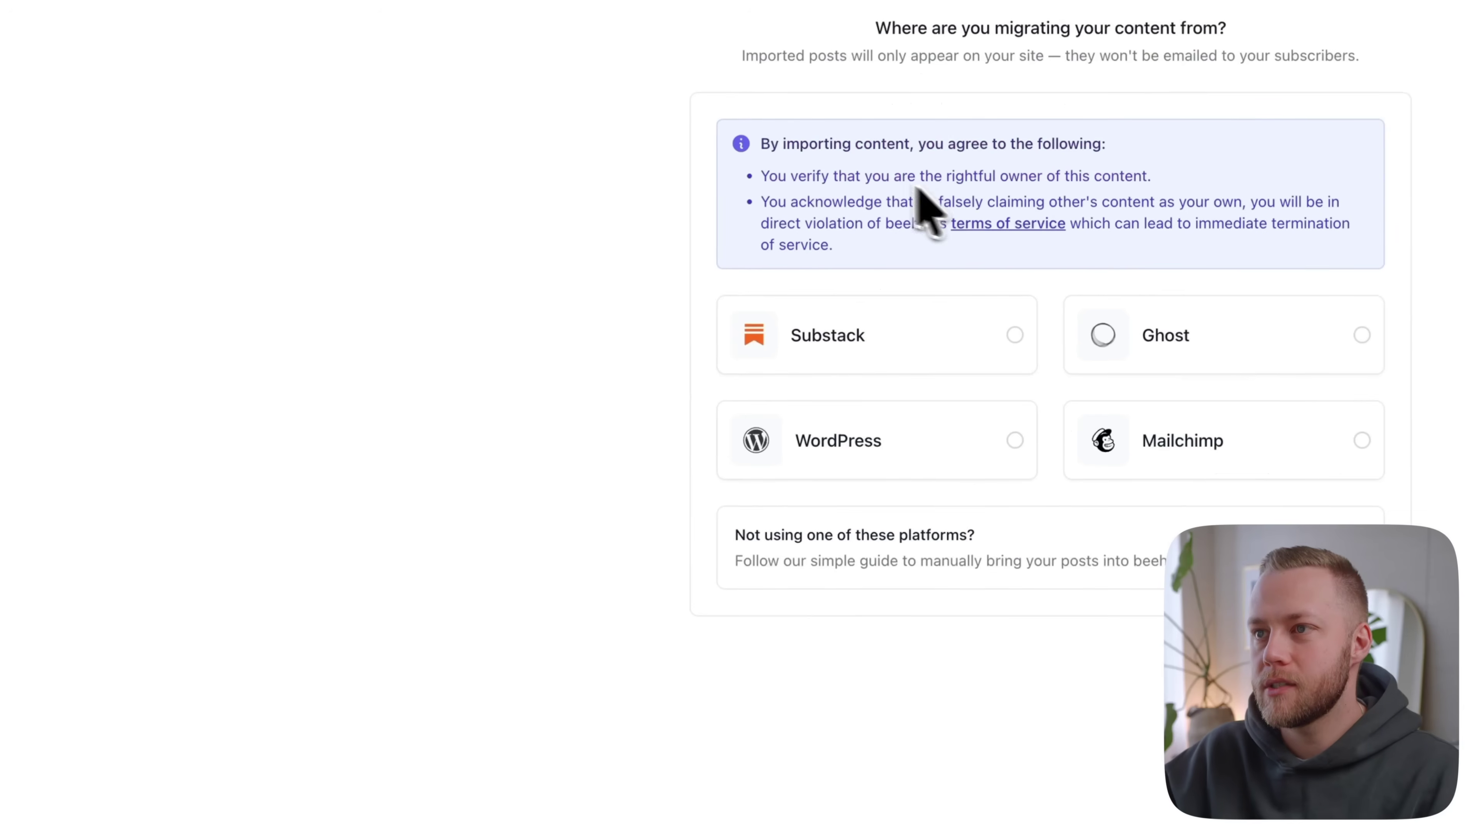
{"action": "left_click", "coordinate": [905, 324]}
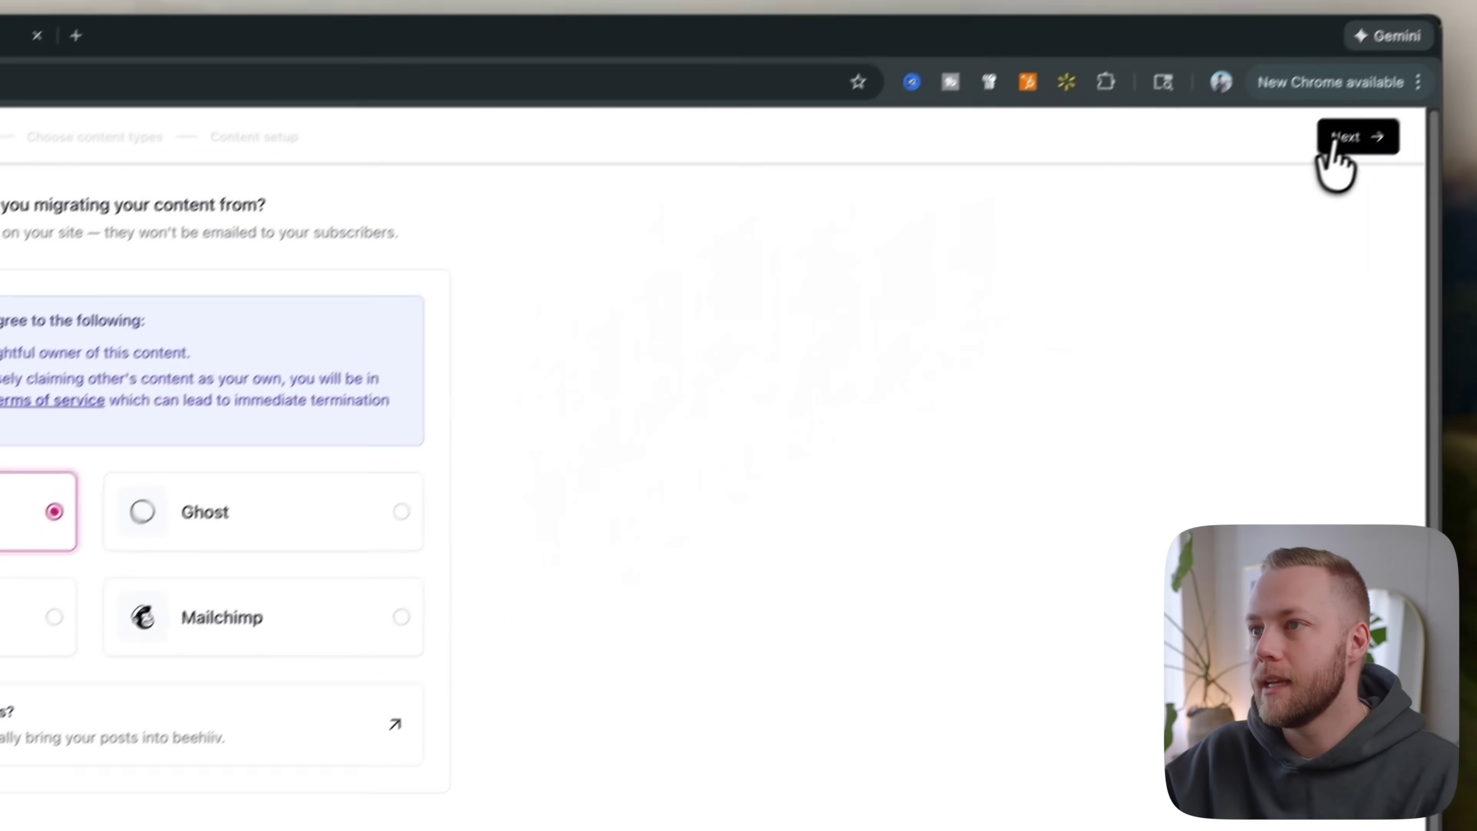
{"action": "left_click", "coordinate": [1333, 143]}
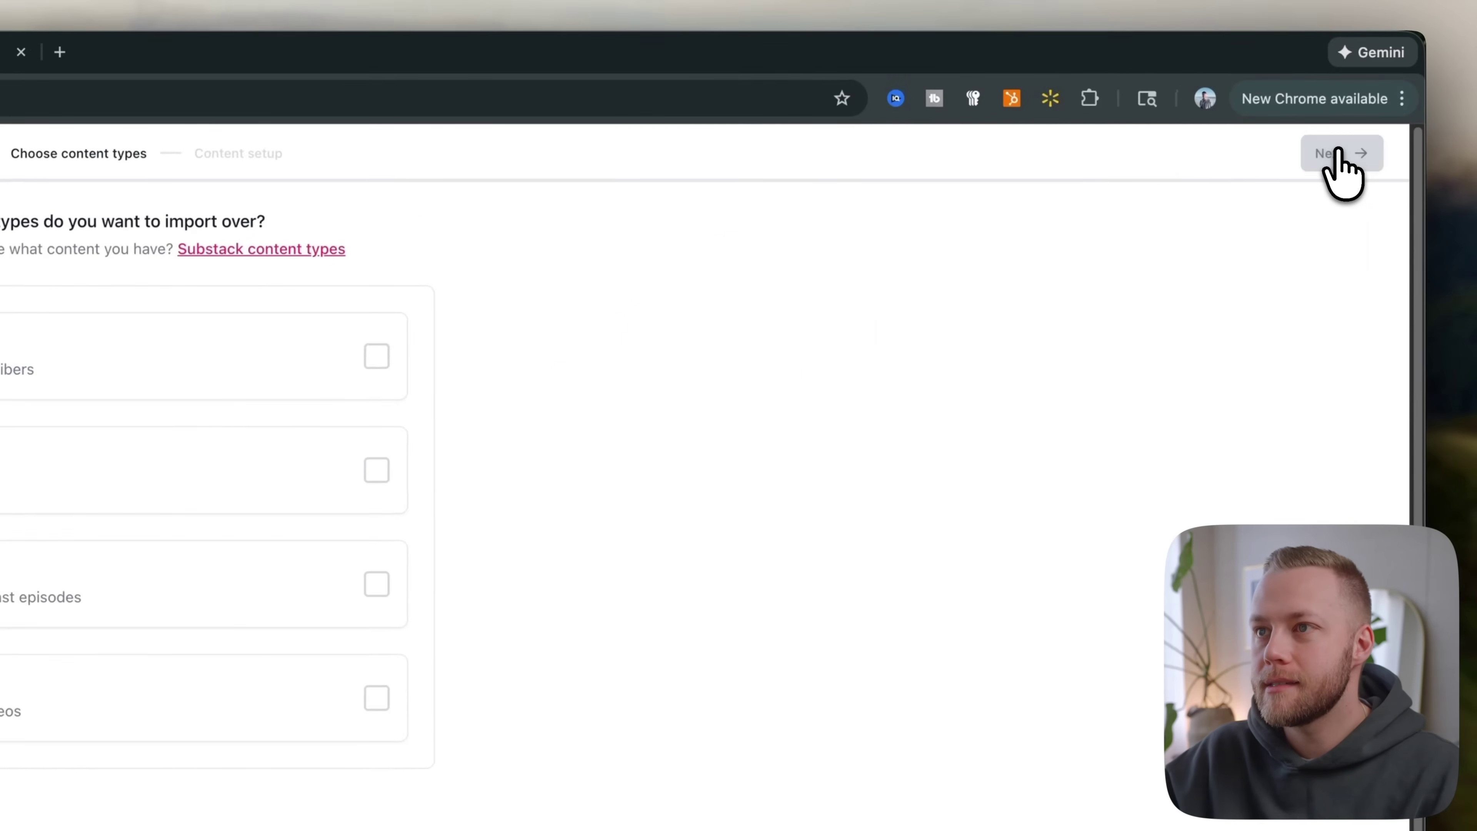
{"action": "left_click", "coordinate": [740, 351]}
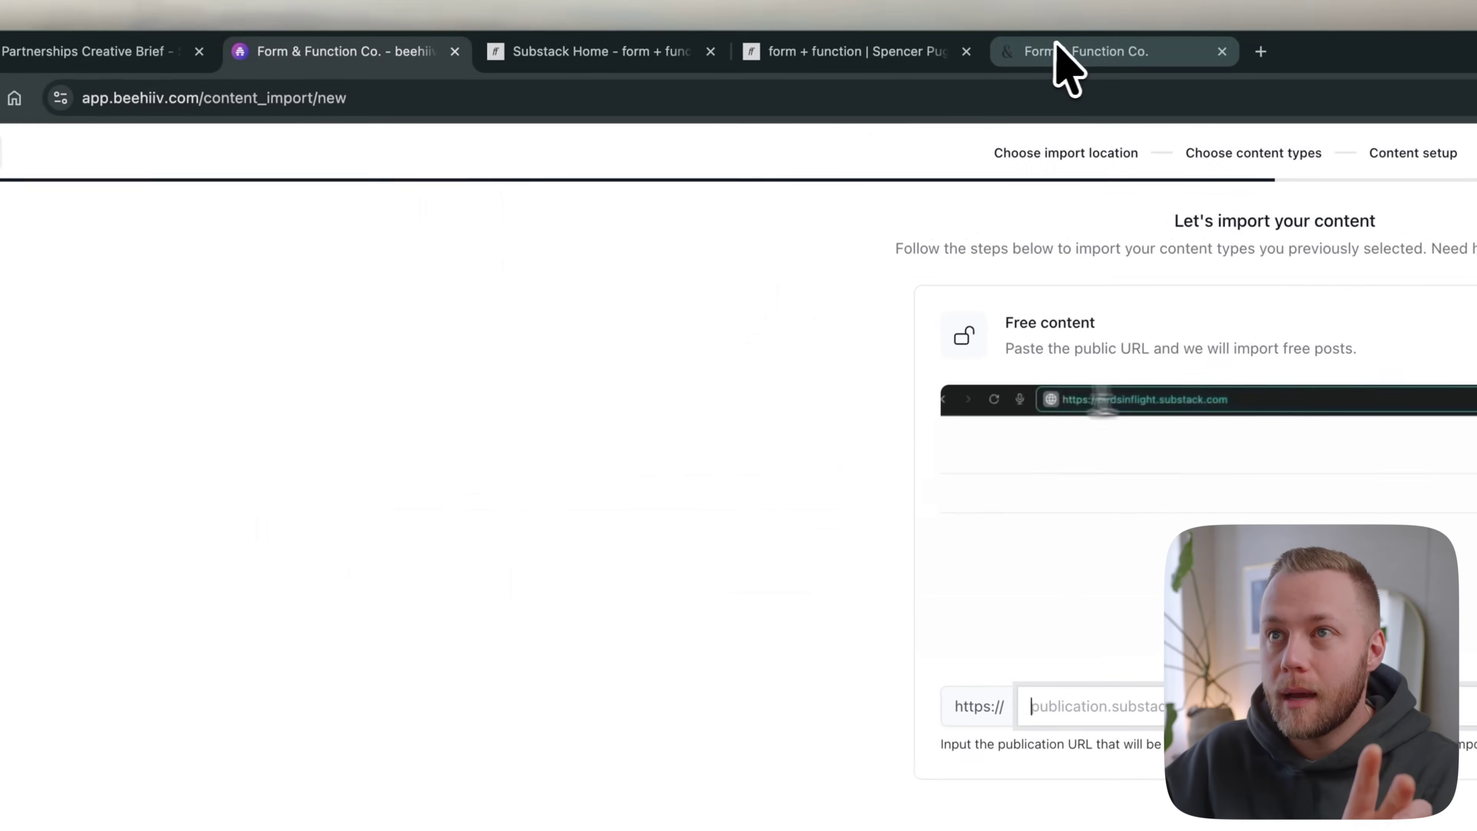
Step: Paste the theformandfunction.substack.com address as the publication URL and finish the import
{"action": "left_click", "coordinate": [831, 53]}
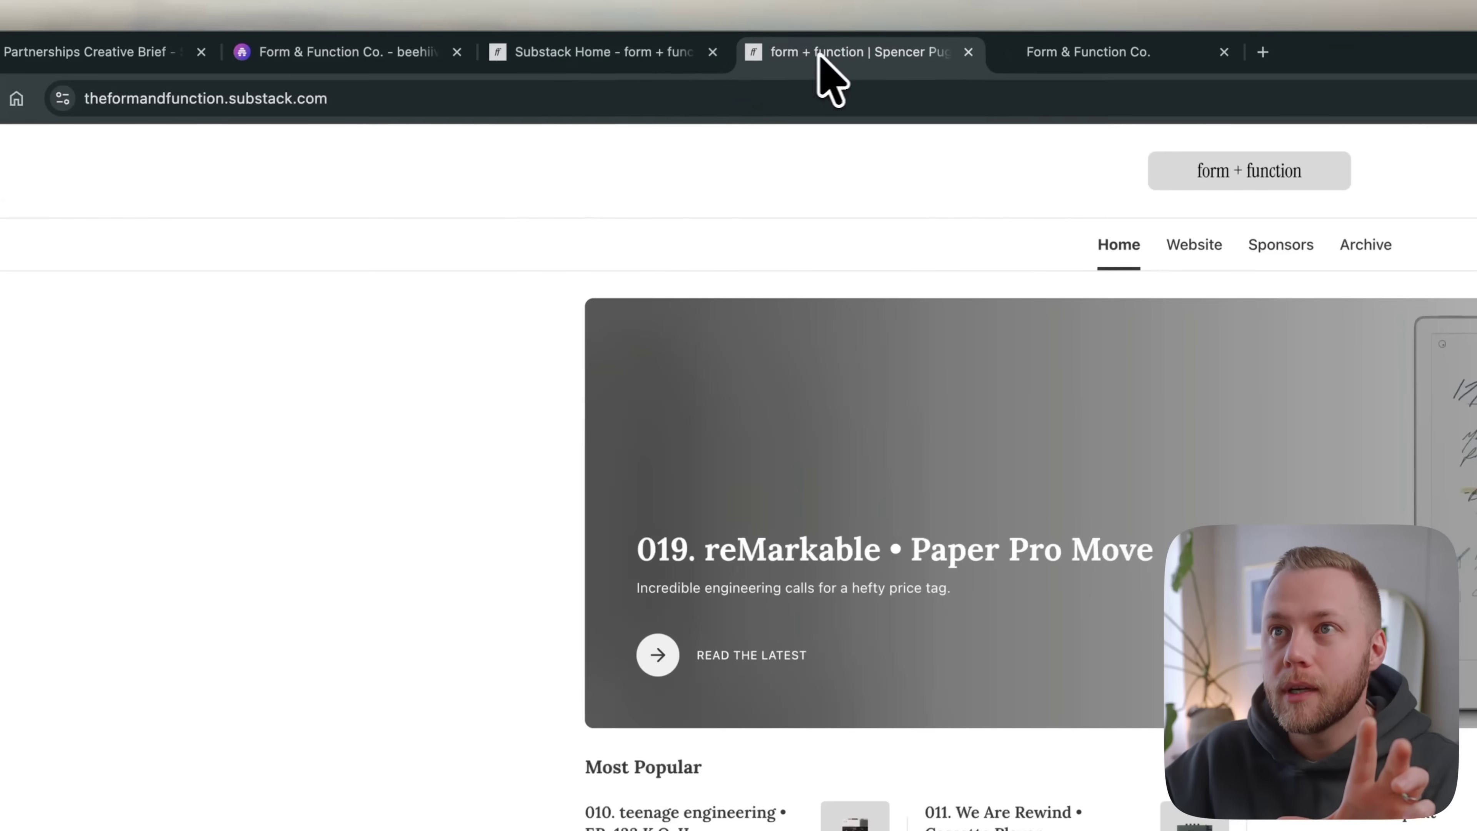
{"action": "left_click", "coordinate": [437, 99]}
{"action": "key", "text": "ctrl+c"}
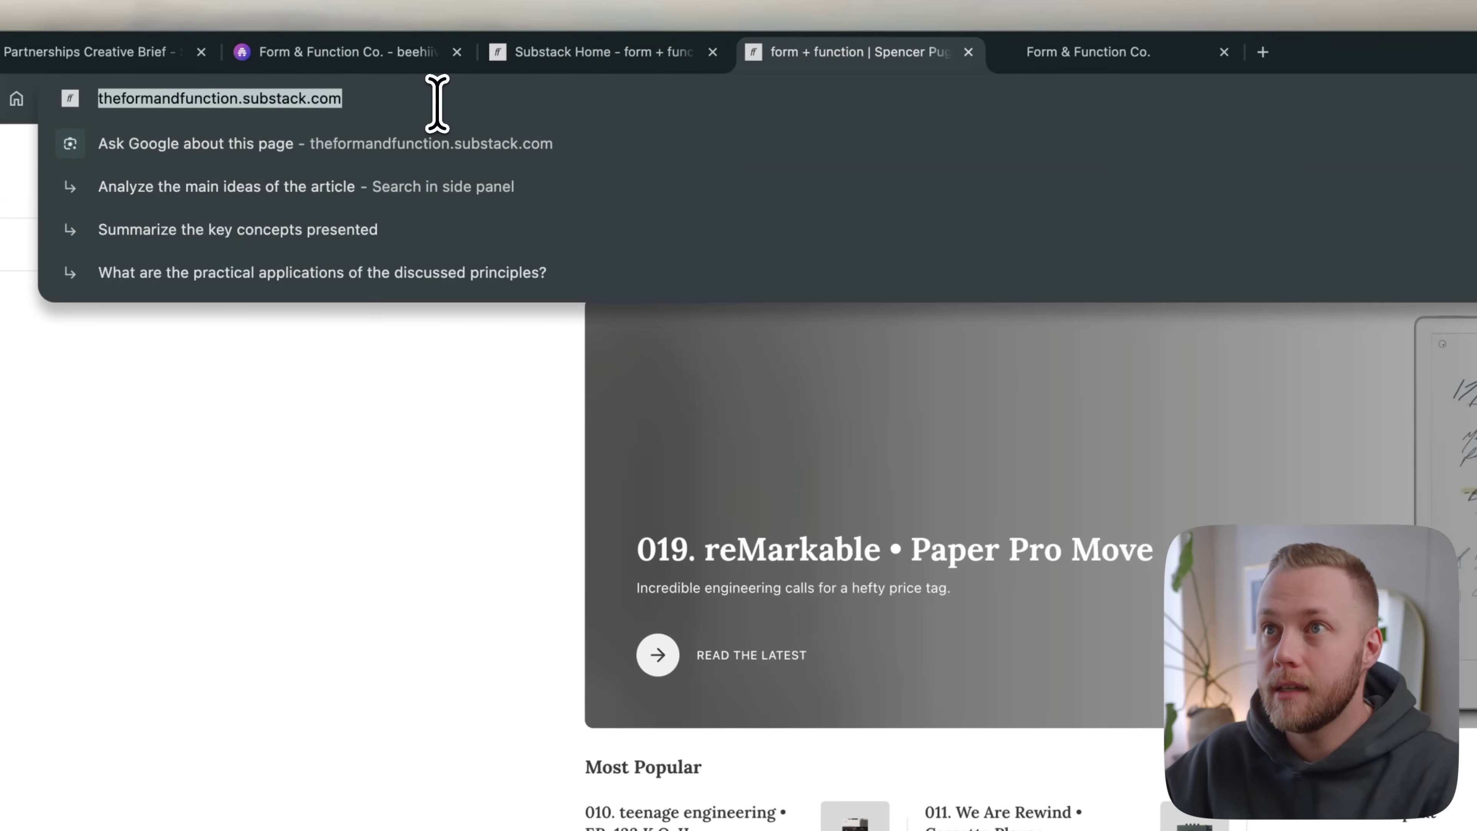
{"action": "left_click", "coordinate": [372, 52]}
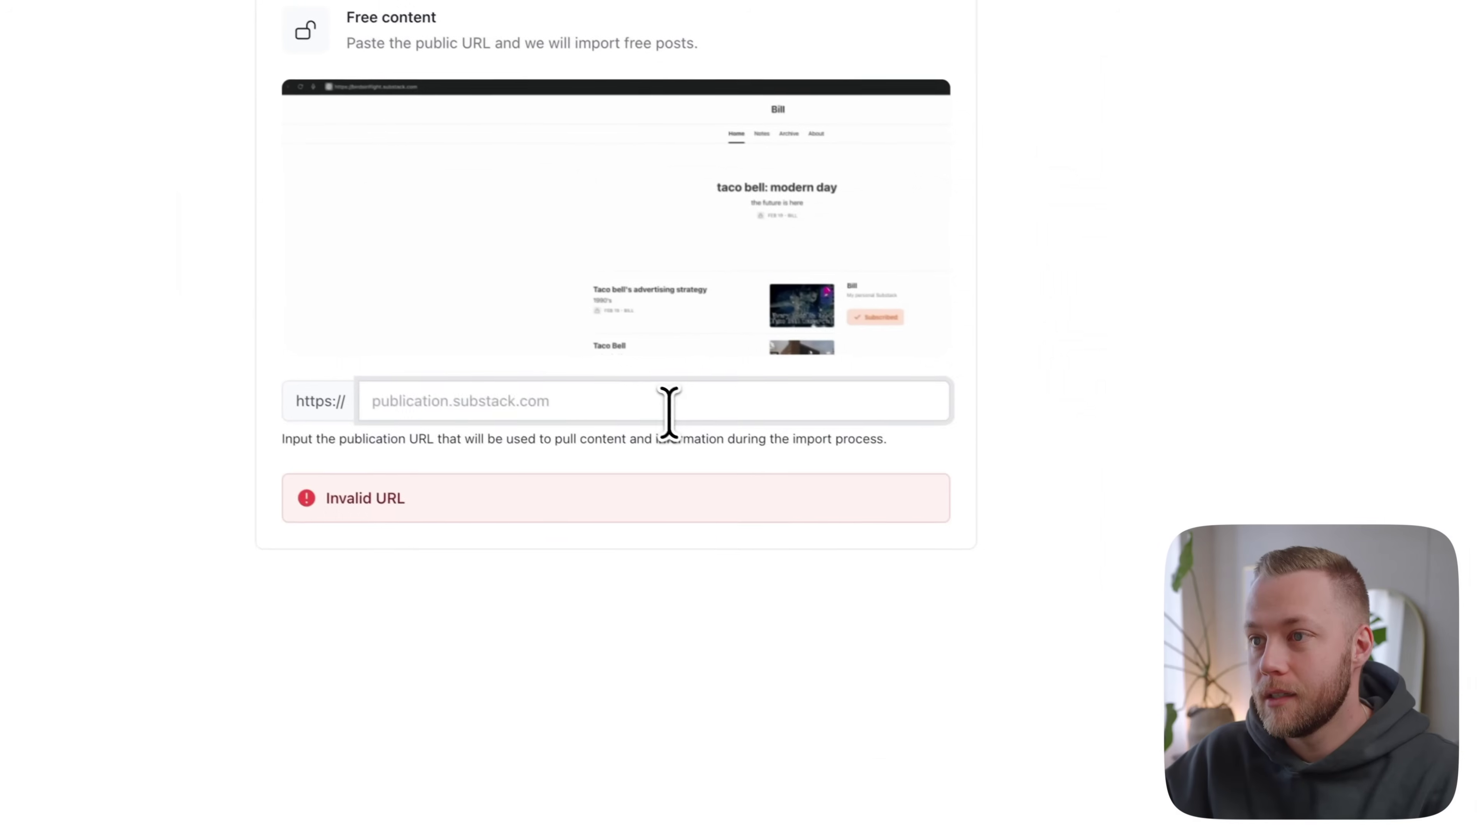
{"action": "left_click", "coordinate": [669, 410]}
{"action": "key", "text": "ctrl+v"}
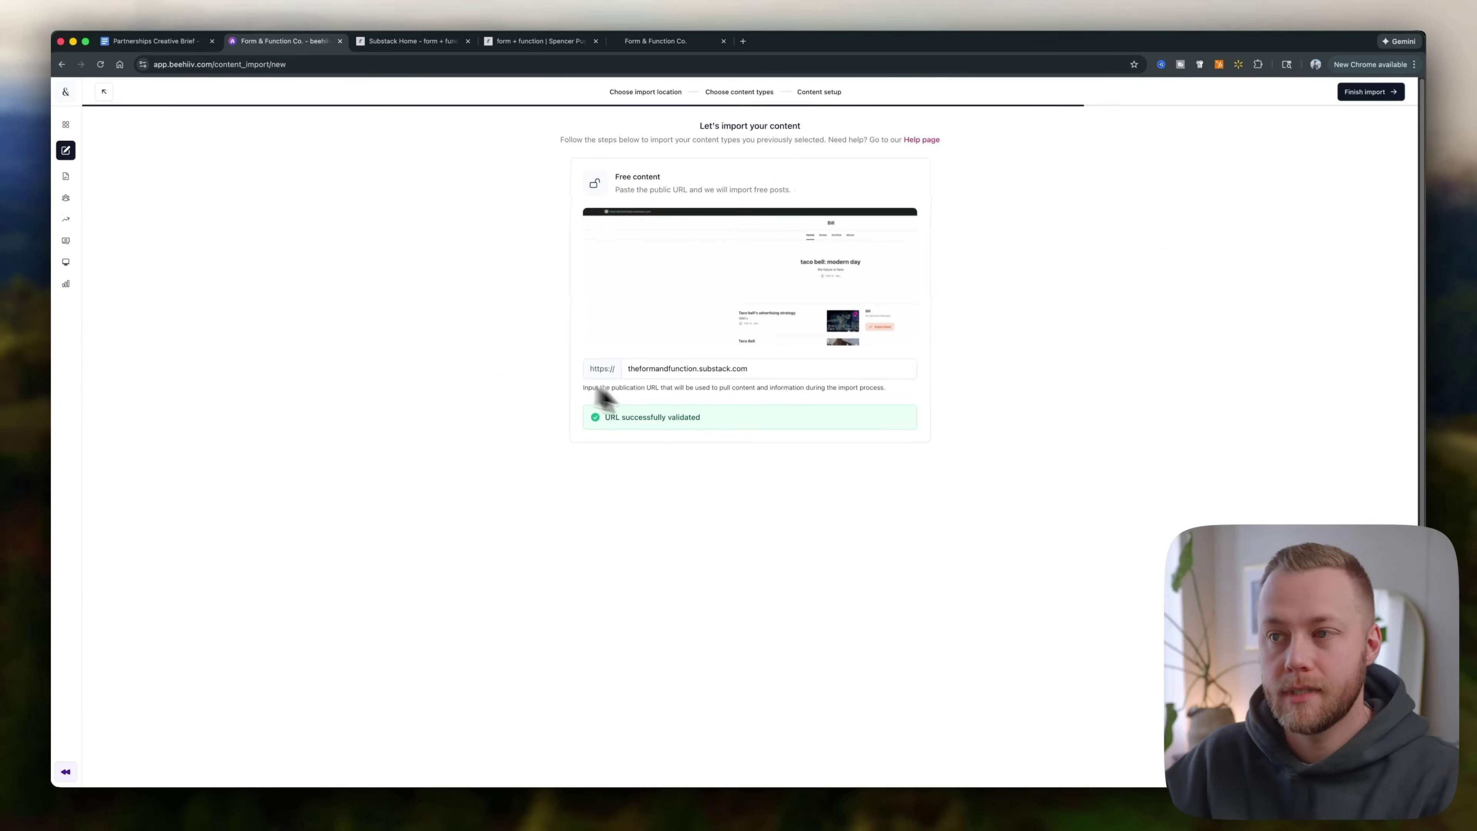
{"action": "left_click", "coordinate": [1367, 92]}
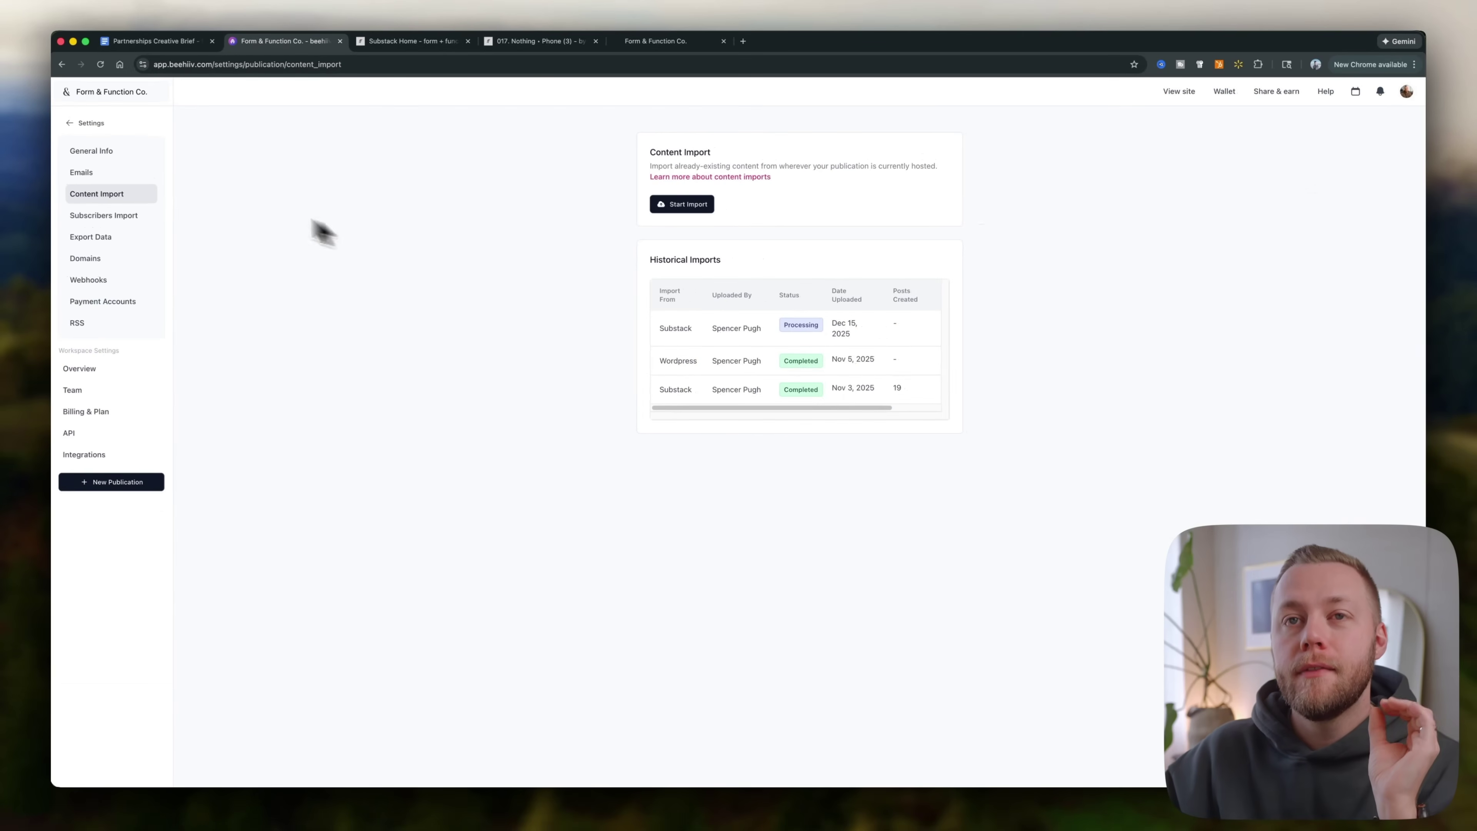
Step: Return to the dashboard and expand the Monetize section in the sidebar
{"action": "left_click", "coordinate": [84, 123]}
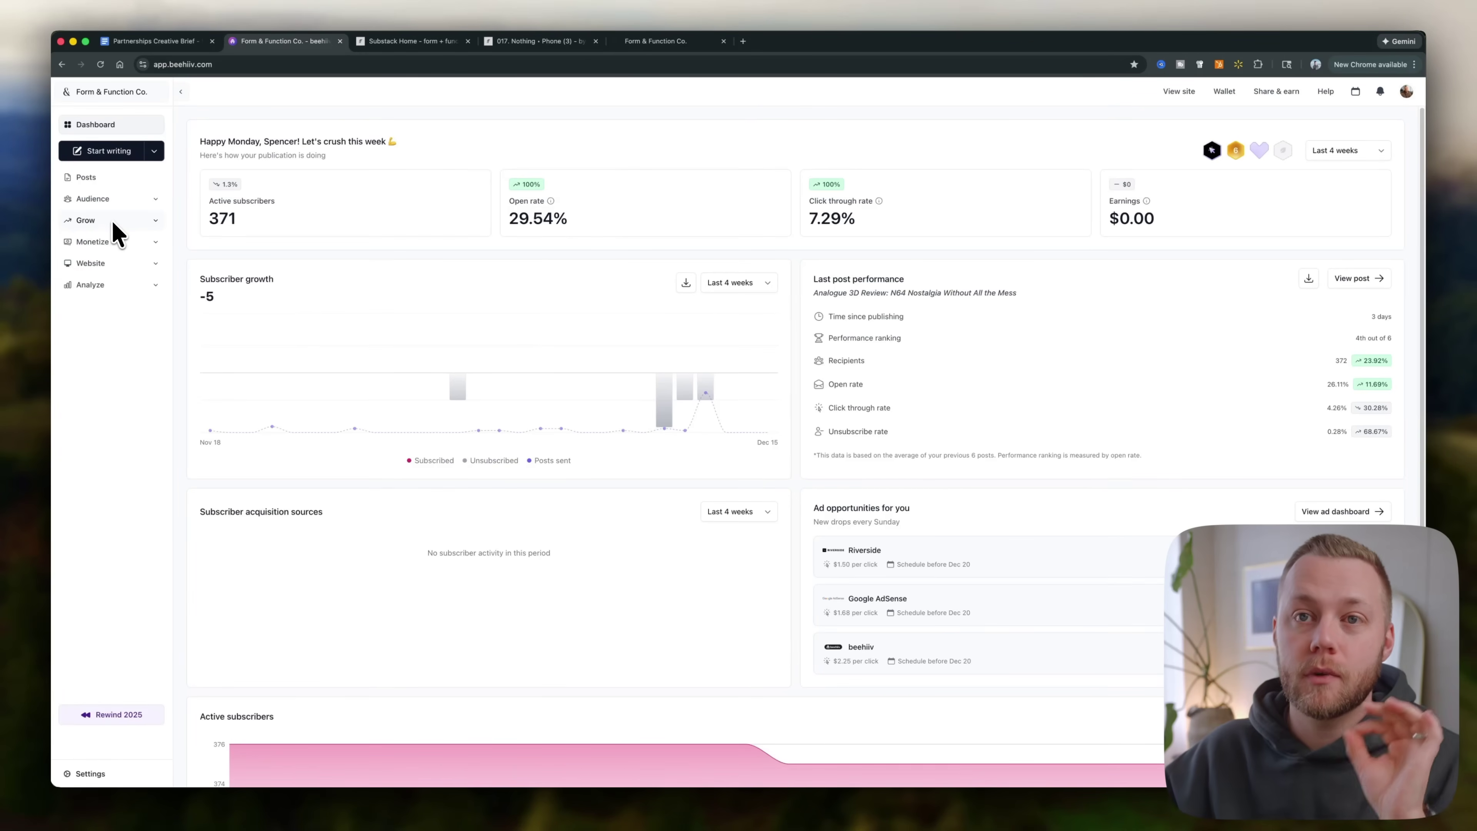
{"action": "left_click", "coordinate": [114, 242]}
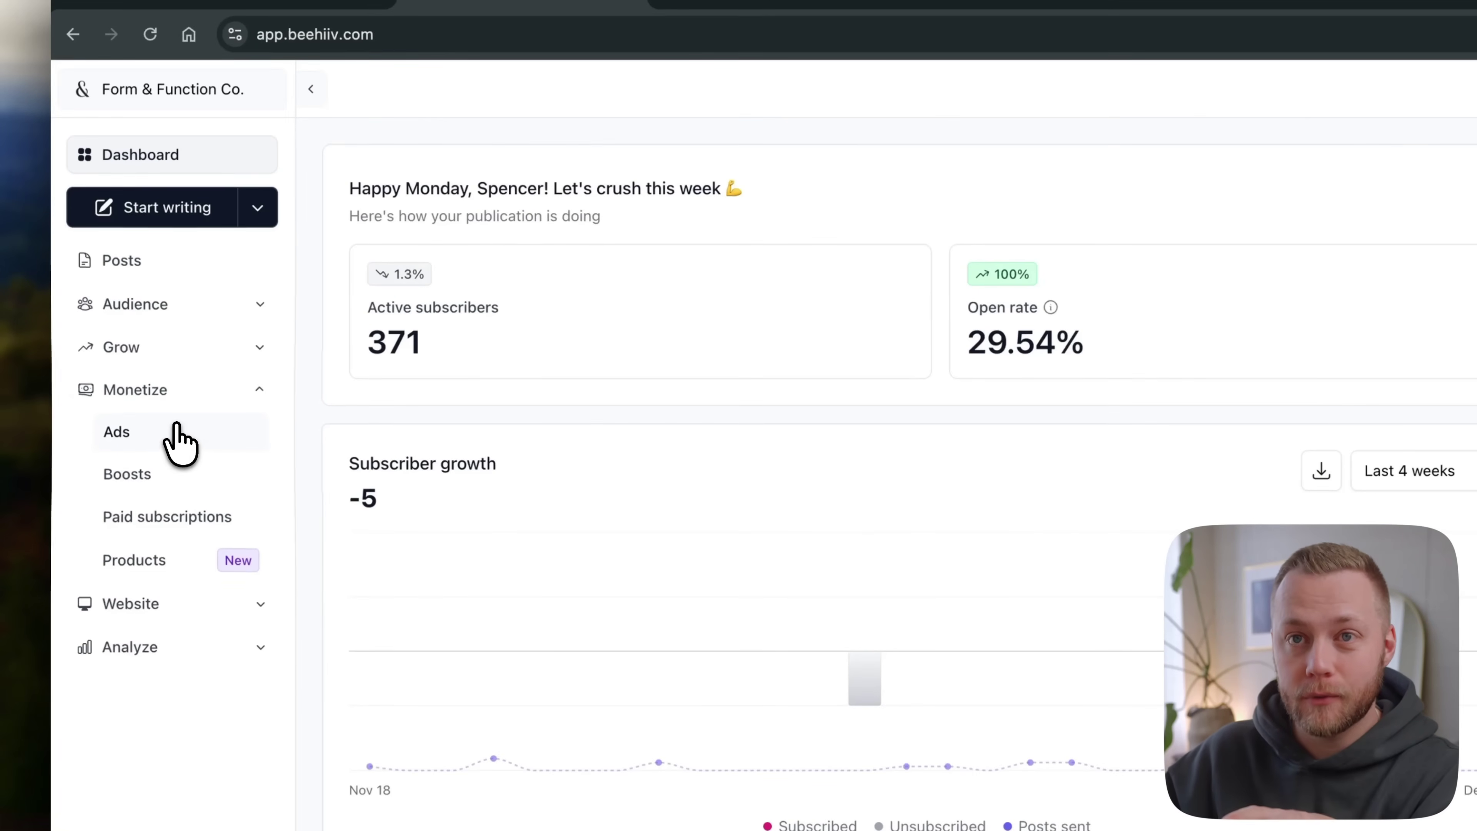
Step: Review the Riverside ad offer and choose the logo-free 'Studio Quality. No Studio Required' angle
{"action": "left_click", "coordinate": [177, 442]}
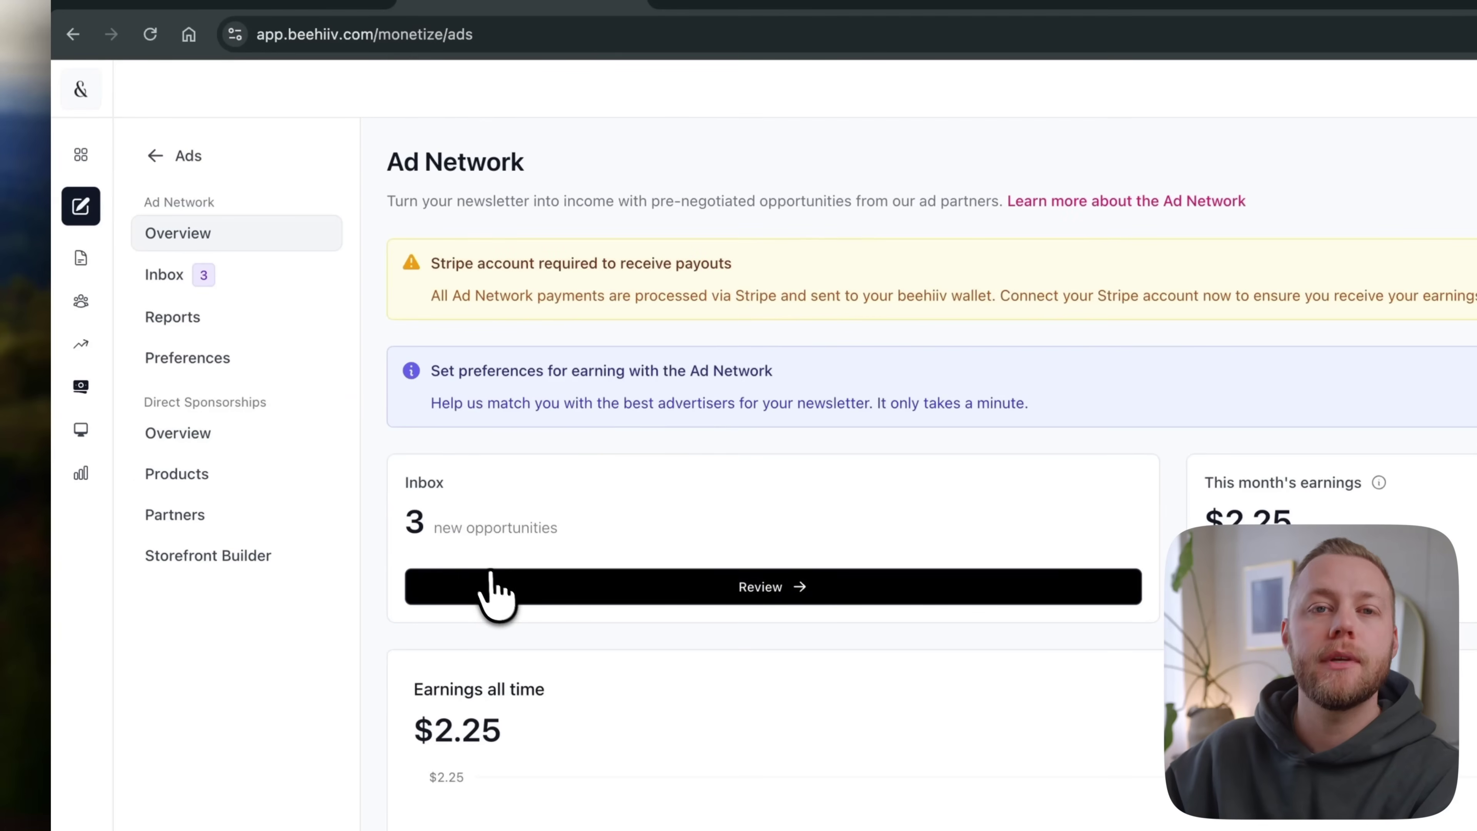
{"action": "left_click", "coordinate": [522, 585]}
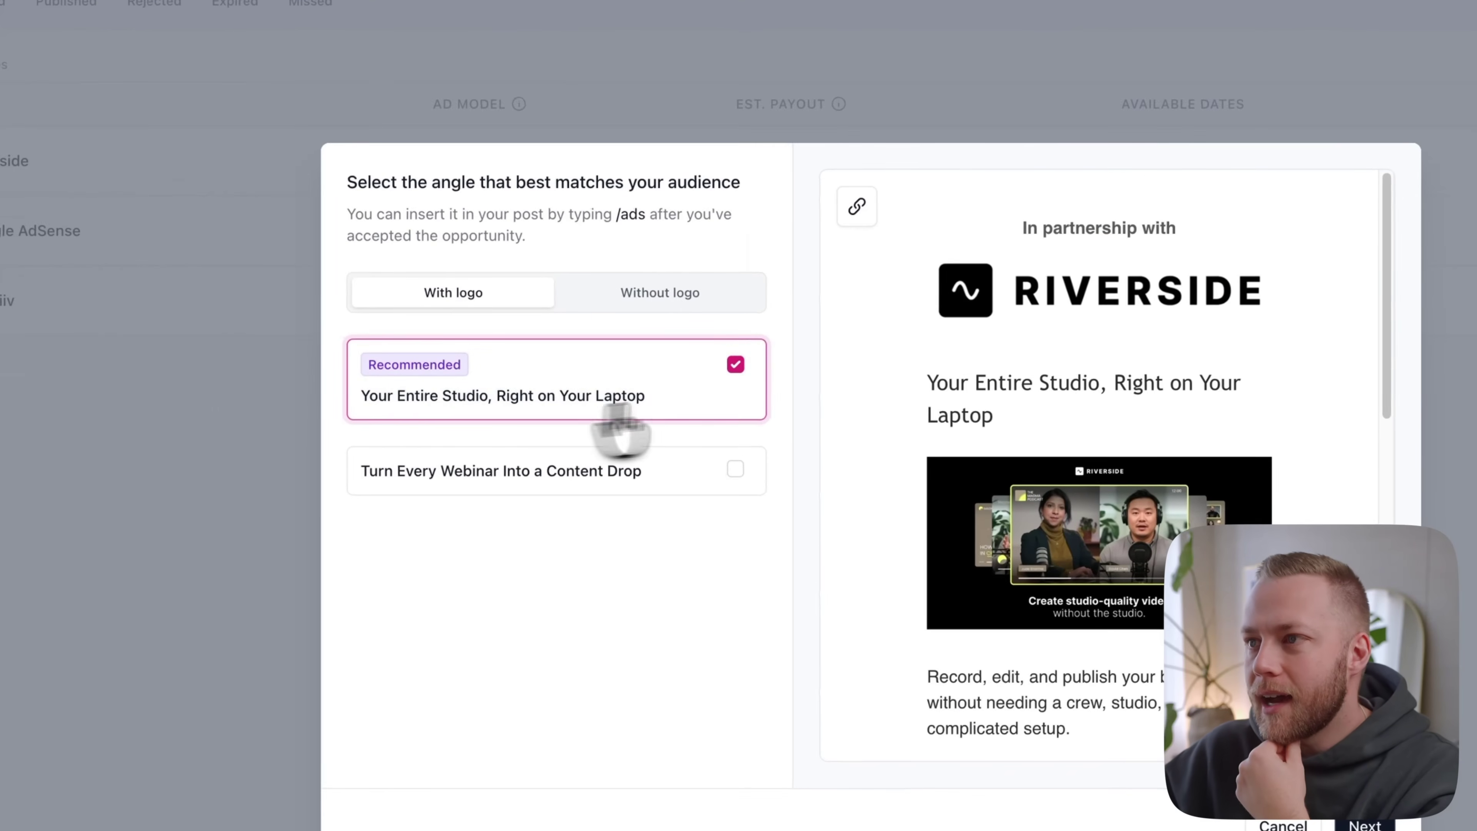
{"action": "scroll", "coordinate": [1038, 373], "scroll_direction": "down", "scroll_amount": 10}
{"action": "scroll", "coordinate": [1053, 407], "scroll_direction": "up", "scroll_amount": 10}
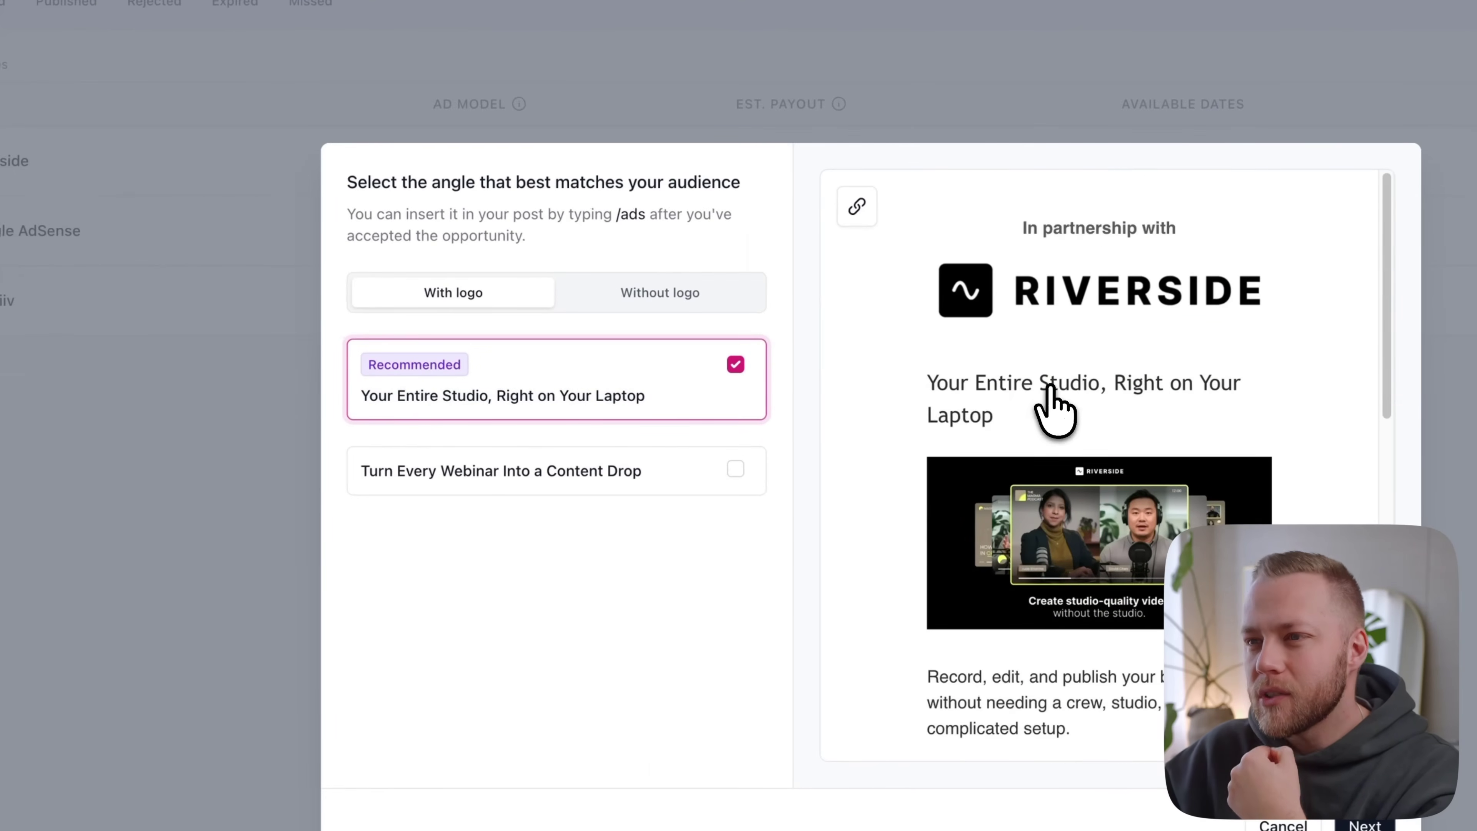
{"action": "left_click", "coordinate": [560, 474]}
{"action": "scroll", "coordinate": [907, 495], "scroll_direction": "down", "scroll_amount": 5}
{"action": "scroll", "coordinate": [940, 504], "scroll_direction": "up", "scroll_amount": 1}
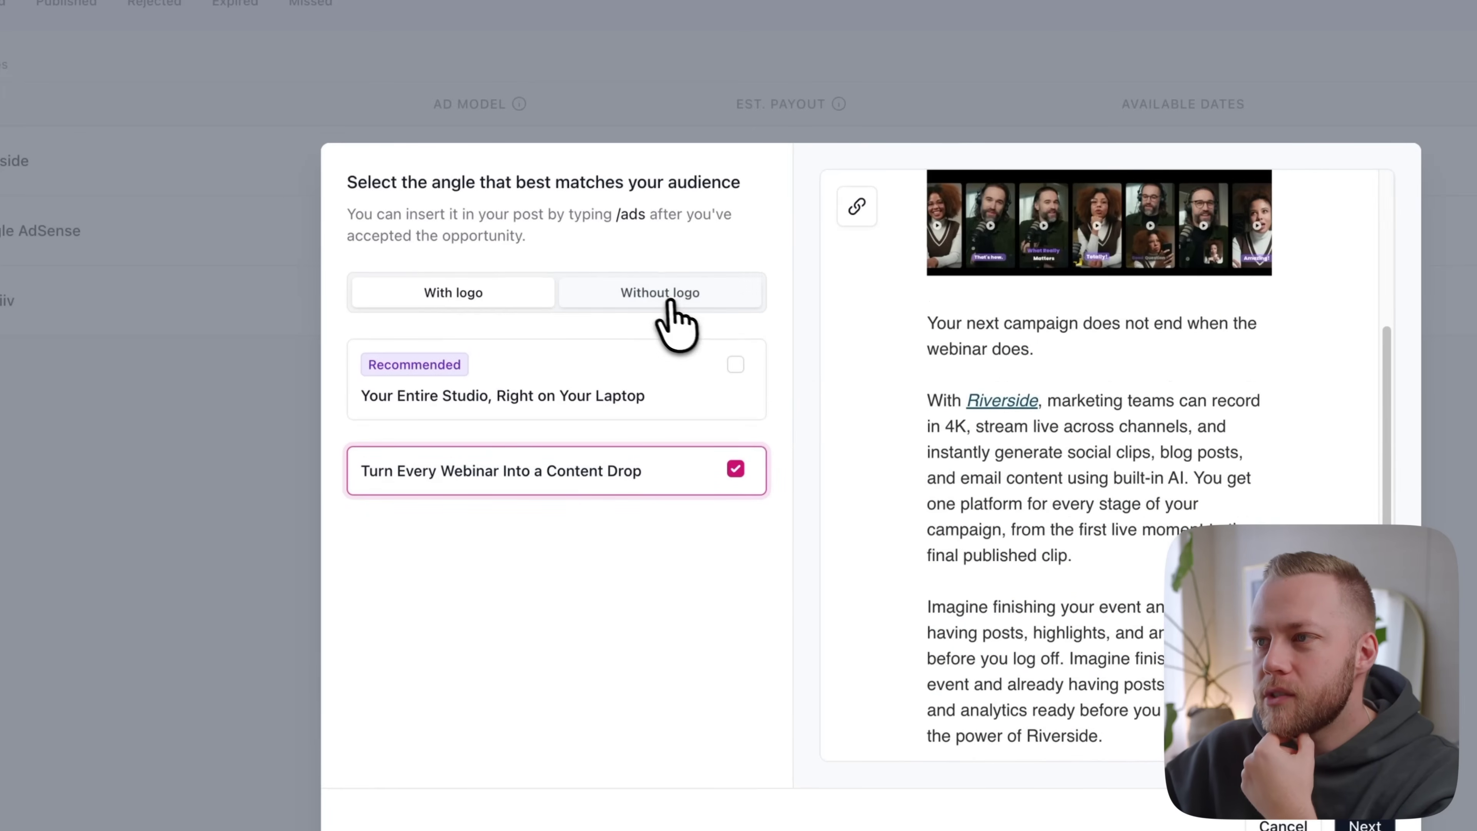
{"action": "left_click", "coordinate": [671, 303]}
{"action": "scroll", "coordinate": [1055, 413], "scroll_direction": "down", "scroll_amount": 5}
{"action": "scroll", "coordinate": [1062, 472], "scroll_direction": "up", "scroll_amount": 5}
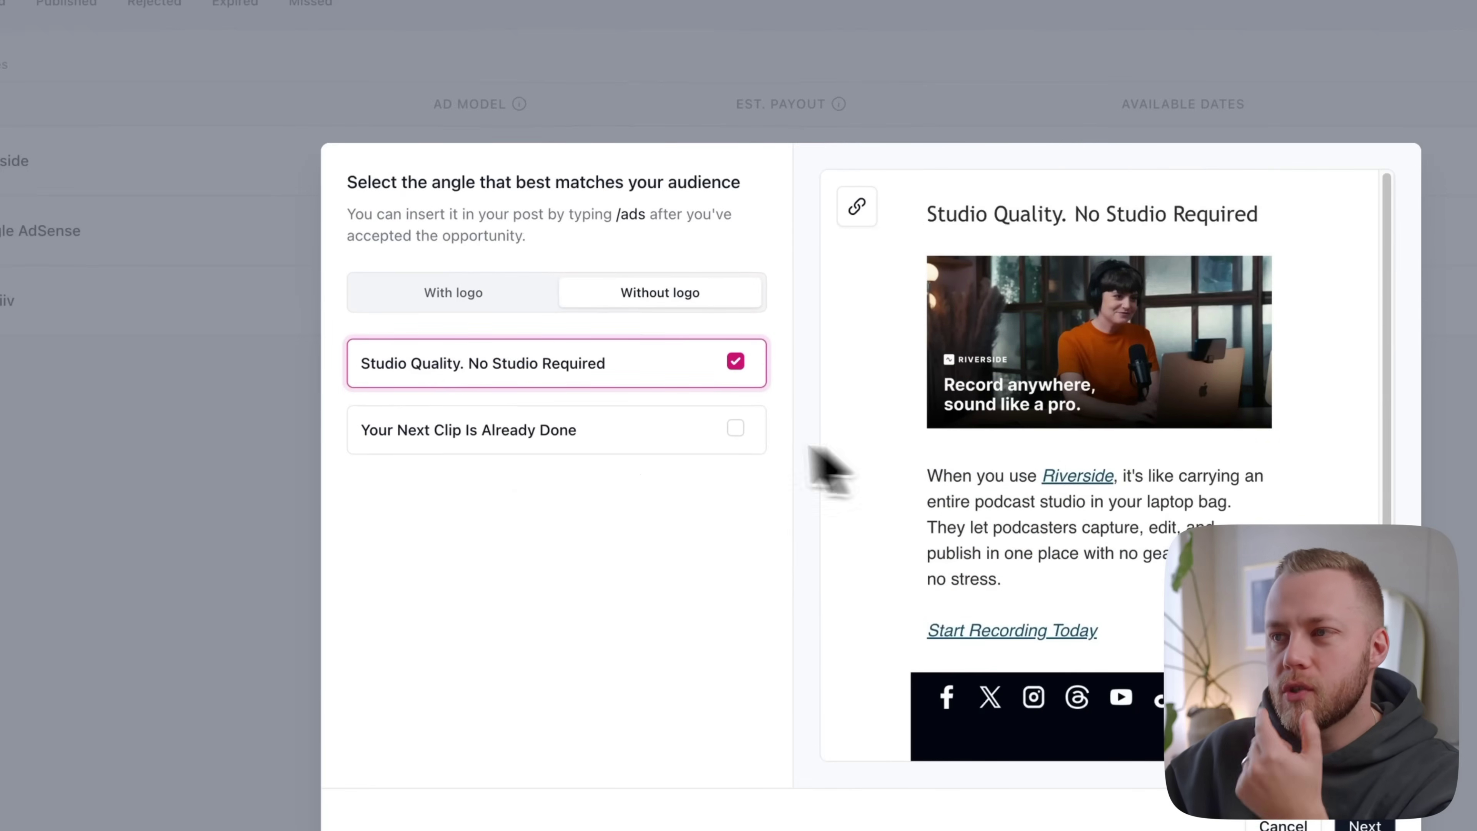
{"action": "left_click", "coordinate": [689, 433]}
{"action": "scroll", "coordinate": [1038, 518], "scroll_direction": "down", "scroll_amount": 3}
{"action": "left_click", "coordinate": [490, 365]}
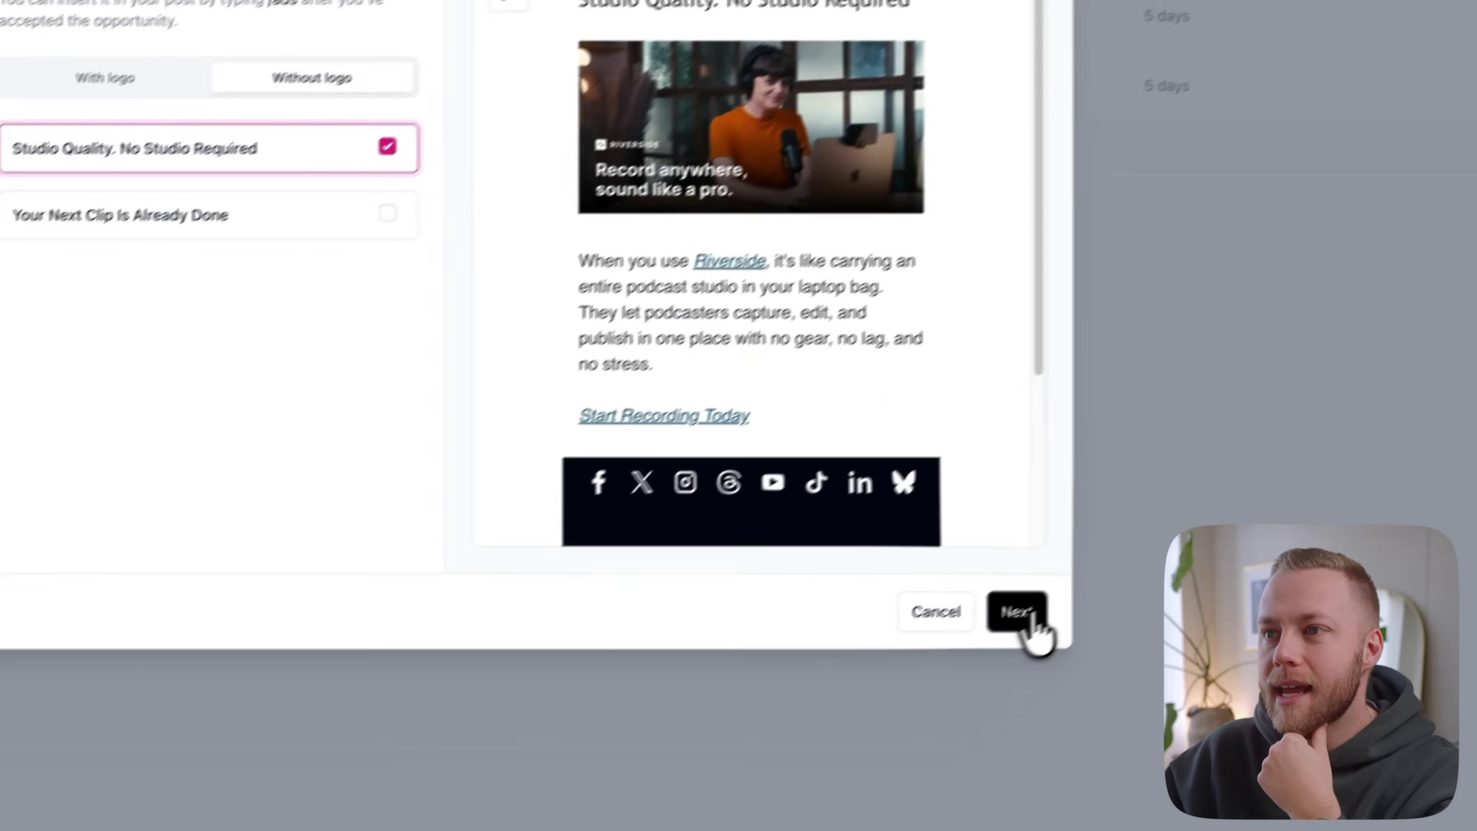
Step: Schedule the Riverside ad for Tuesday, Dec 16th, 2025 and accept it
{"action": "left_click", "coordinate": [904, 685]}
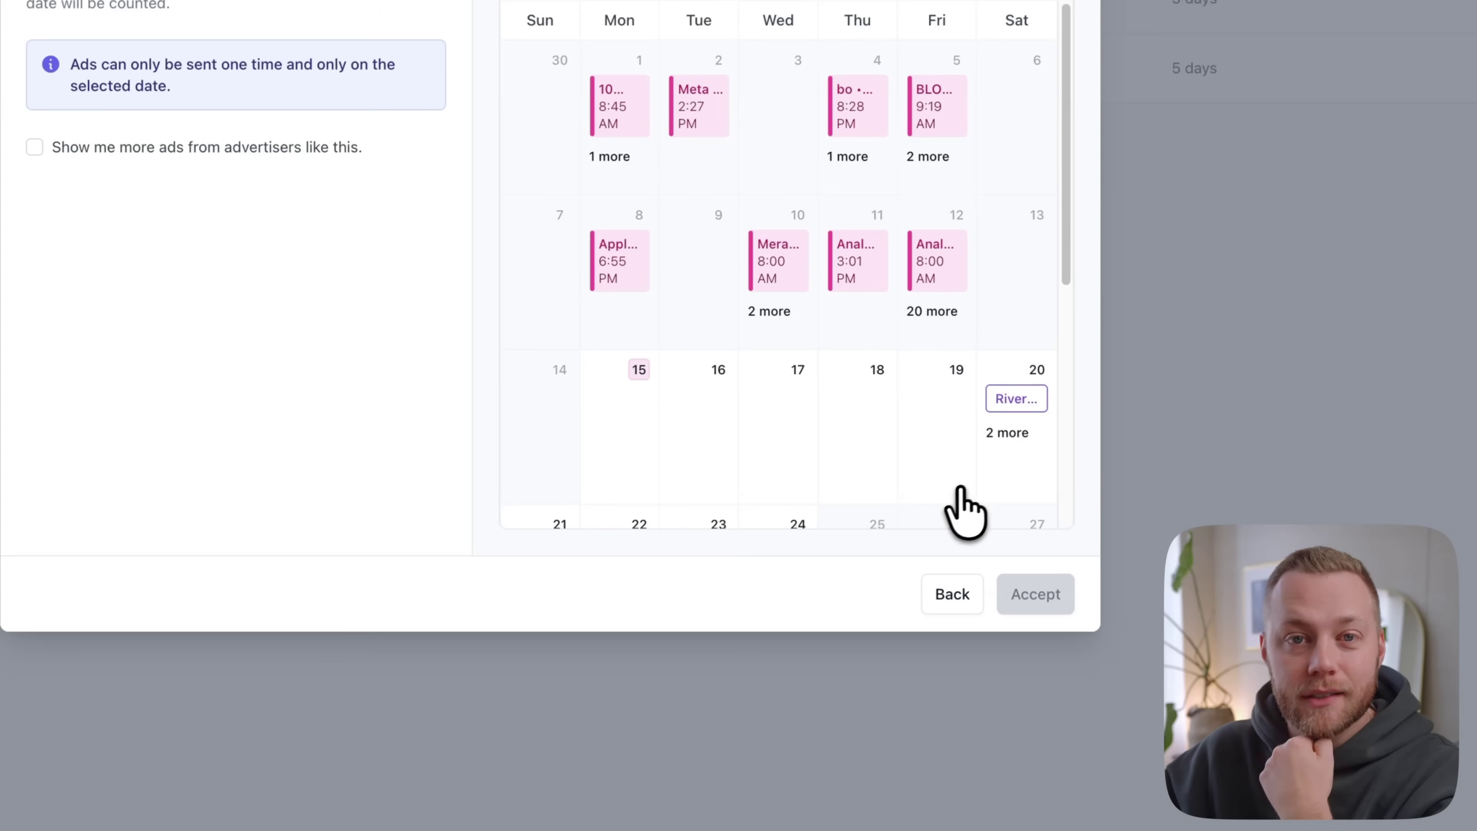
{"action": "scroll", "coordinate": [996, 483], "scroll_direction": "down", "scroll_amount": 1}
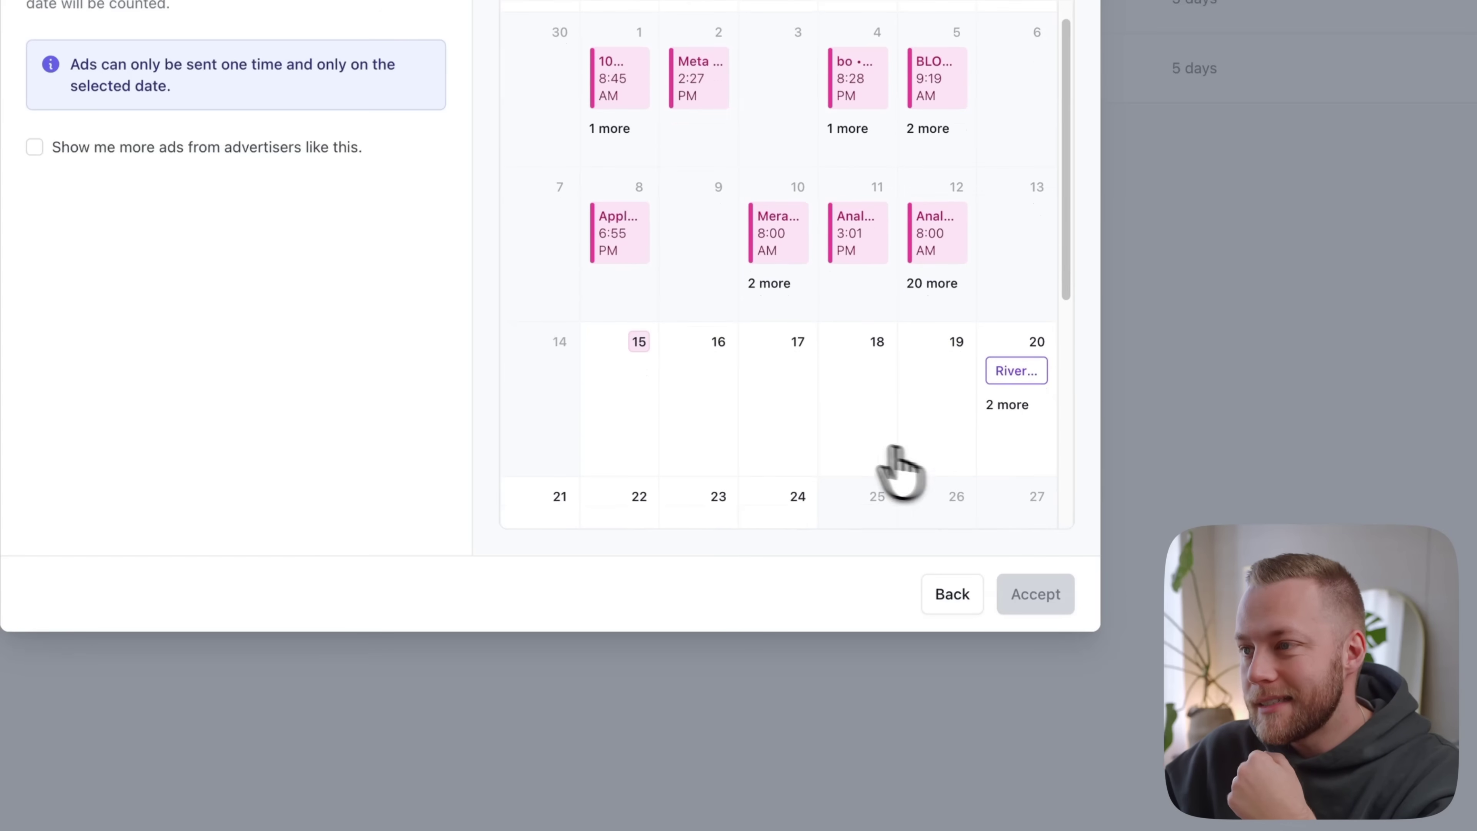
{"action": "left_click", "coordinate": [710, 372]}
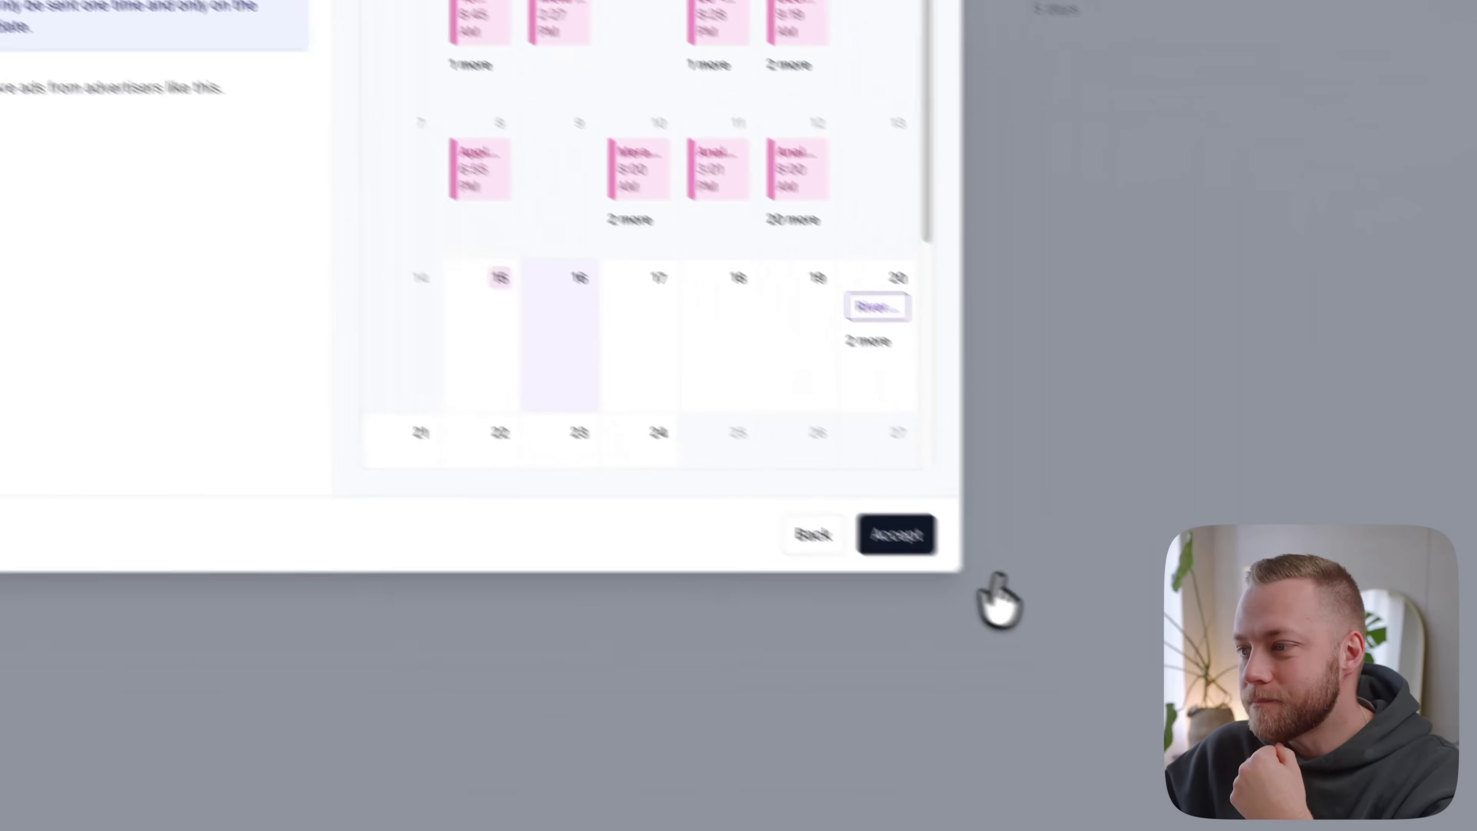
{"action": "left_click", "coordinate": [896, 538]}
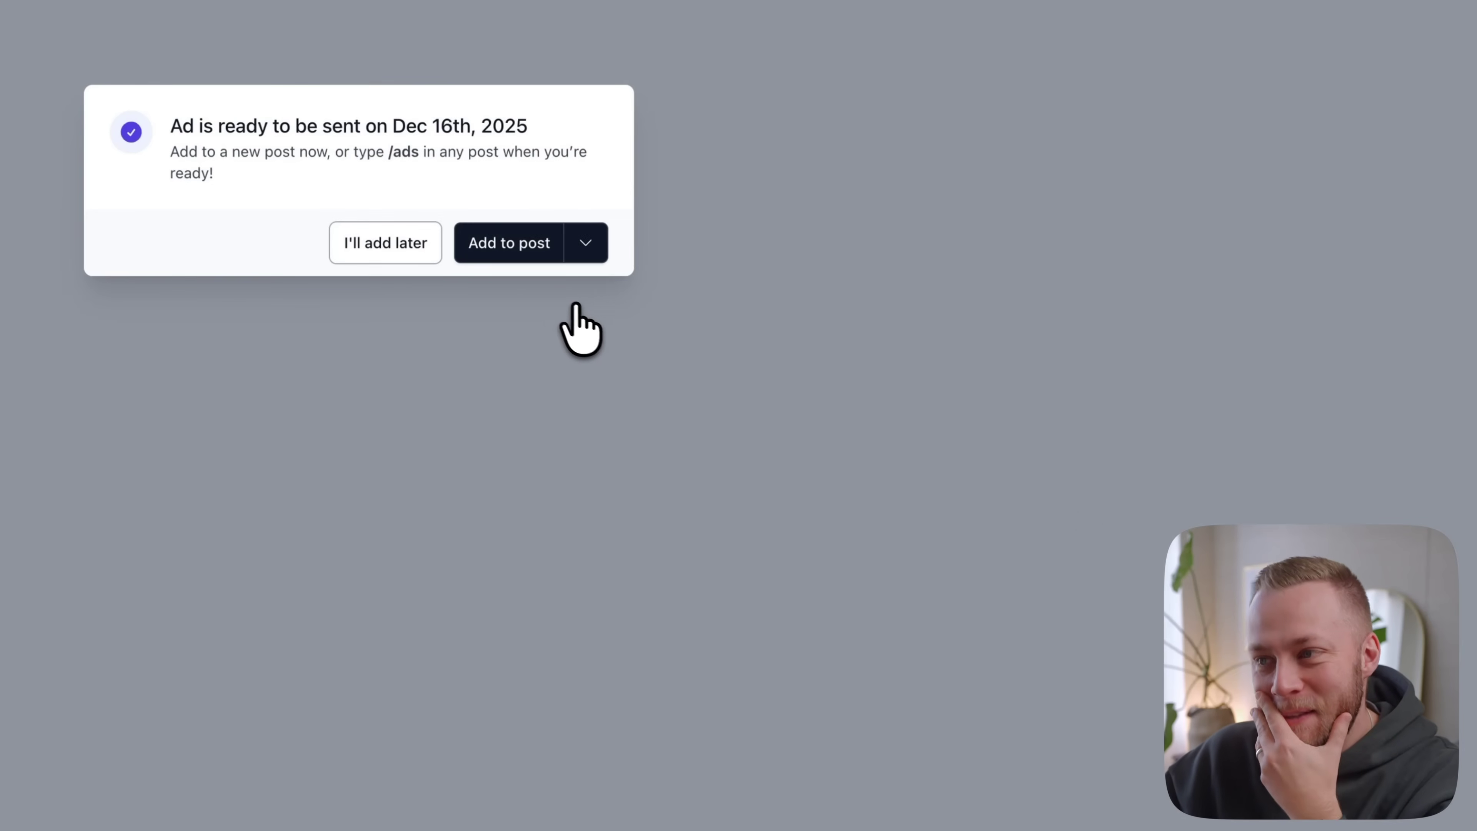
Step: Choose 'I'll add later' to defer placing the accepted ad in a post
{"action": "left_click", "coordinate": [385, 243]}
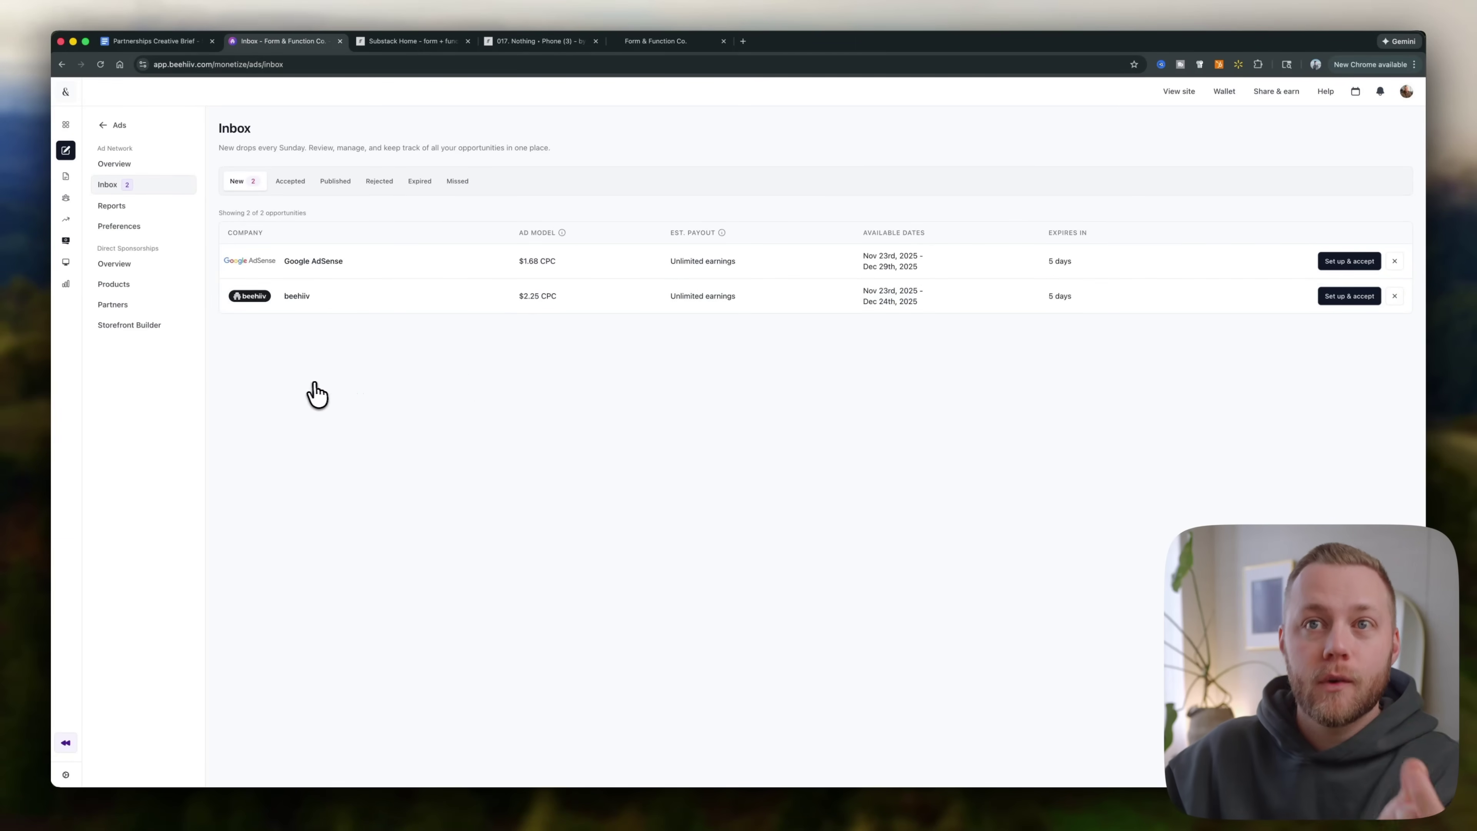
Step: Open the Boosts Marketplace from the Monetize section of the dashboard
{"action": "left_click", "coordinate": [106, 127]}
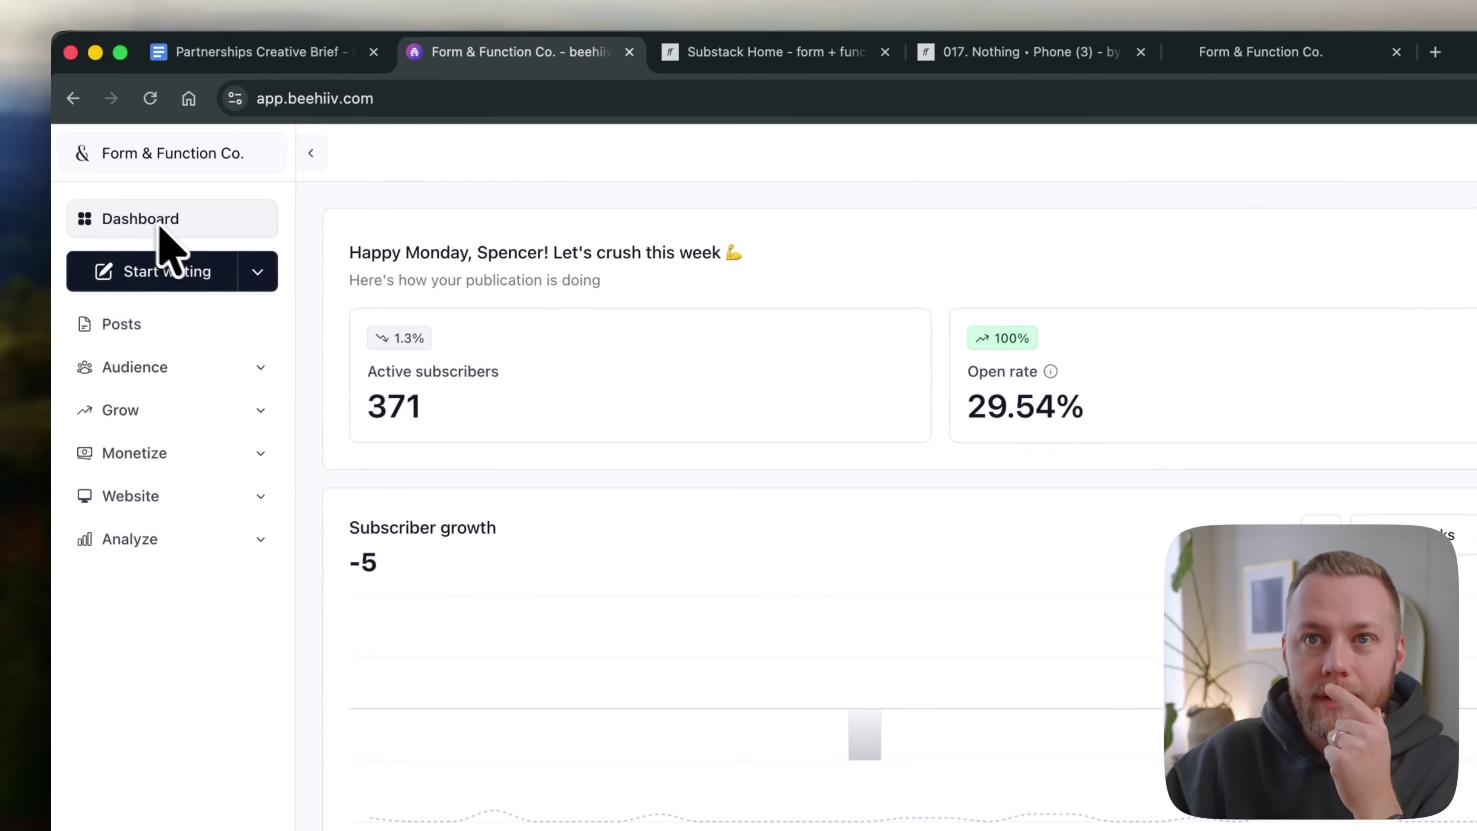
{"action": "left_click", "coordinate": [177, 457]}
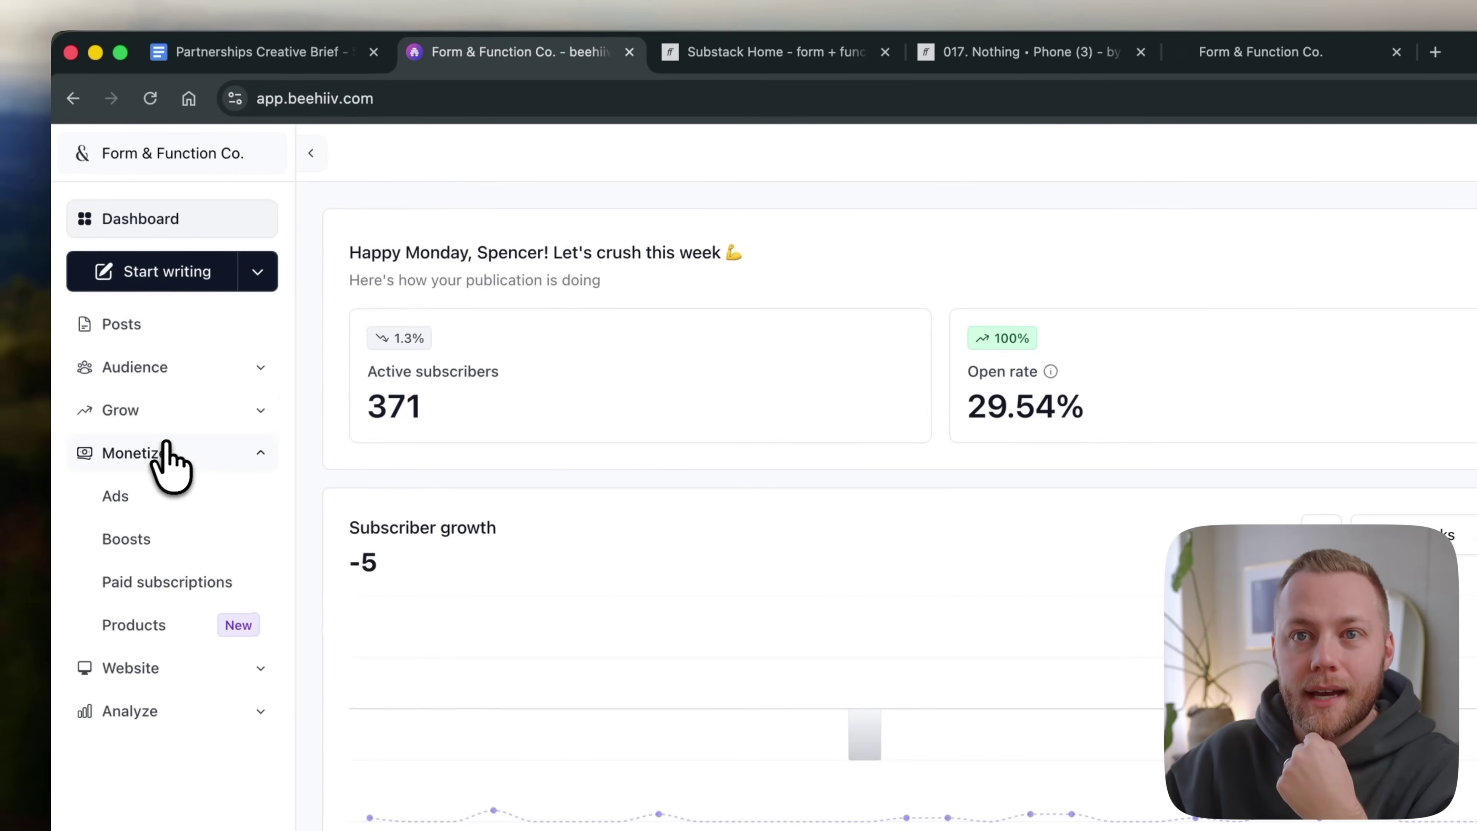
{"action": "left_click", "coordinate": [187, 538]}
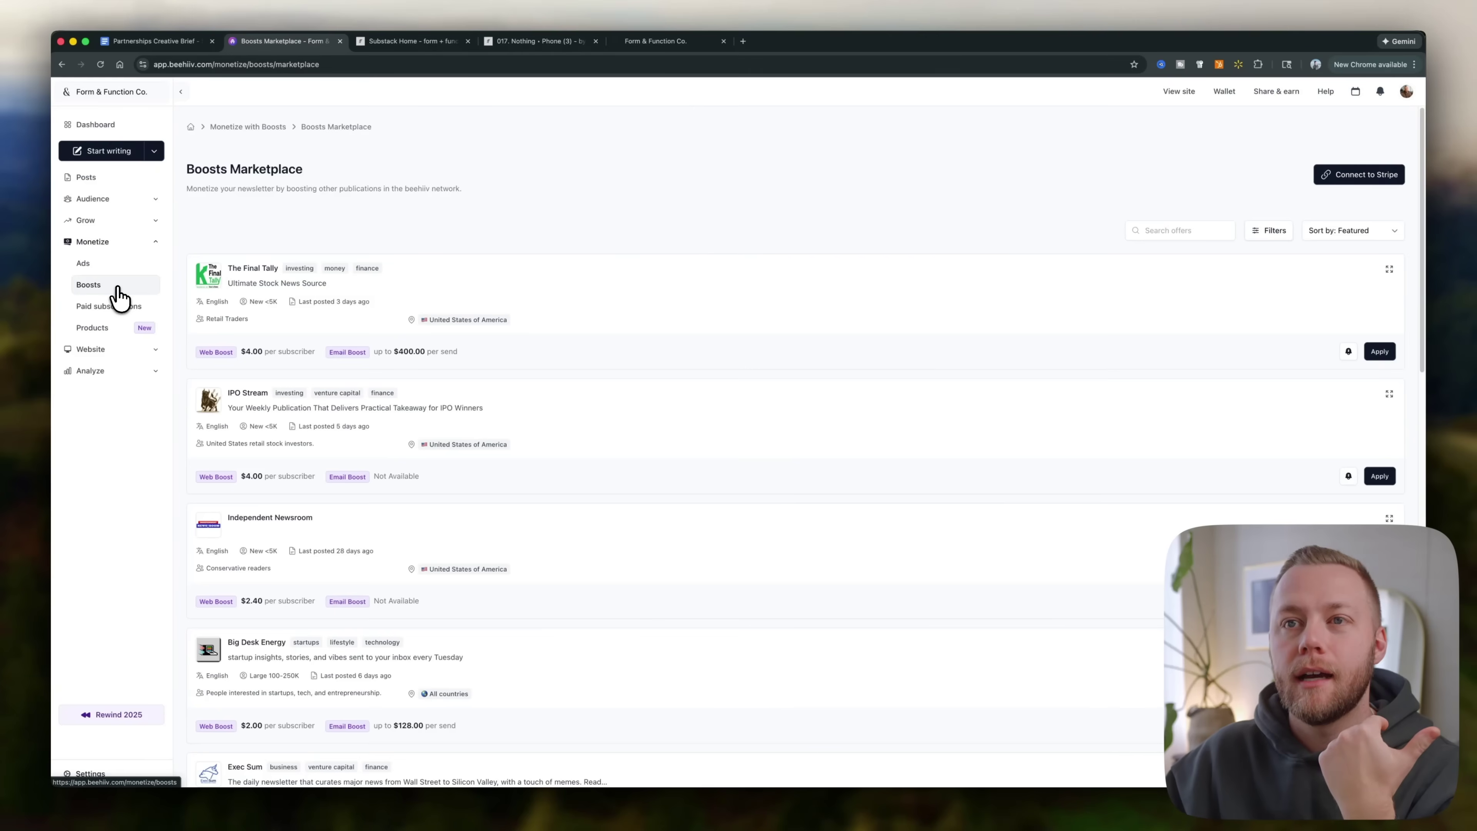
{"action": "left_click_drag", "start_coordinate": [193, 189], "coordinate": [474, 191]}
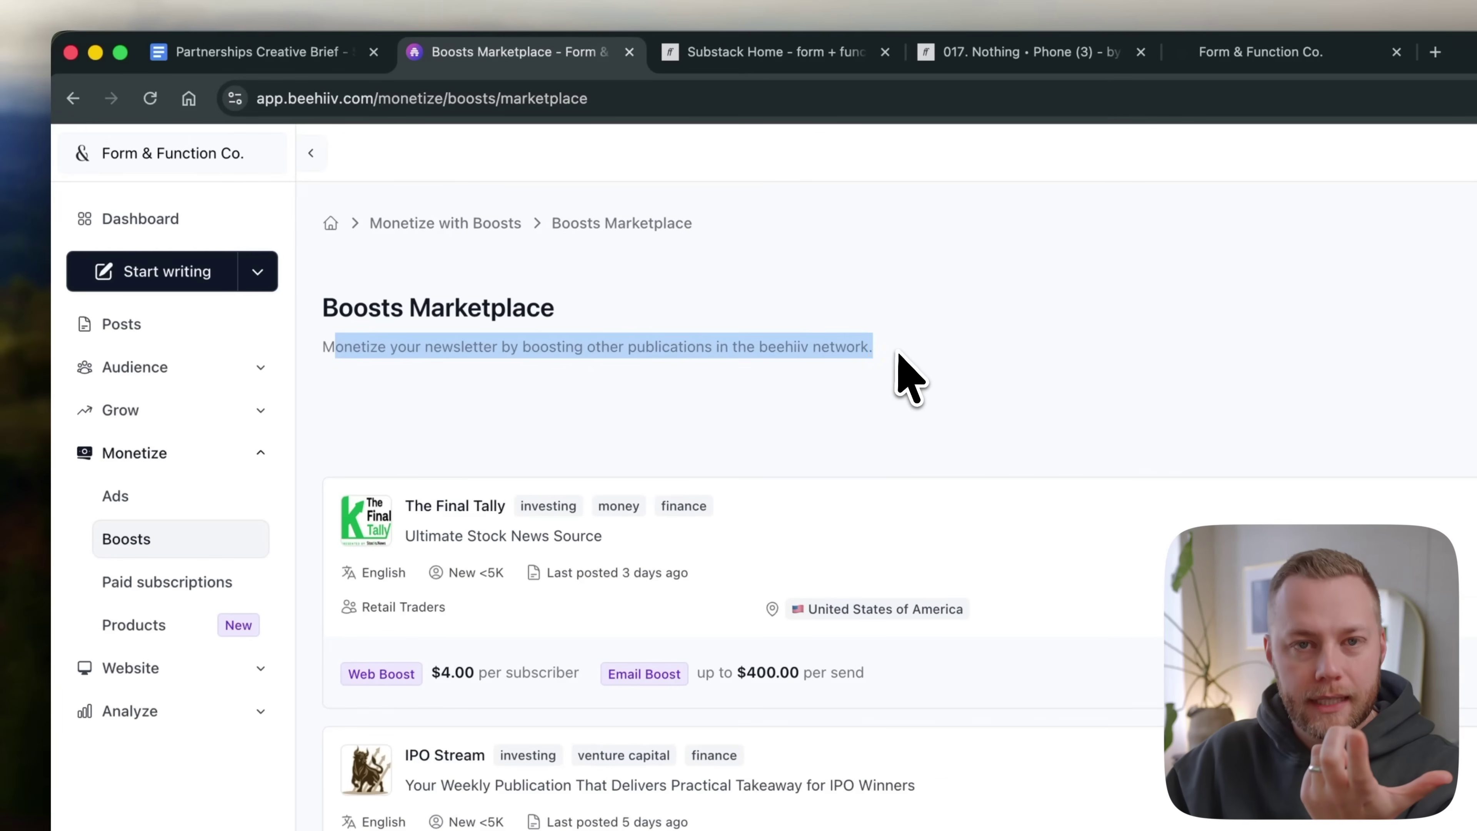
{"action": "left_click", "coordinate": [894, 407]}
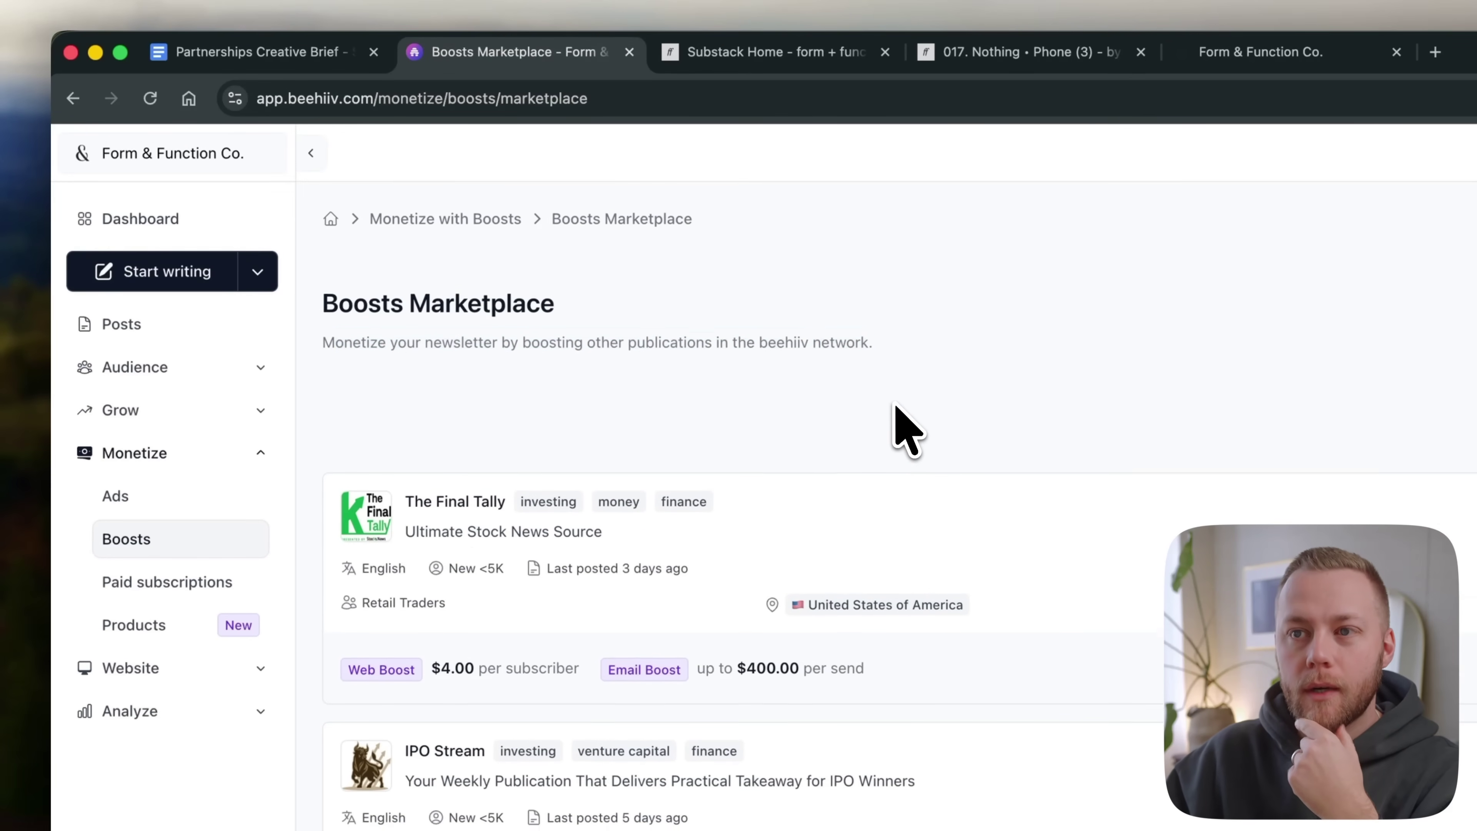
Step: Browse marketplace offers like The Final Tally's $4.00 web boosts, then show the Category, Language and Size filters
{"action": "scroll", "coordinate": [895, 401], "scroll_direction": "down", "scroll_amount": 1}
{"action": "scroll", "coordinate": [896, 401], "scroll_direction": "up", "scroll_amount": 1}
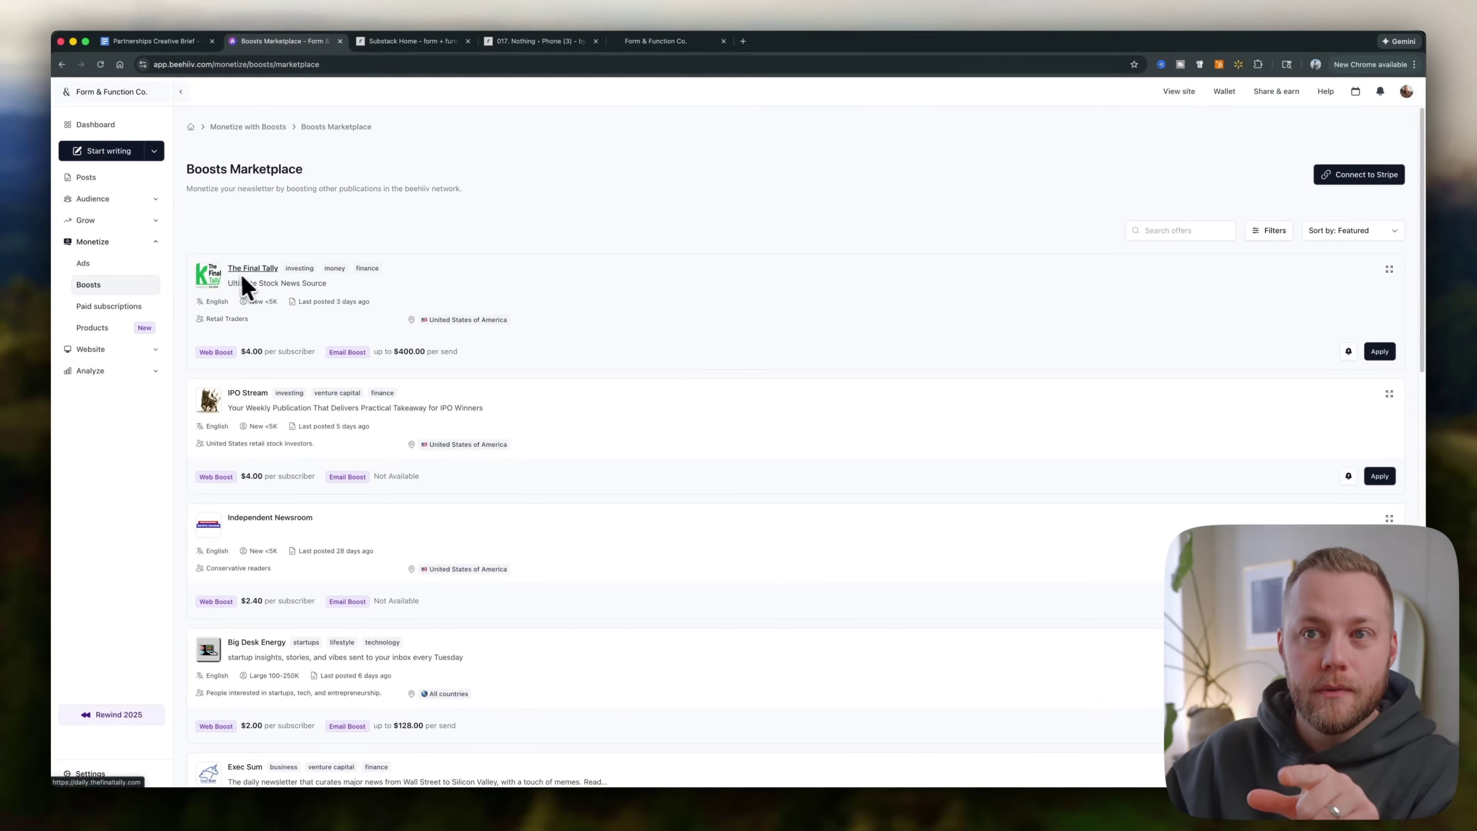
{"action": "scroll", "coordinate": [299, 320], "scroll_direction": "down", "scroll_amount": 2}
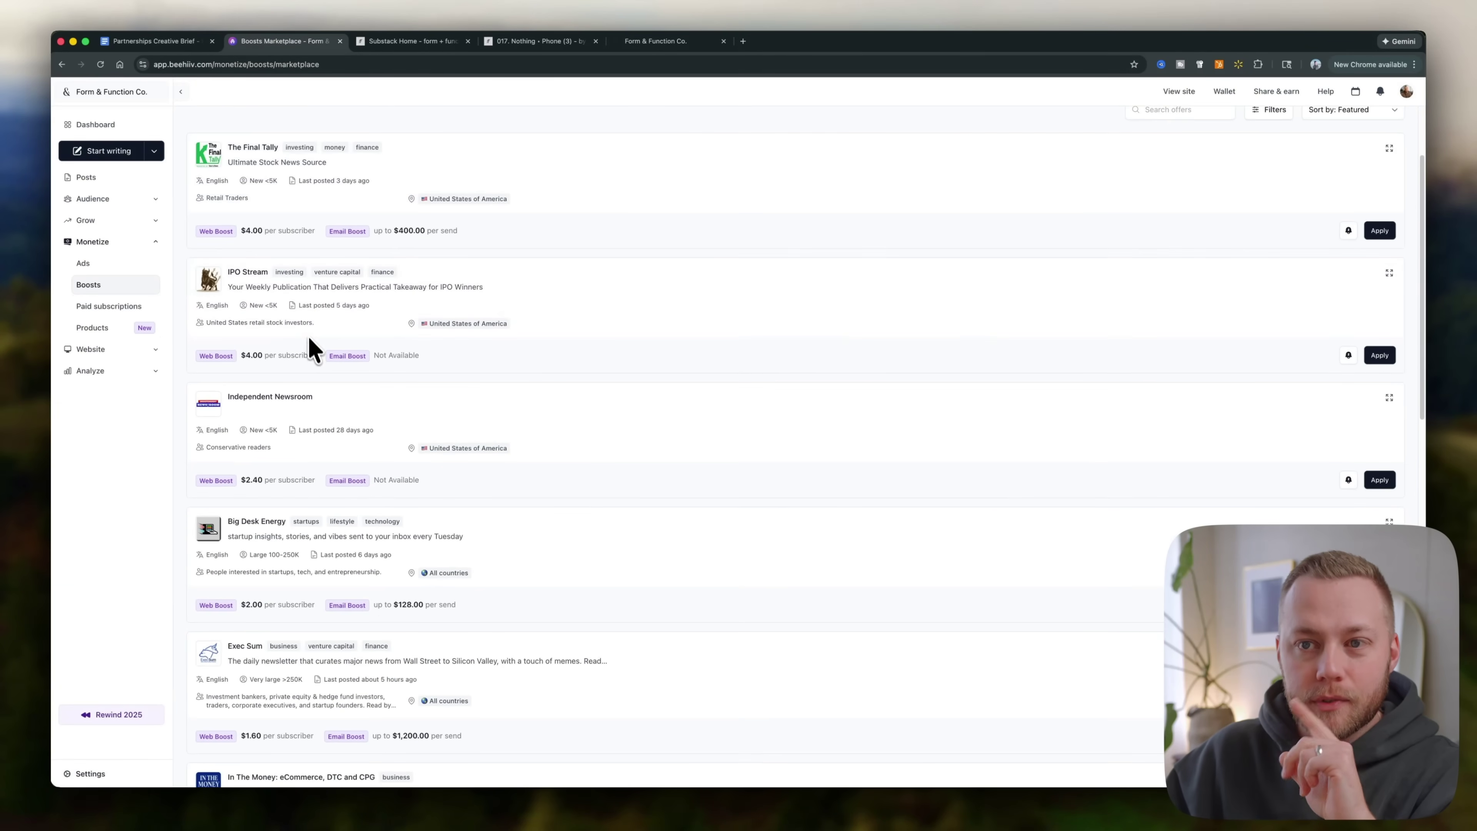
{"action": "scroll", "coordinate": [313, 344], "scroll_direction": "down", "scroll_amount": 3}
{"action": "scroll", "coordinate": [461, 453], "scroll_direction": "up", "scroll_amount": 5}
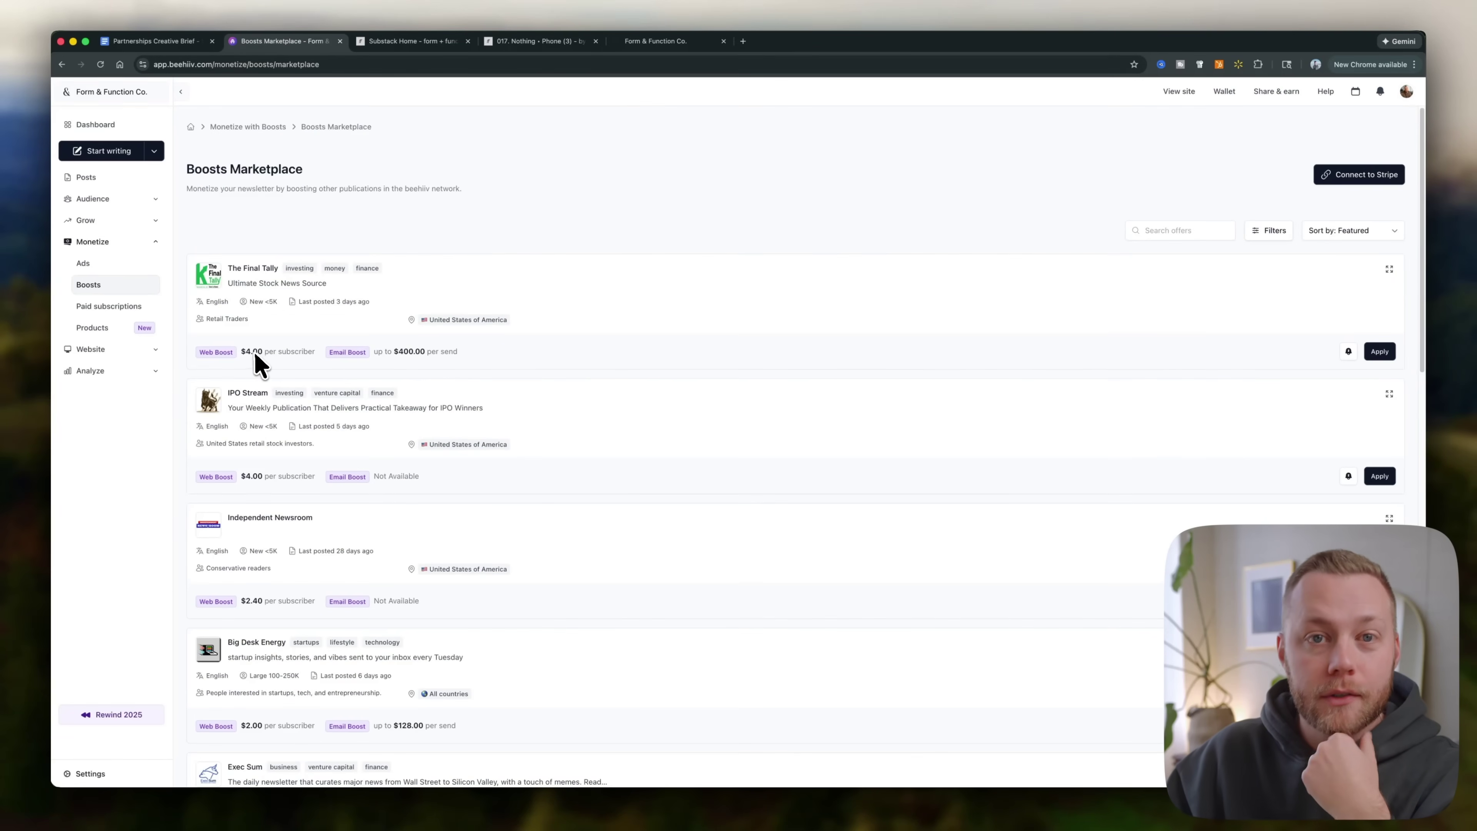
{"action": "scroll", "coordinate": [323, 360], "scroll_direction": "down", "scroll_amount": 1}
{"action": "scroll", "coordinate": [323, 361], "scroll_direction": "up", "scroll_amount": 1}
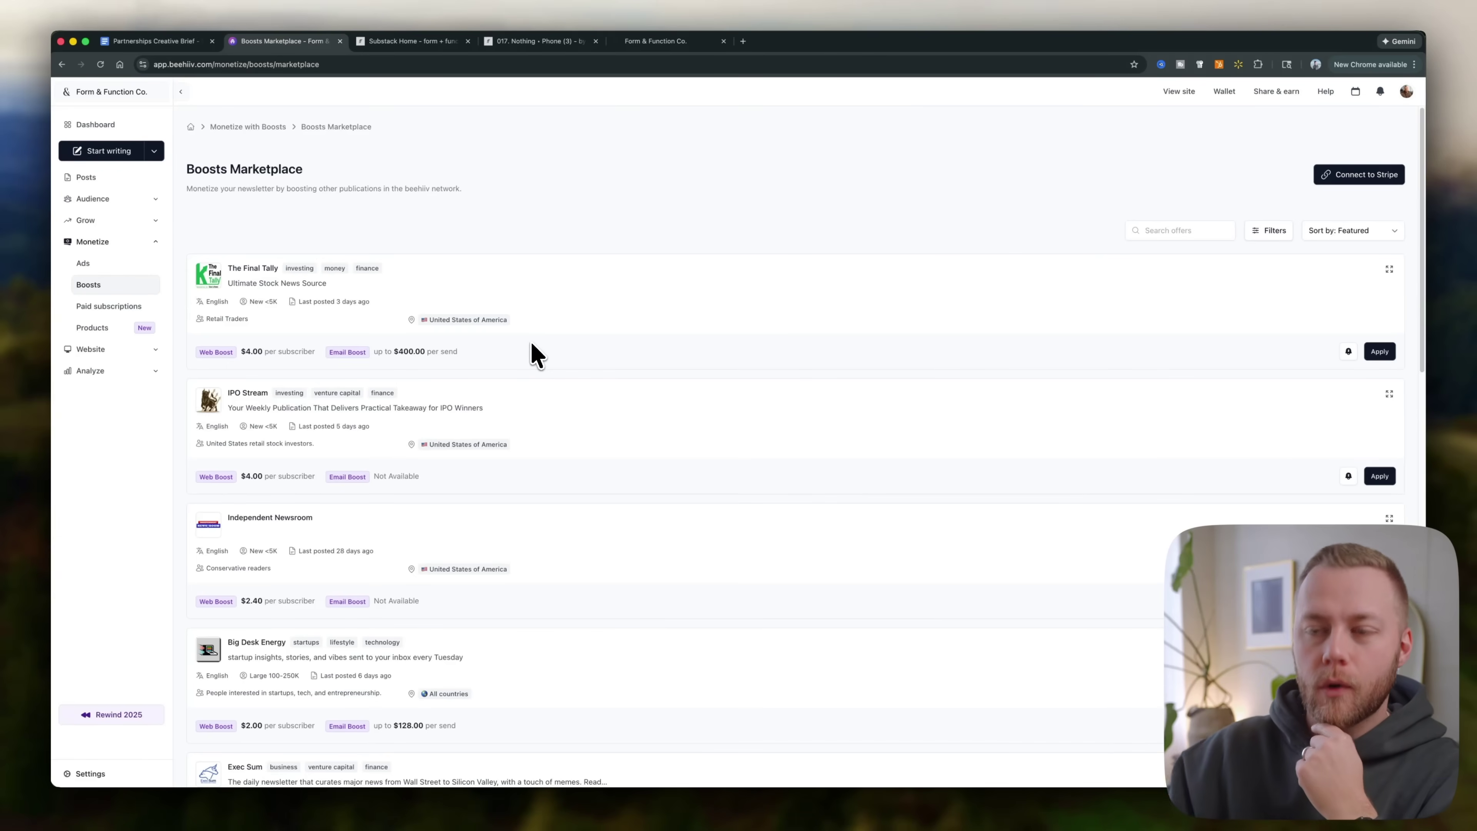
{"action": "scroll", "coordinate": [535, 352], "scroll_direction": "down", "scroll_amount": 6}
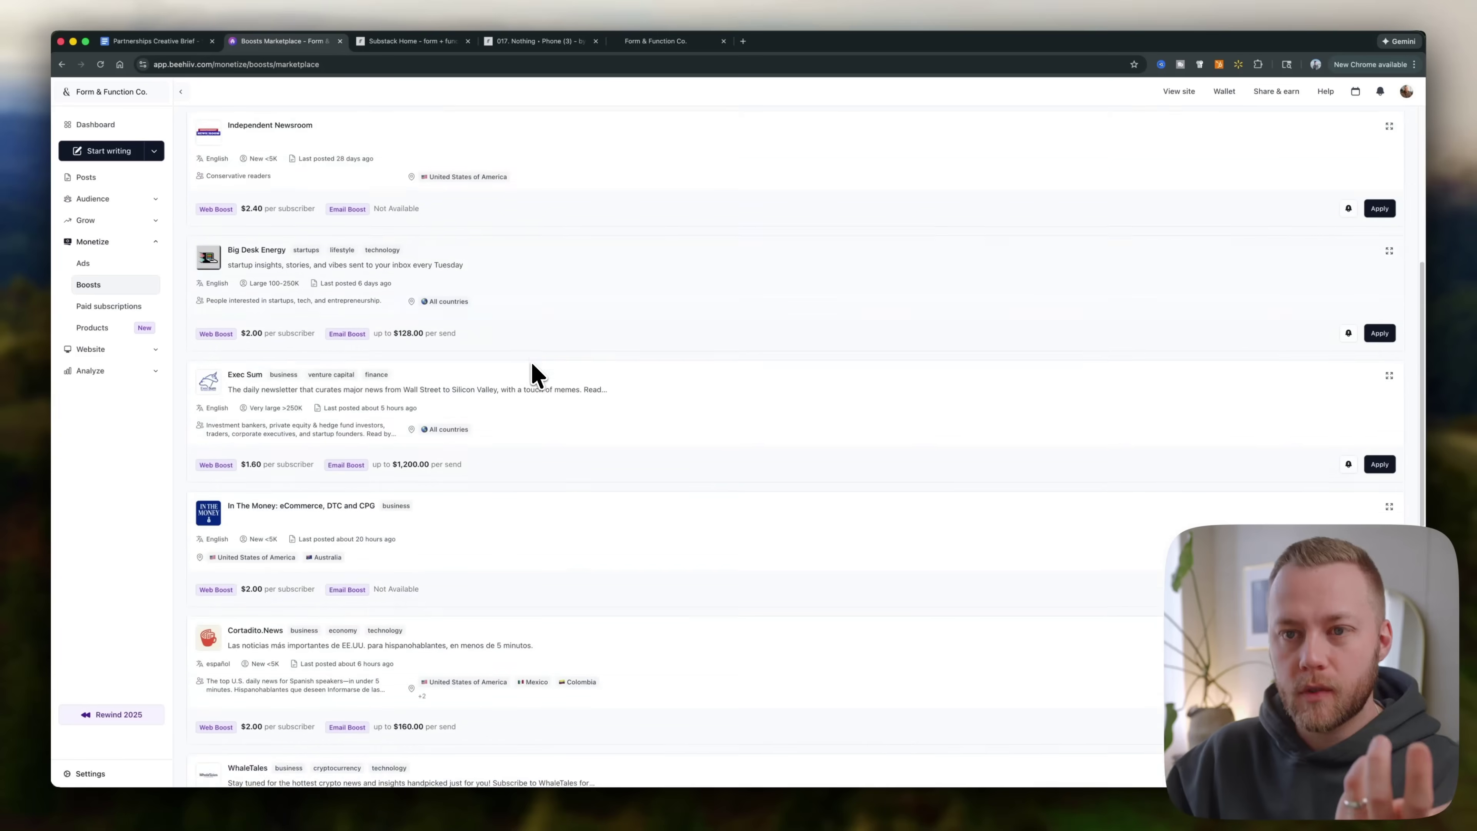
{"action": "scroll", "coordinate": [529, 369], "scroll_direction": "up", "scroll_amount": 6}
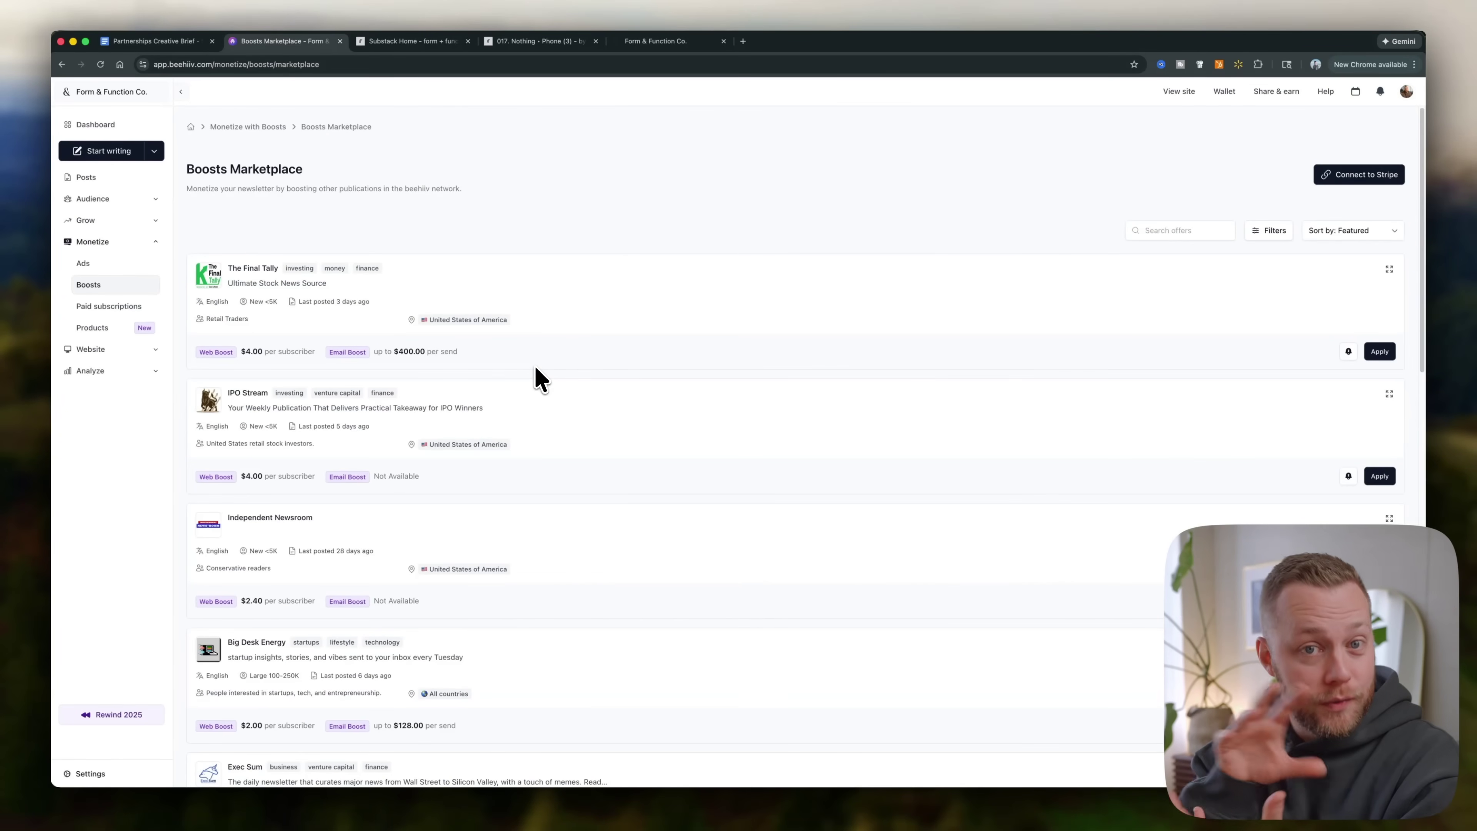
{"action": "scroll", "coordinate": [538, 373], "scroll_direction": "down", "scroll_amount": 3}
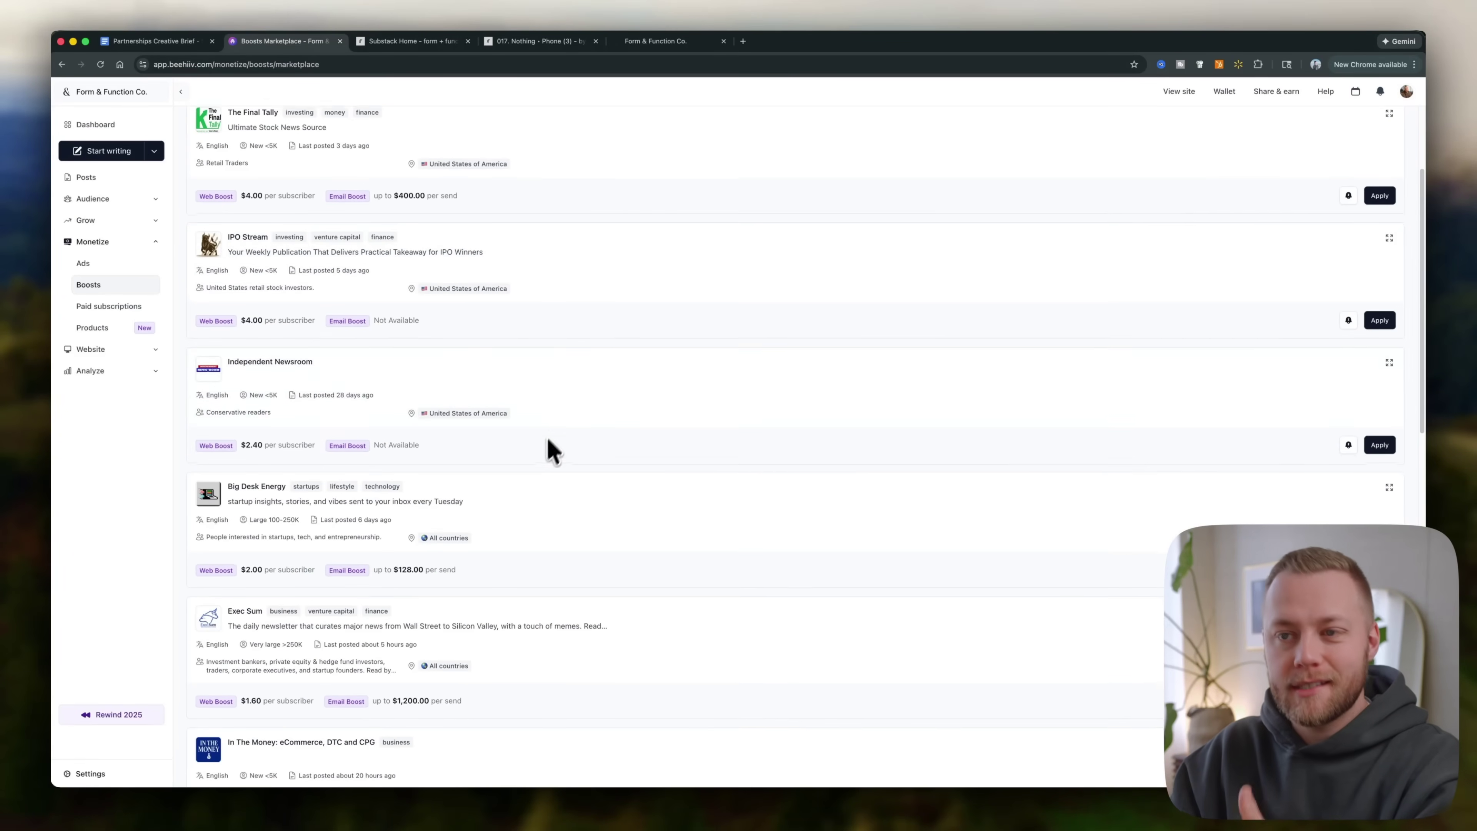
{"action": "scroll", "coordinate": [547, 438], "scroll_direction": "down", "scroll_amount": 2}
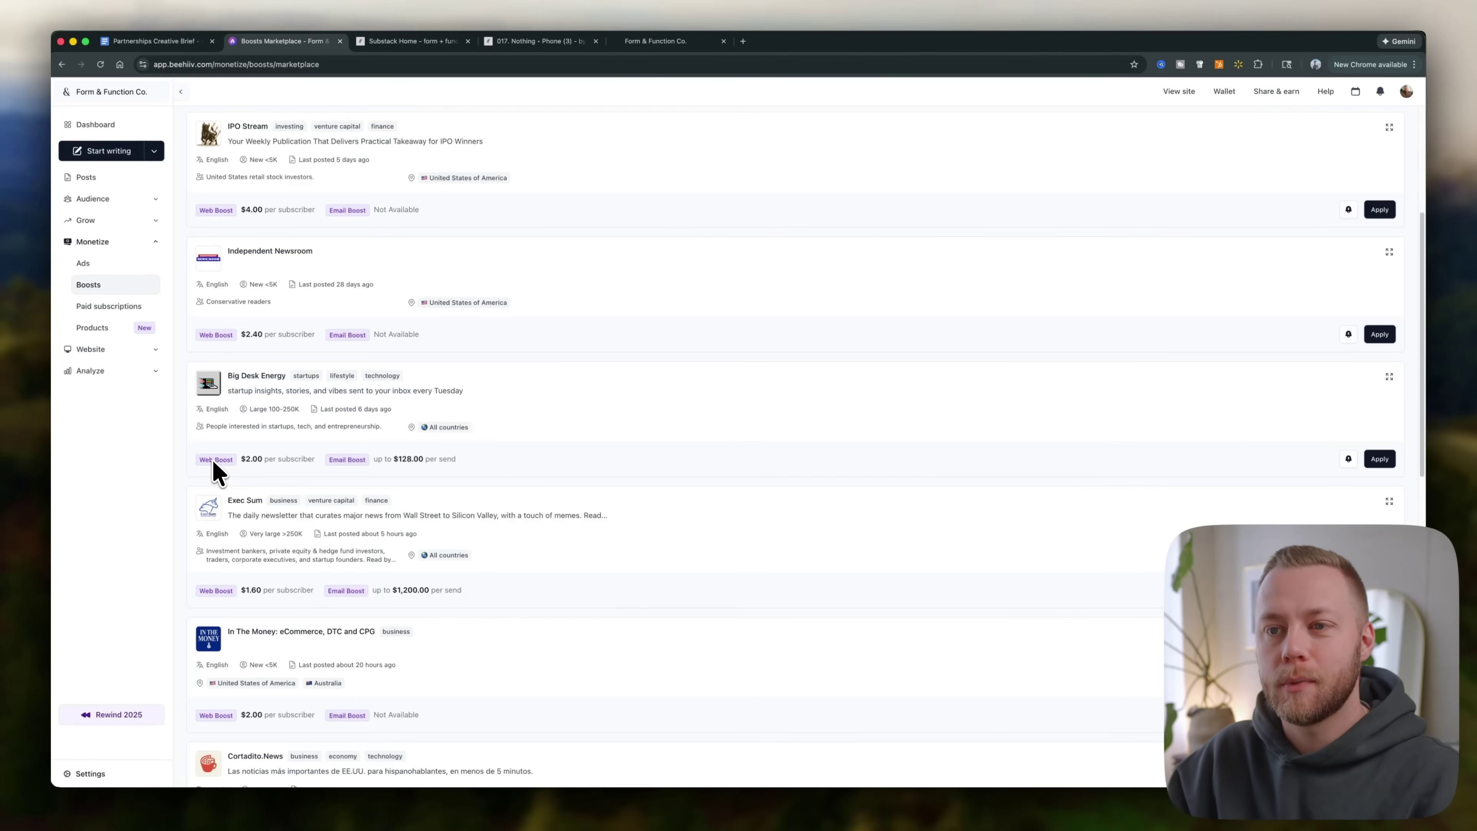
{"action": "scroll", "coordinate": [554, 423], "scroll_direction": "down", "scroll_amount": 9}
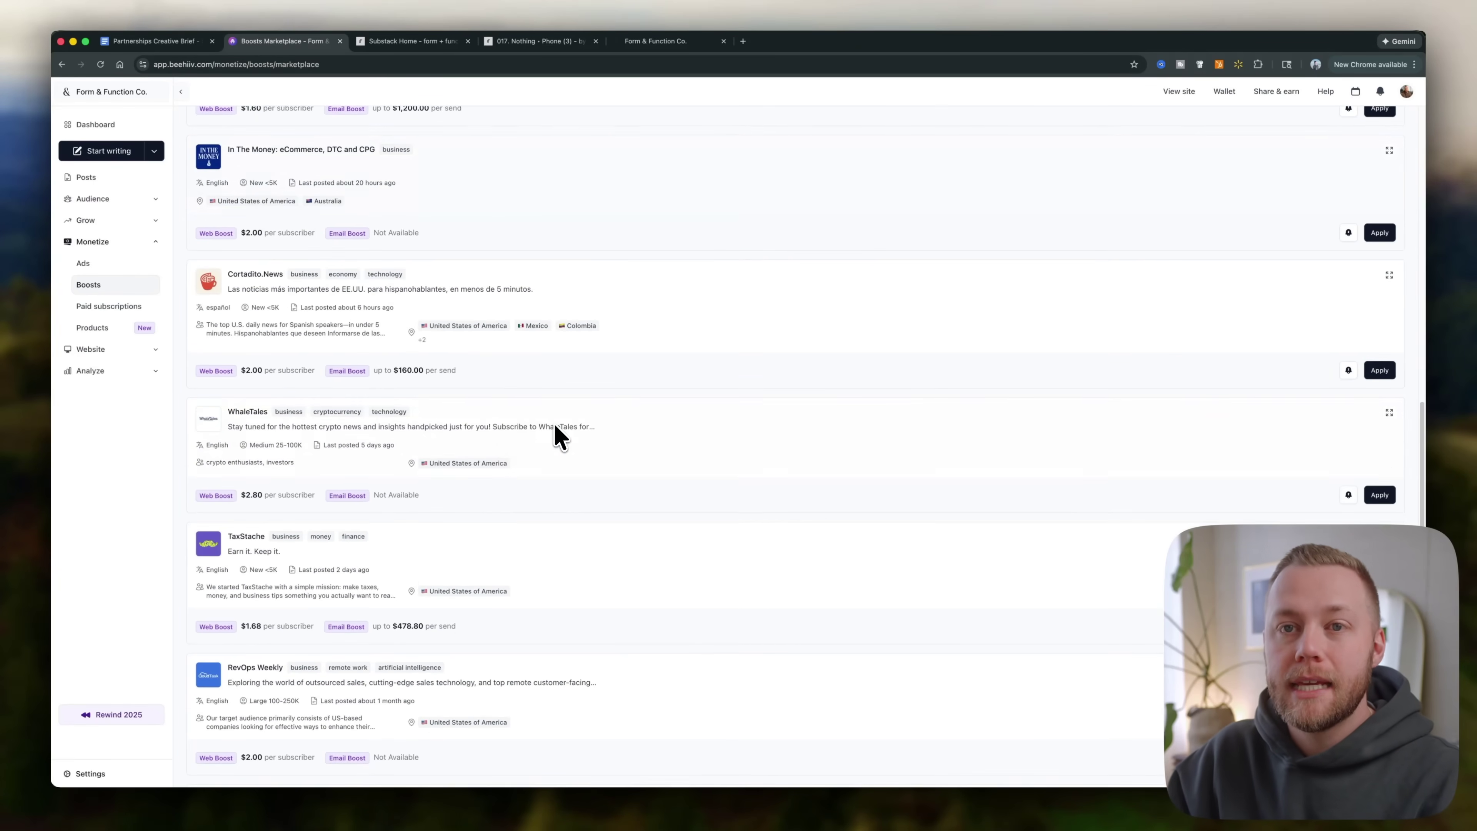
{"action": "scroll", "coordinate": [555, 430], "scroll_direction": "up", "scroll_amount": 14}
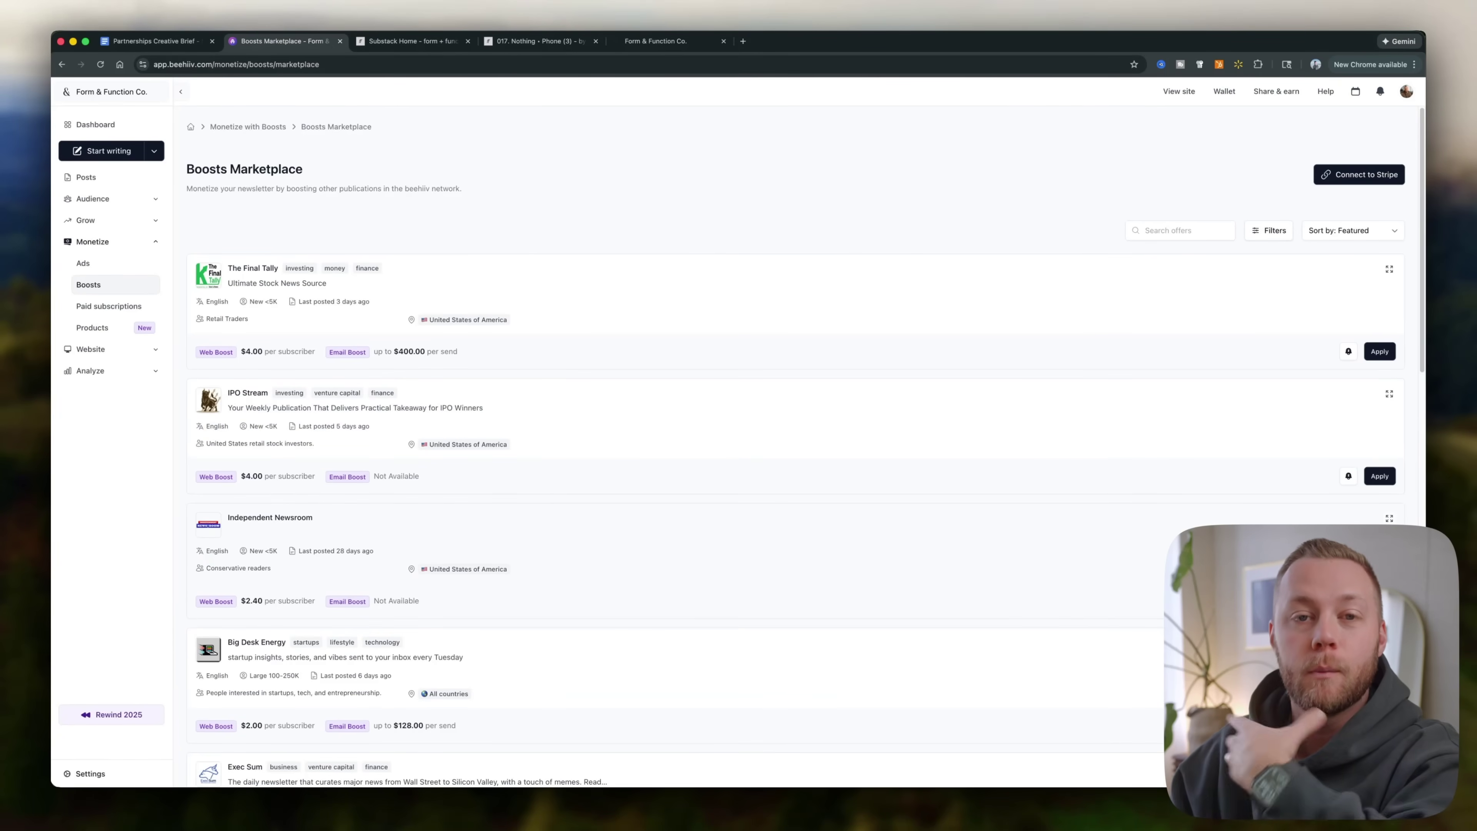
{"action": "scroll", "coordinate": [797, 442], "scroll_direction": "down", "scroll_amount": 1}
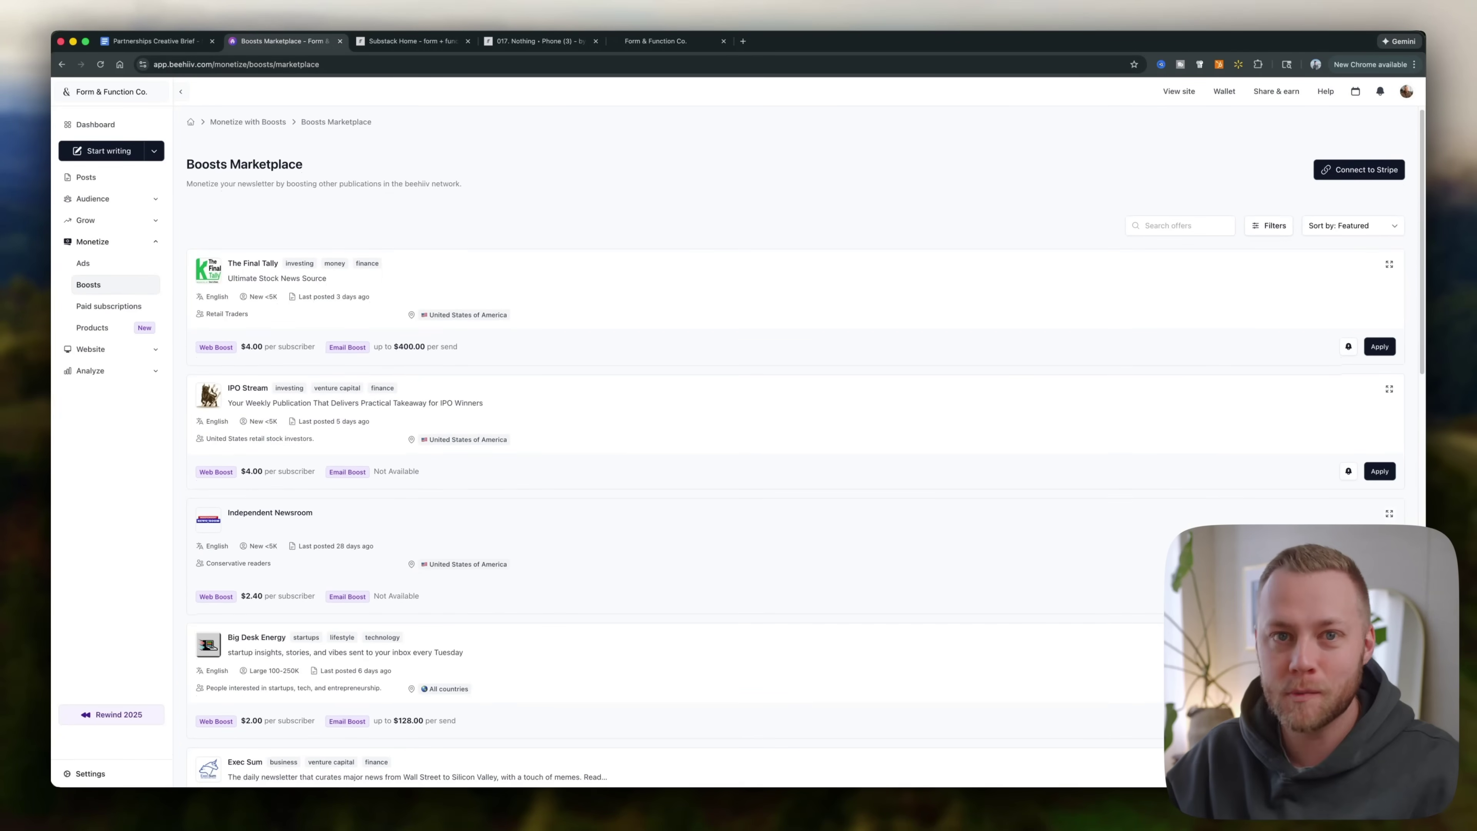
{"action": "scroll", "coordinate": [797, 442], "scroll_direction": "down", "scroll_amount": 3}
{"action": "scroll", "coordinate": [797, 442], "scroll_direction": "up", "scroll_amount": 3}
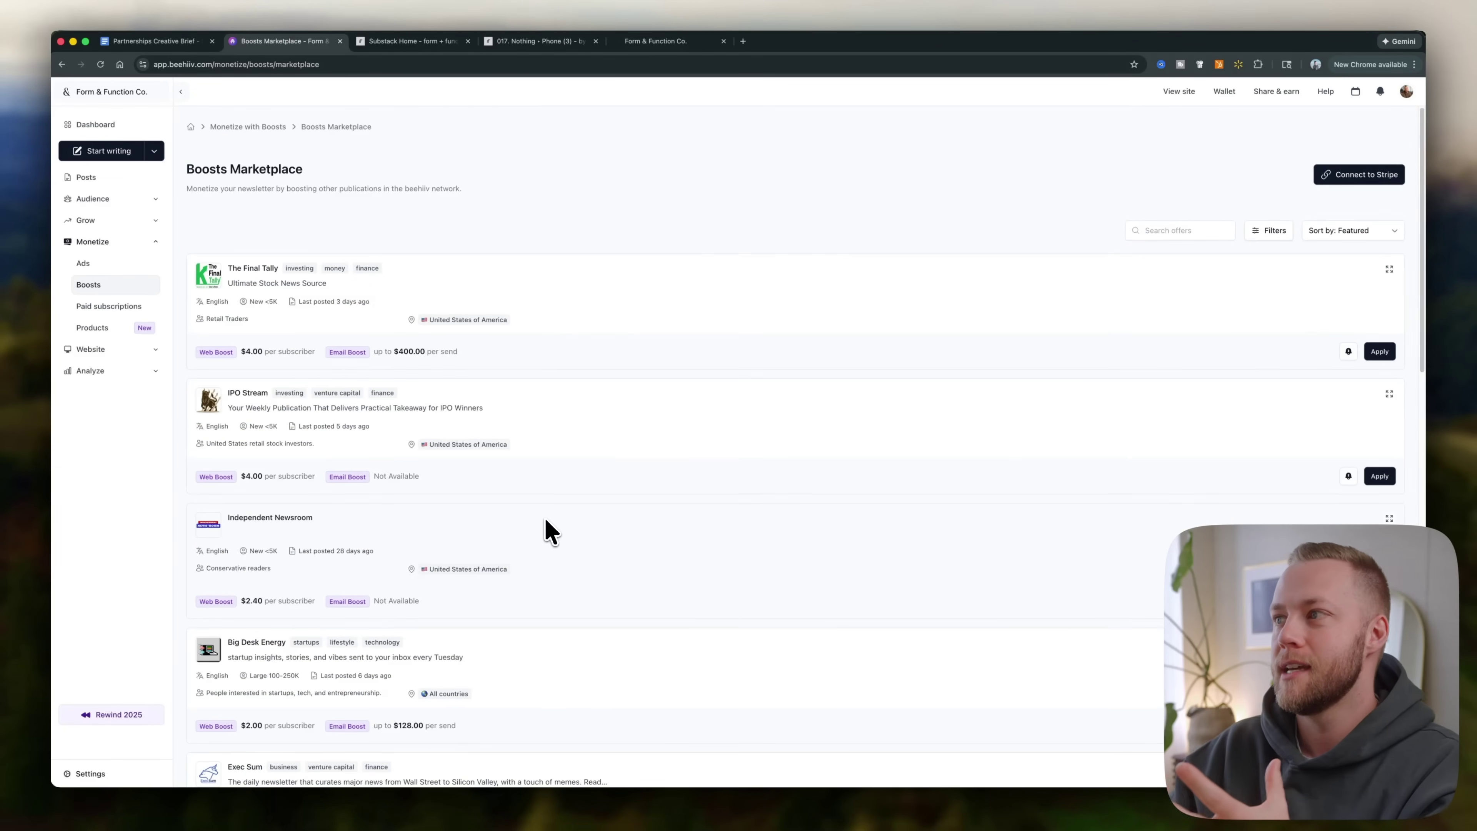
{"action": "left_click", "coordinate": [1269, 231]}
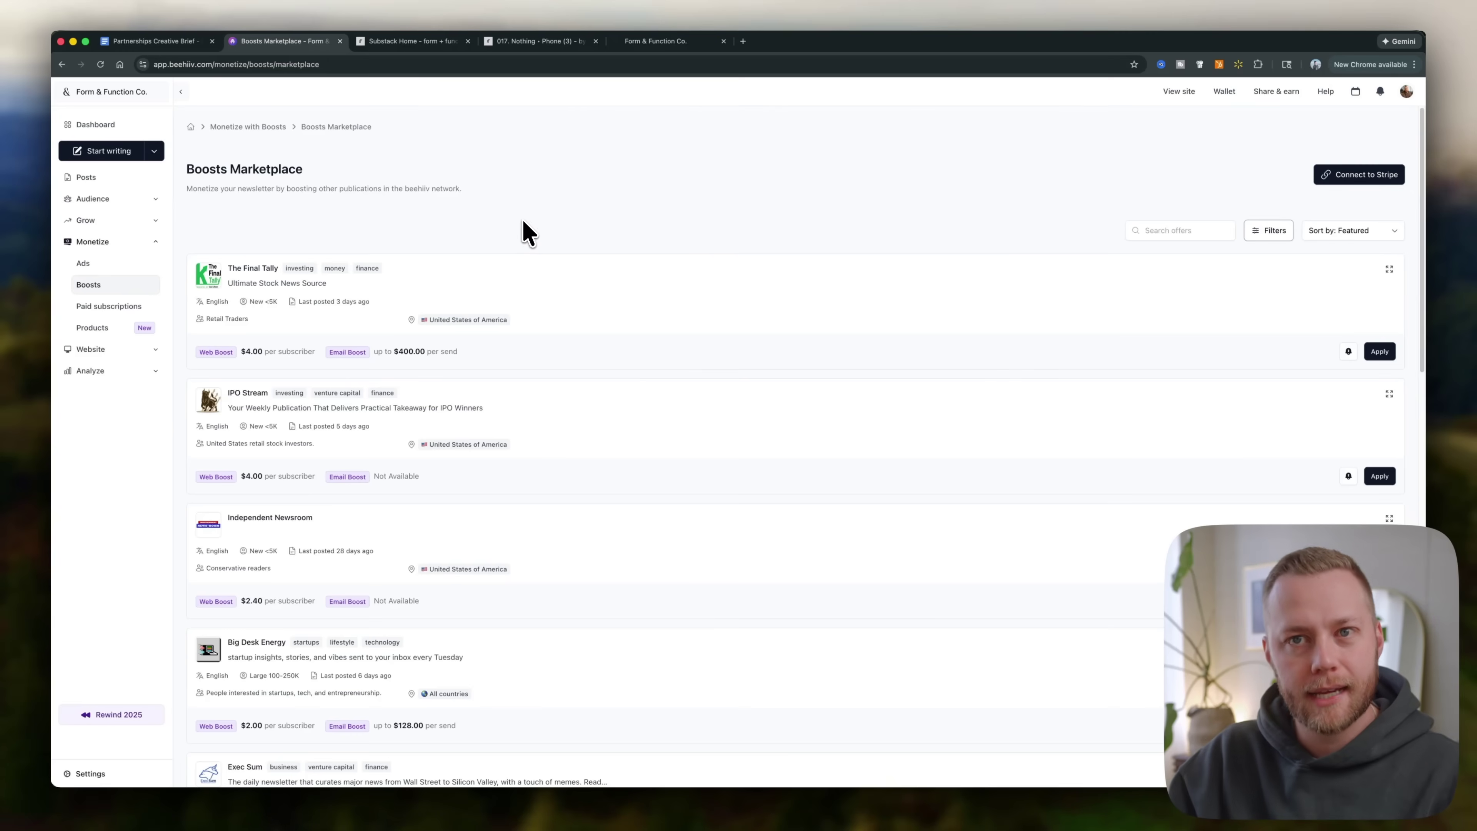
Step: Open Paid subscriptions to reach the new product setup, then expand the Grow section
{"action": "left_click", "coordinate": [124, 308]}
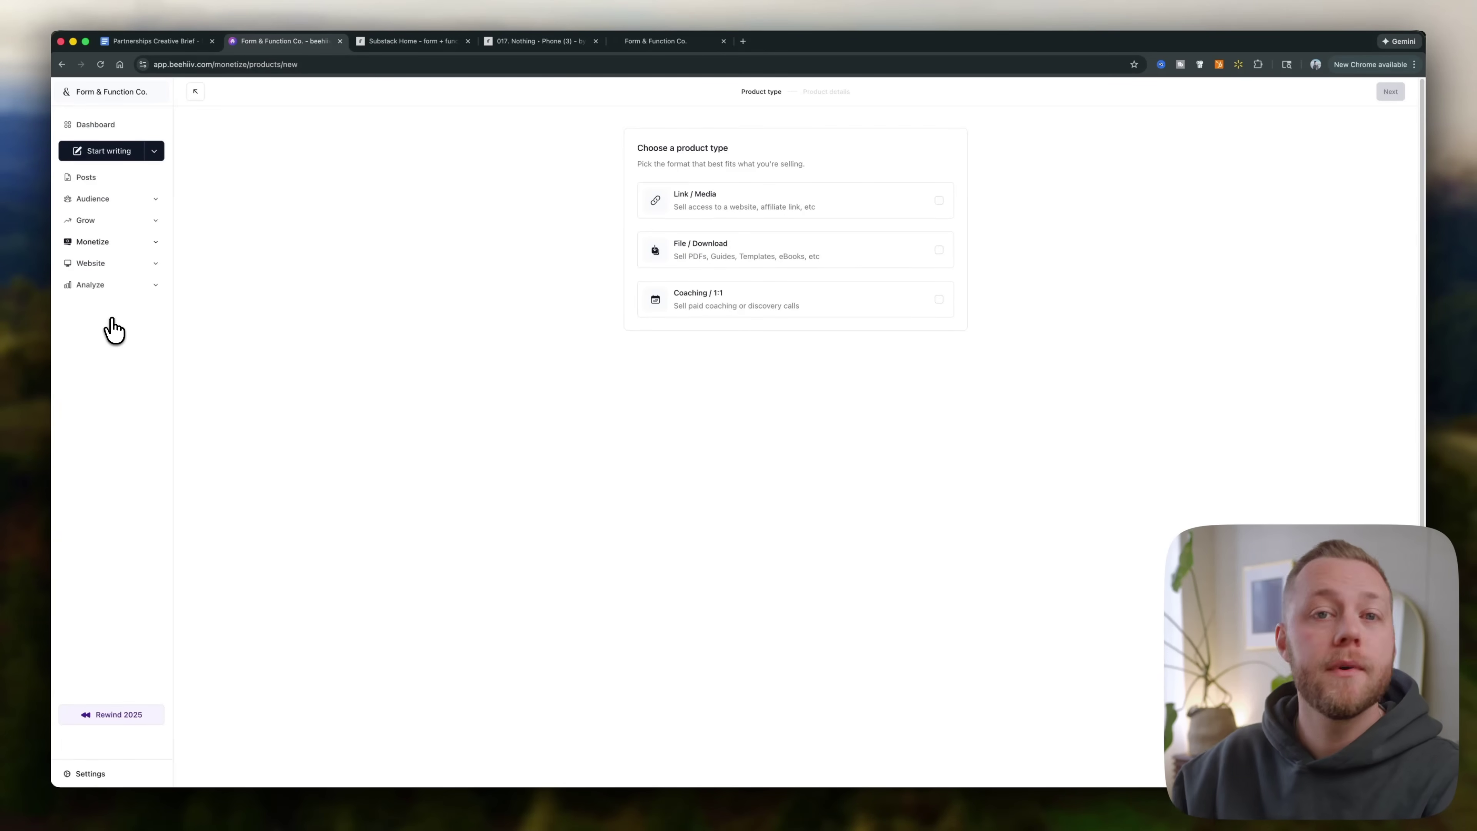
{"action": "left_click", "coordinate": [113, 220]}
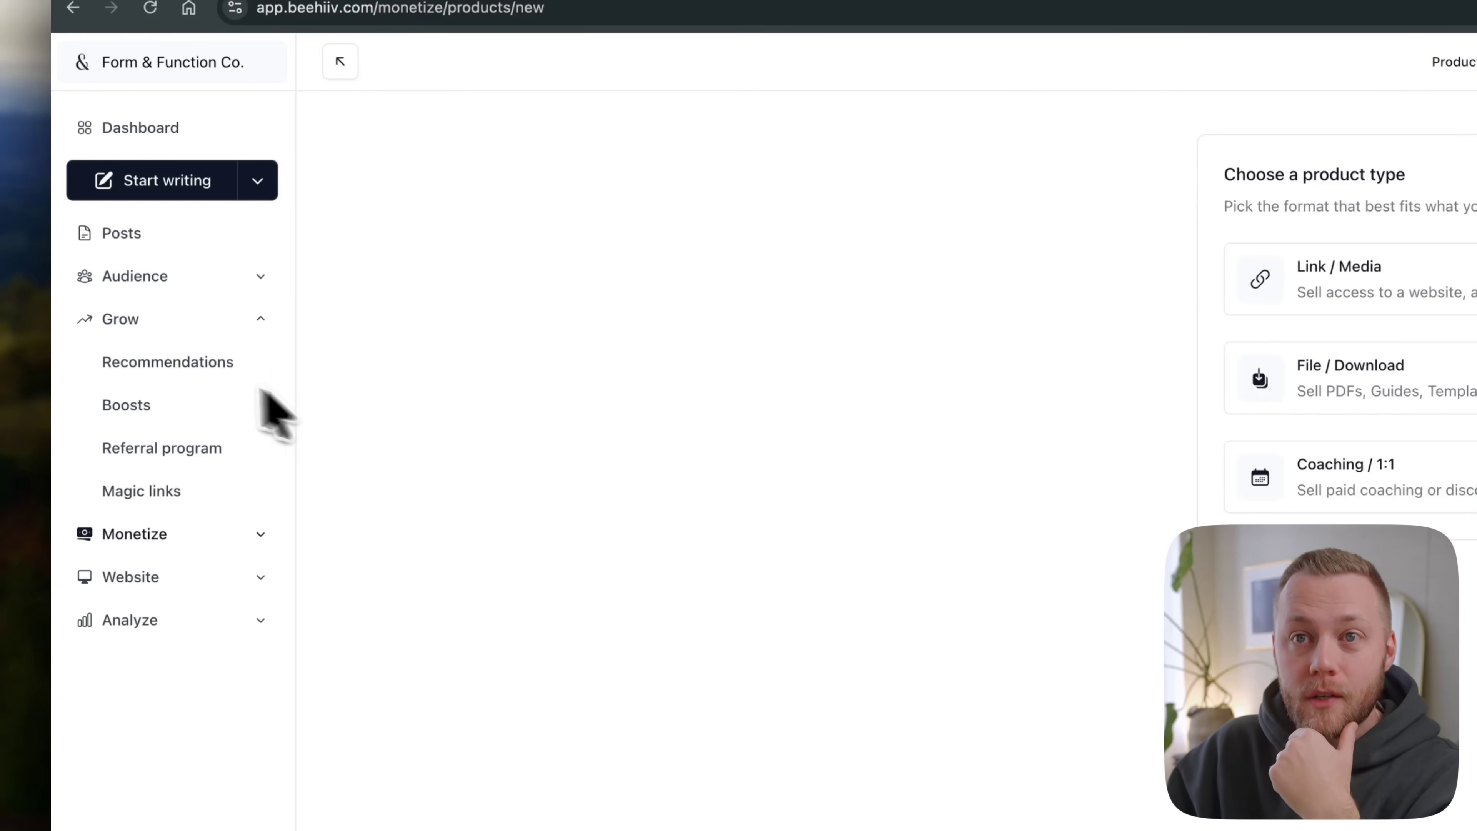
Step: Open Grow > Recommendations and scroll through the Top 4 and Suggested for you lists
{"action": "left_click", "coordinate": [175, 363]}
{"action": "scroll", "coordinate": [538, 497], "scroll_direction": "down", "scroll_amount": 5}
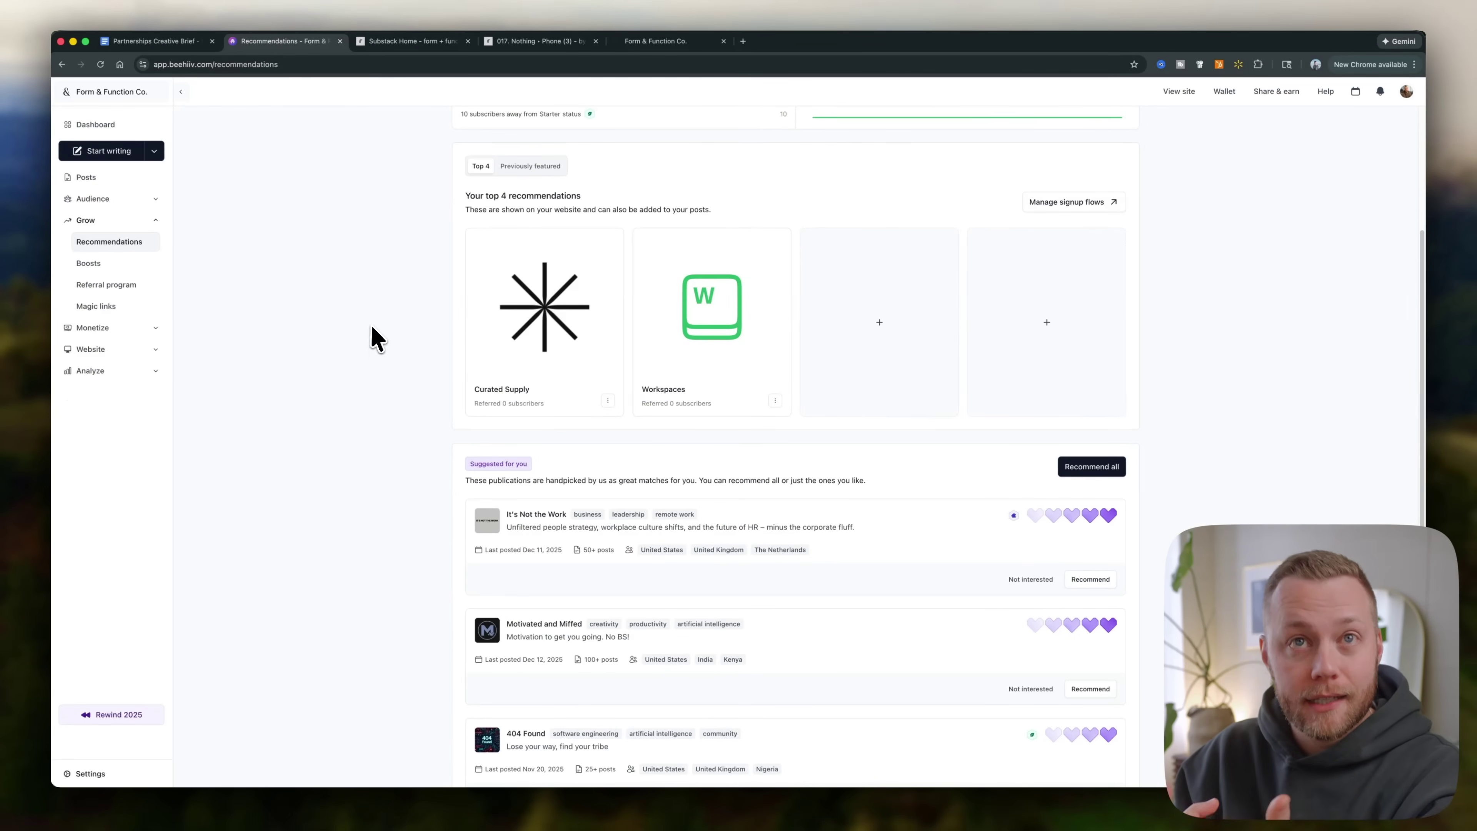
{"action": "scroll", "coordinate": [372, 331], "scroll_direction": "down", "scroll_amount": 1}
{"action": "scroll", "coordinate": [378, 367], "scroll_direction": "down", "scroll_amount": 2}
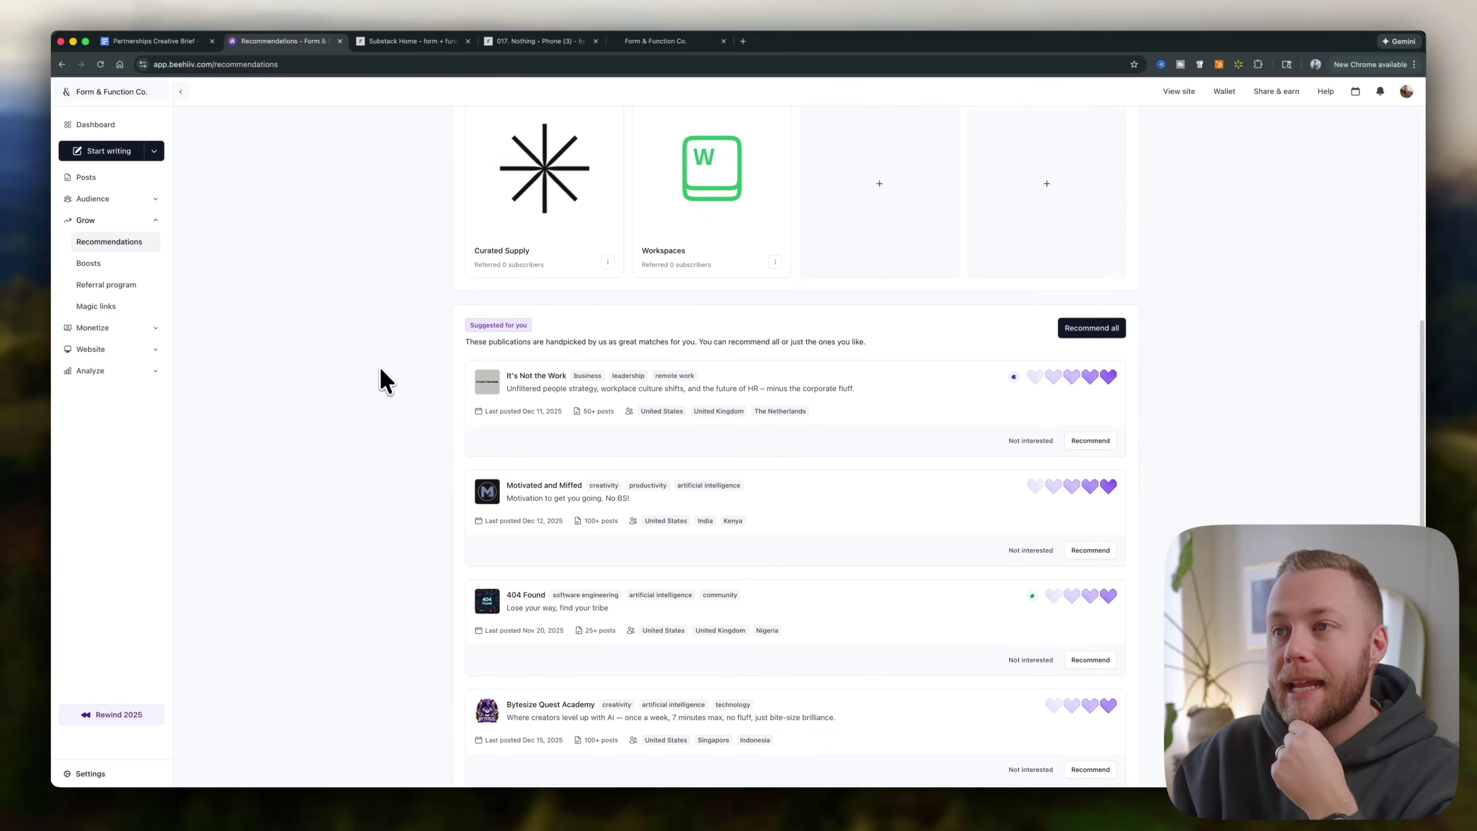
{"action": "scroll", "coordinate": [384, 378], "scroll_direction": "up", "scroll_amount": 4}
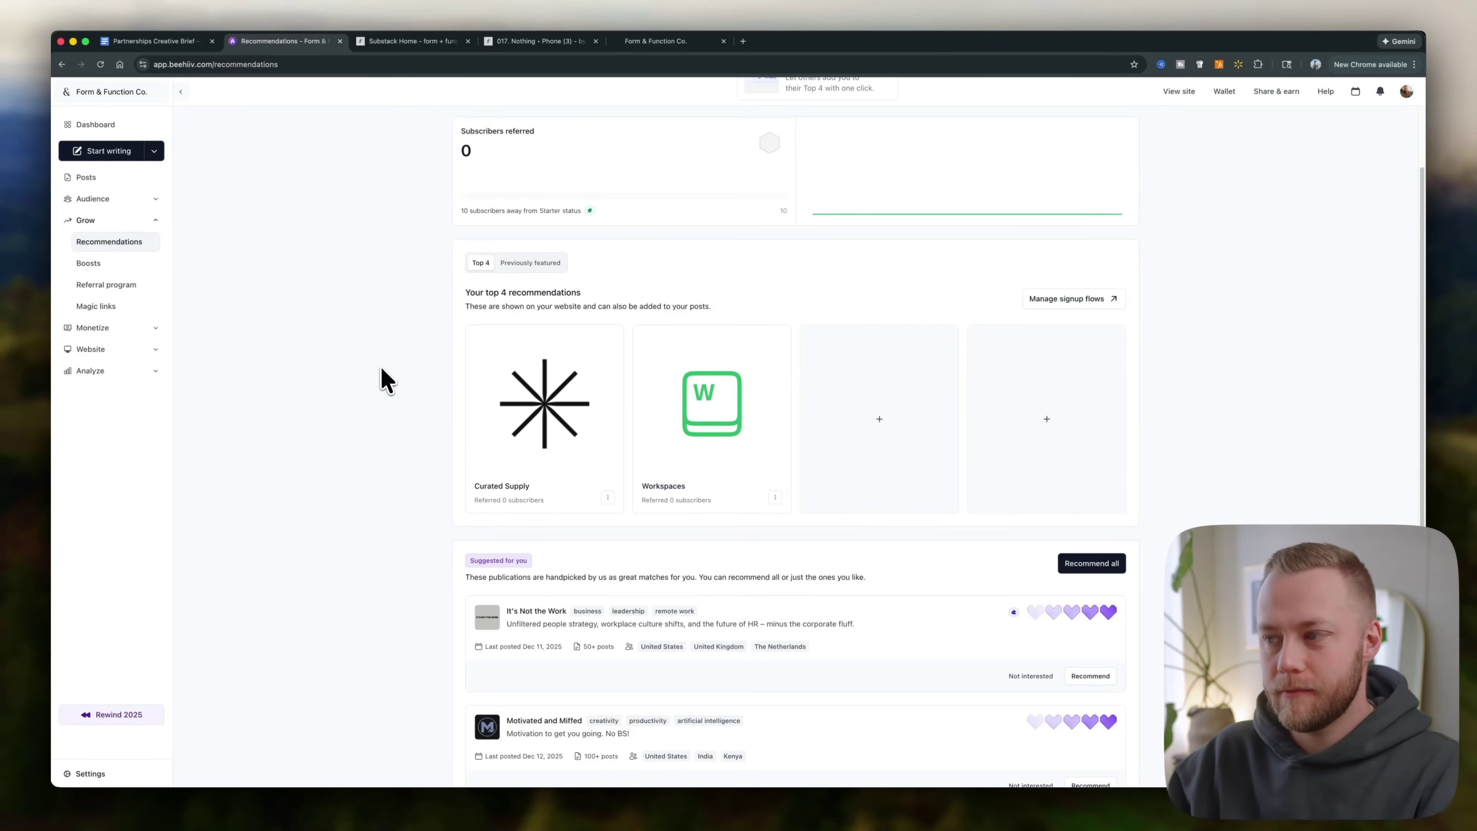
{"action": "scroll", "coordinate": [405, 384], "scroll_direction": "up", "scroll_amount": 2}
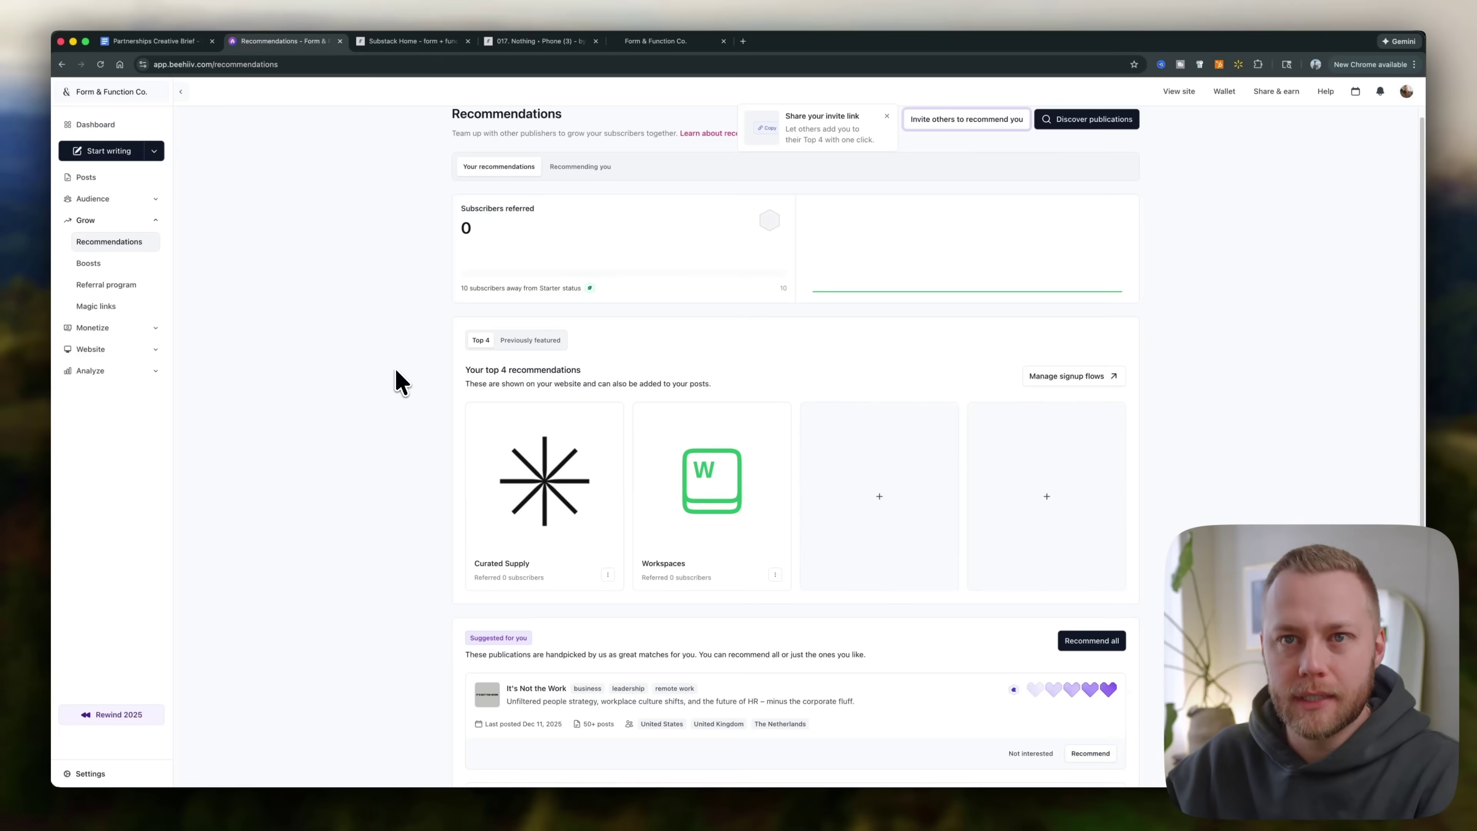
Step: Create a new Boost offer at $2.50 per acquisition, continue to Step 2, and check the country list
{"action": "left_click", "coordinate": [108, 264]}
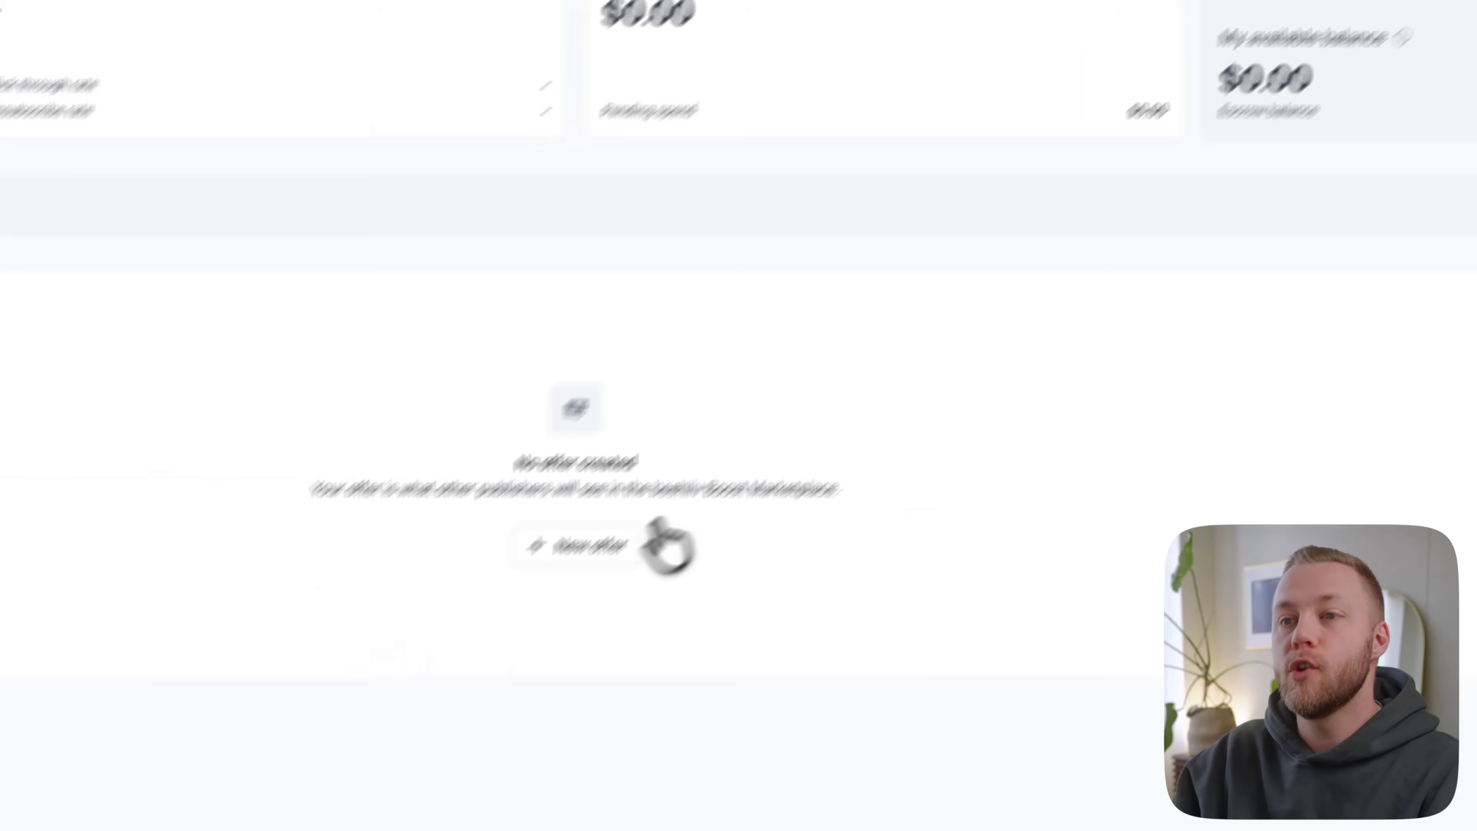
{"action": "left_click", "coordinate": [657, 538]}
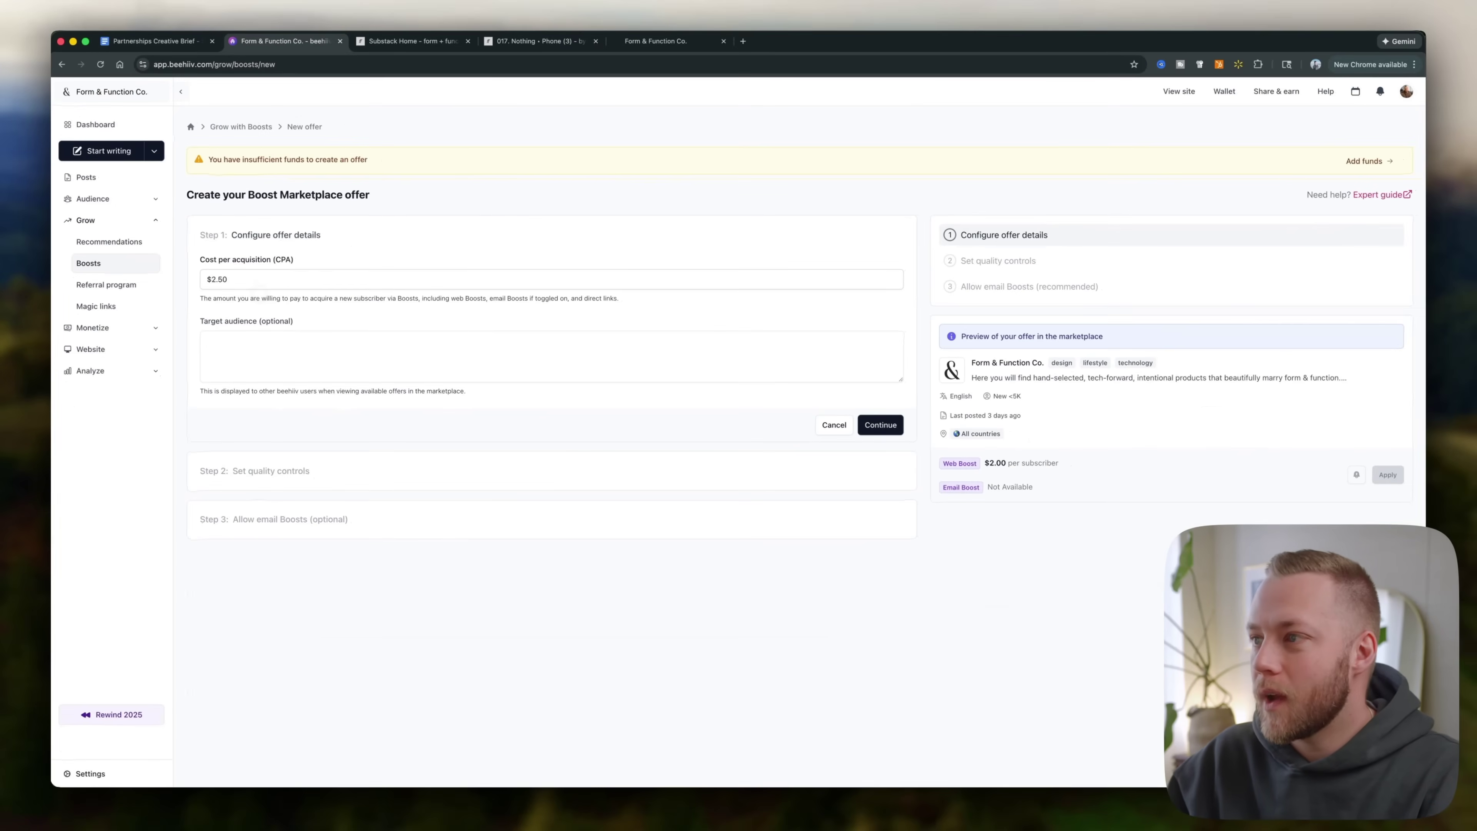
{"action": "left_click", "coordinate": [881, 424]}
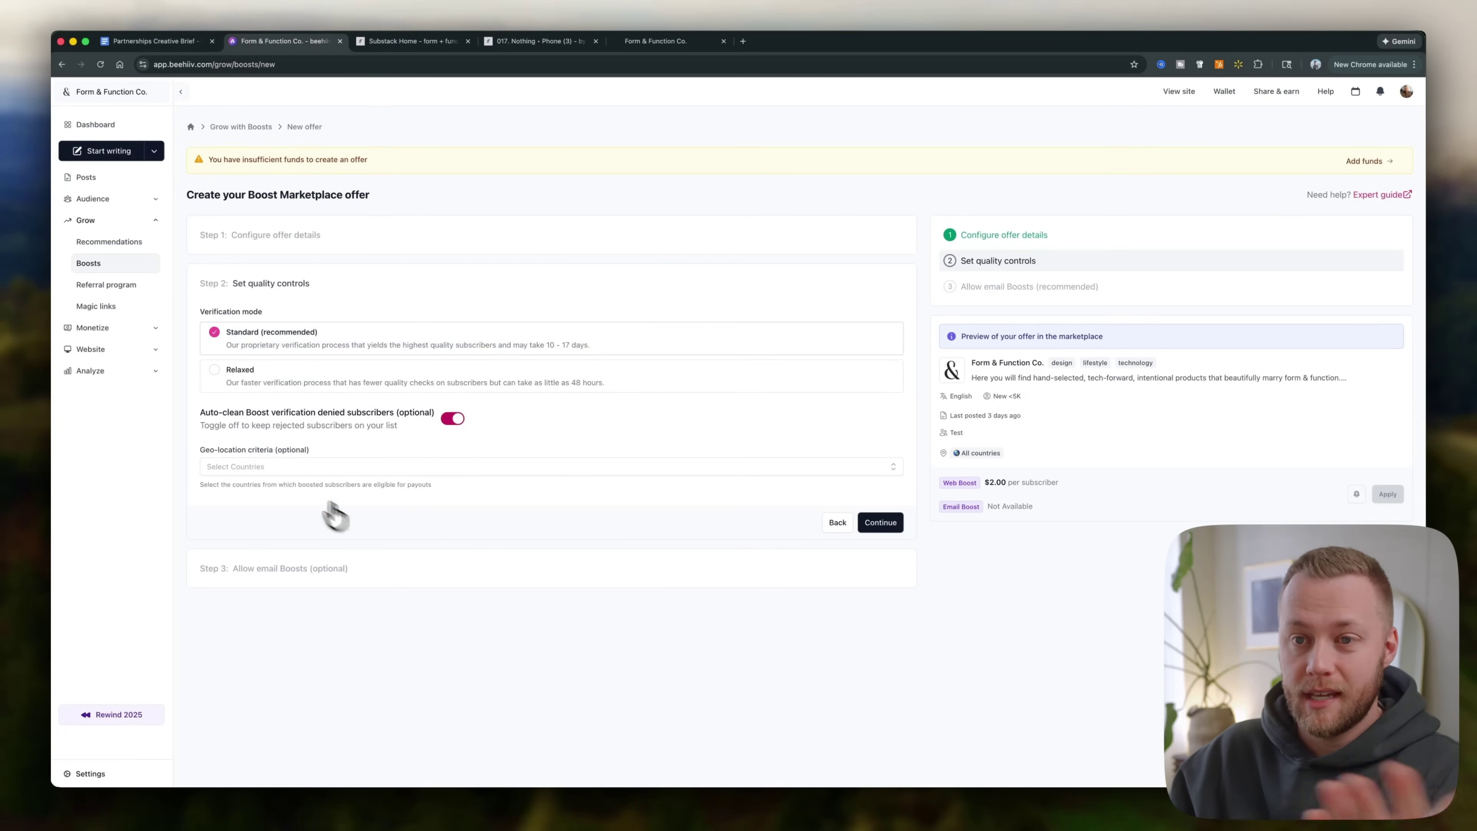
{"action": "left_click", "coordinate": [325, 468]}
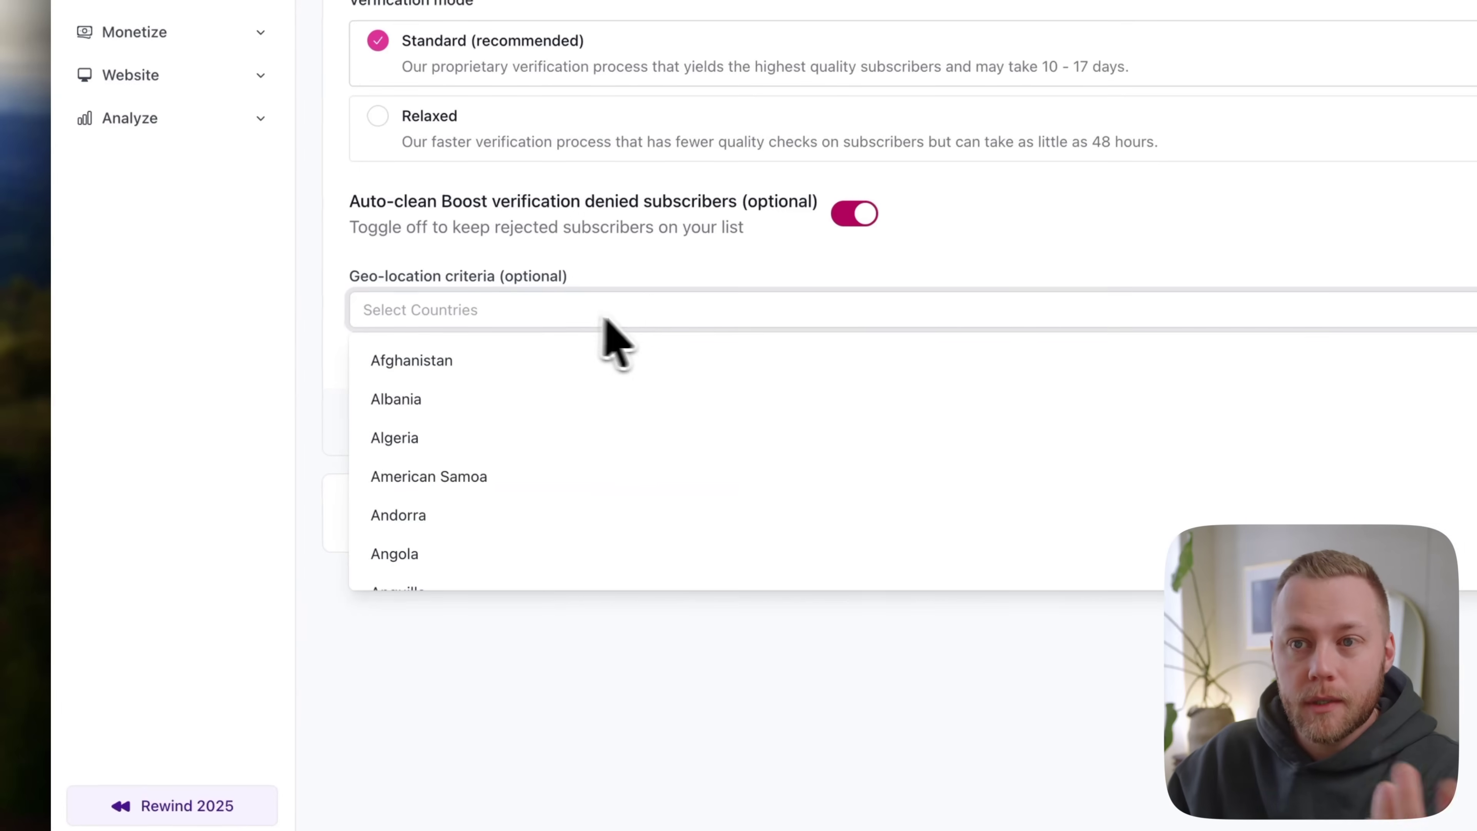
{"action": "left_click", "coordinate": [663, 280]}
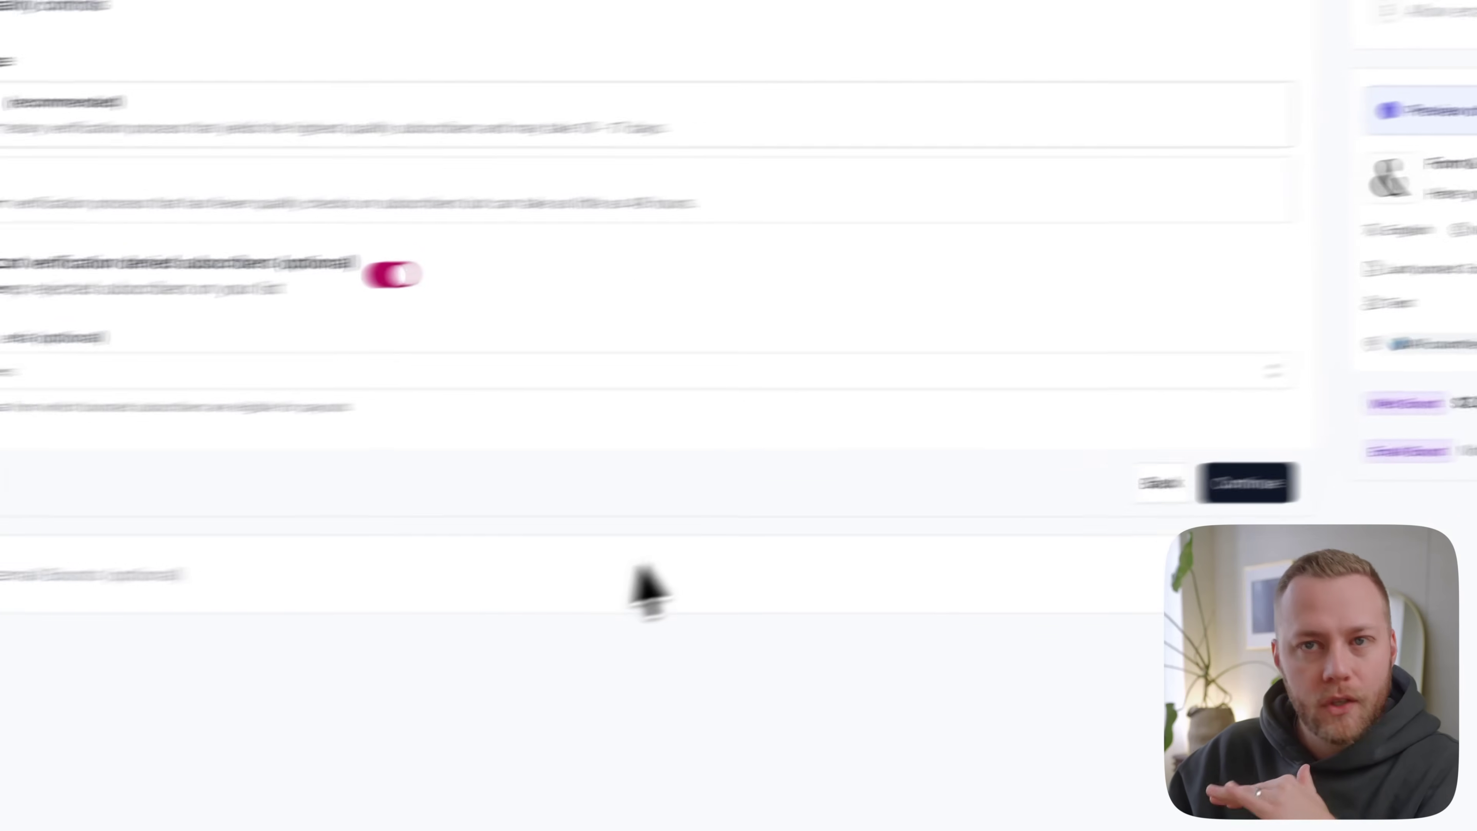
Step: View the Referral program overview, then the Magic links page
{"action": "left_click", "coordinate": [148, 221]}
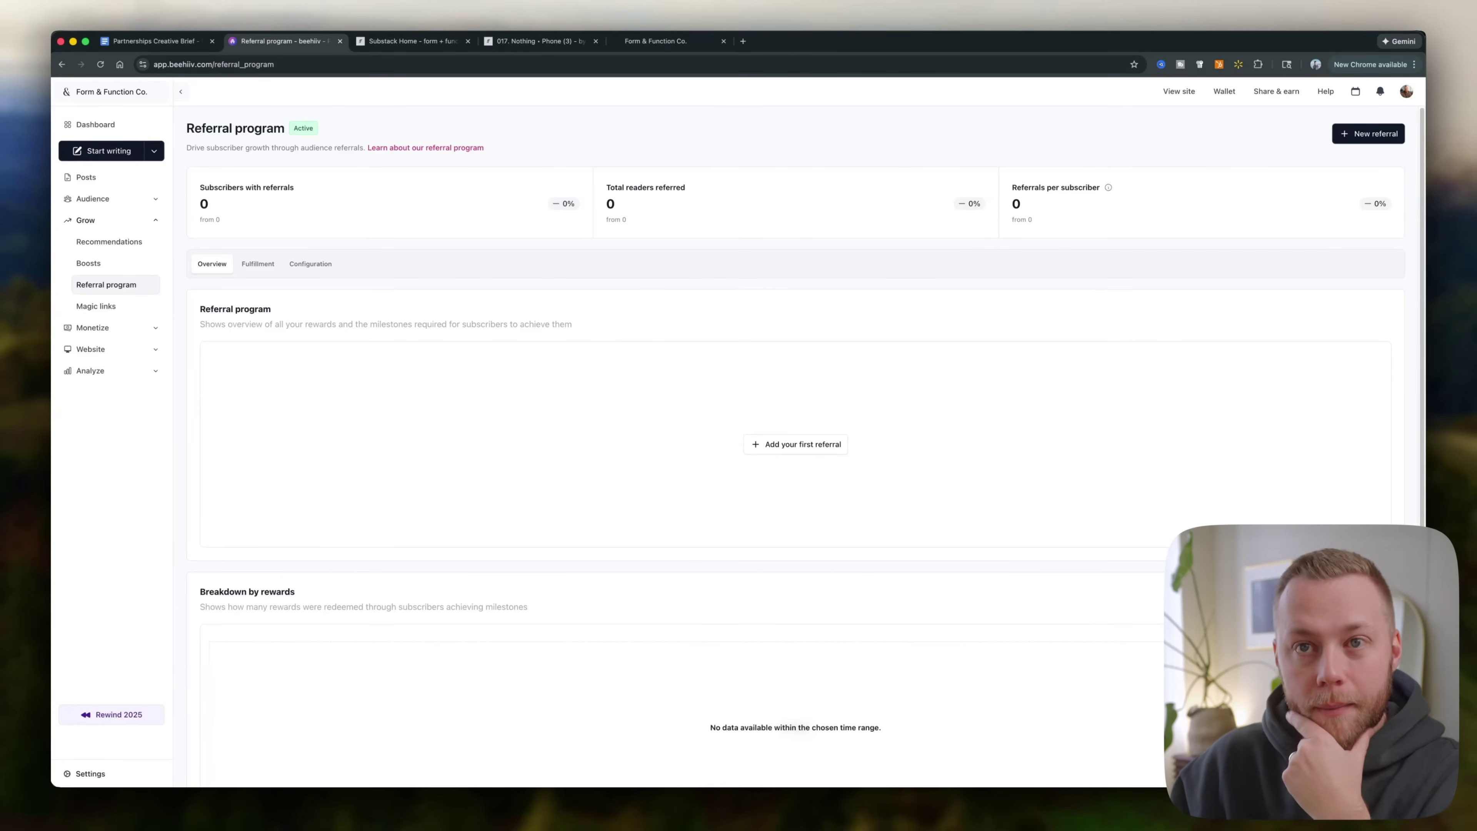
{"action": "left_click", "coordinate": [95, 306]}
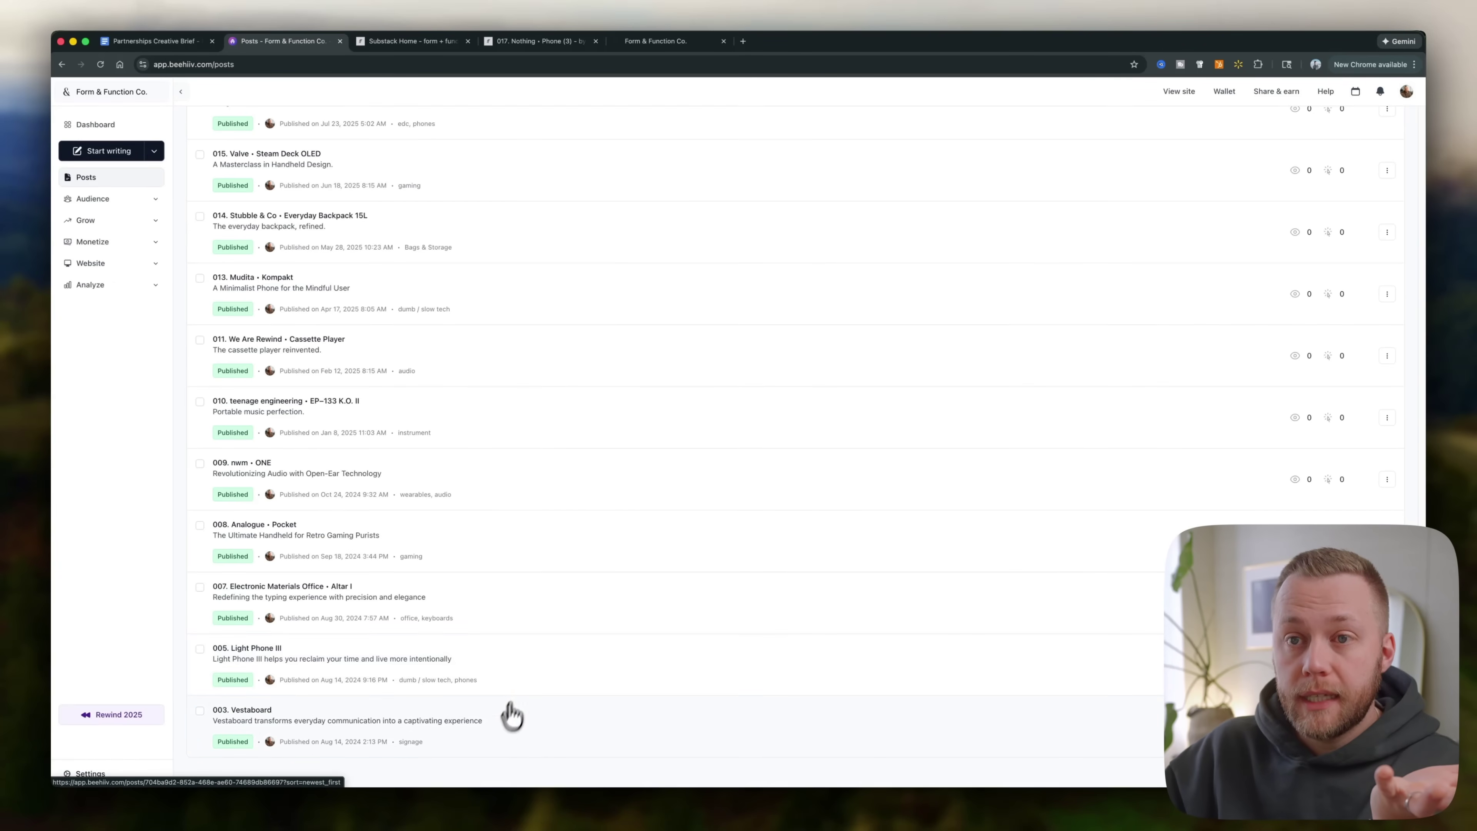
Step: Open the imported '010. teenage engineering • EP–133 K.O. II' post and scroll through its sections
{"action": "left_click", "coordinate": [493, 423]}
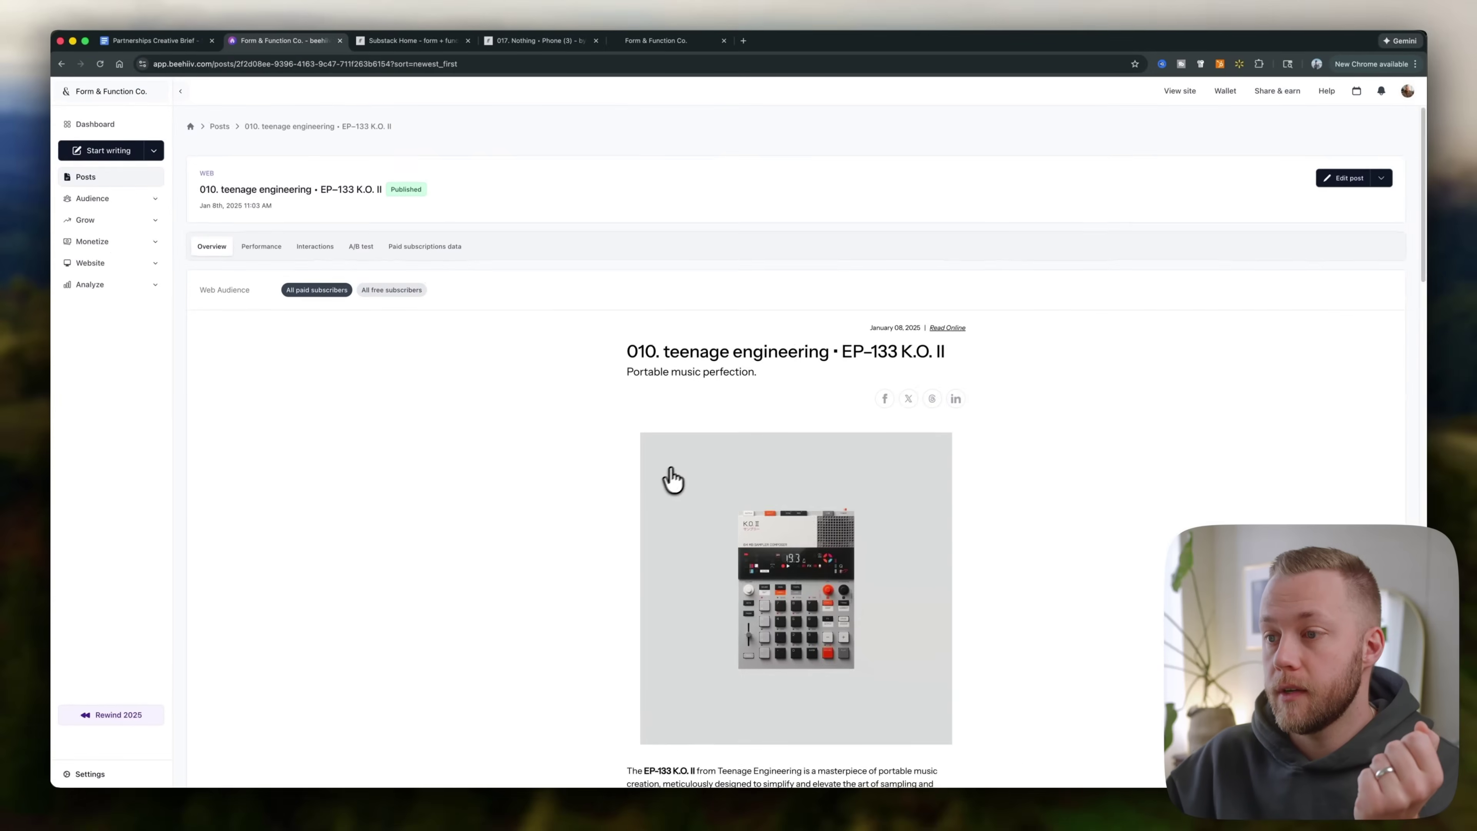
{"action": "scroll", "coordinate": [680, 477], "scroll_direction": "down", "scroll_amount": 20}
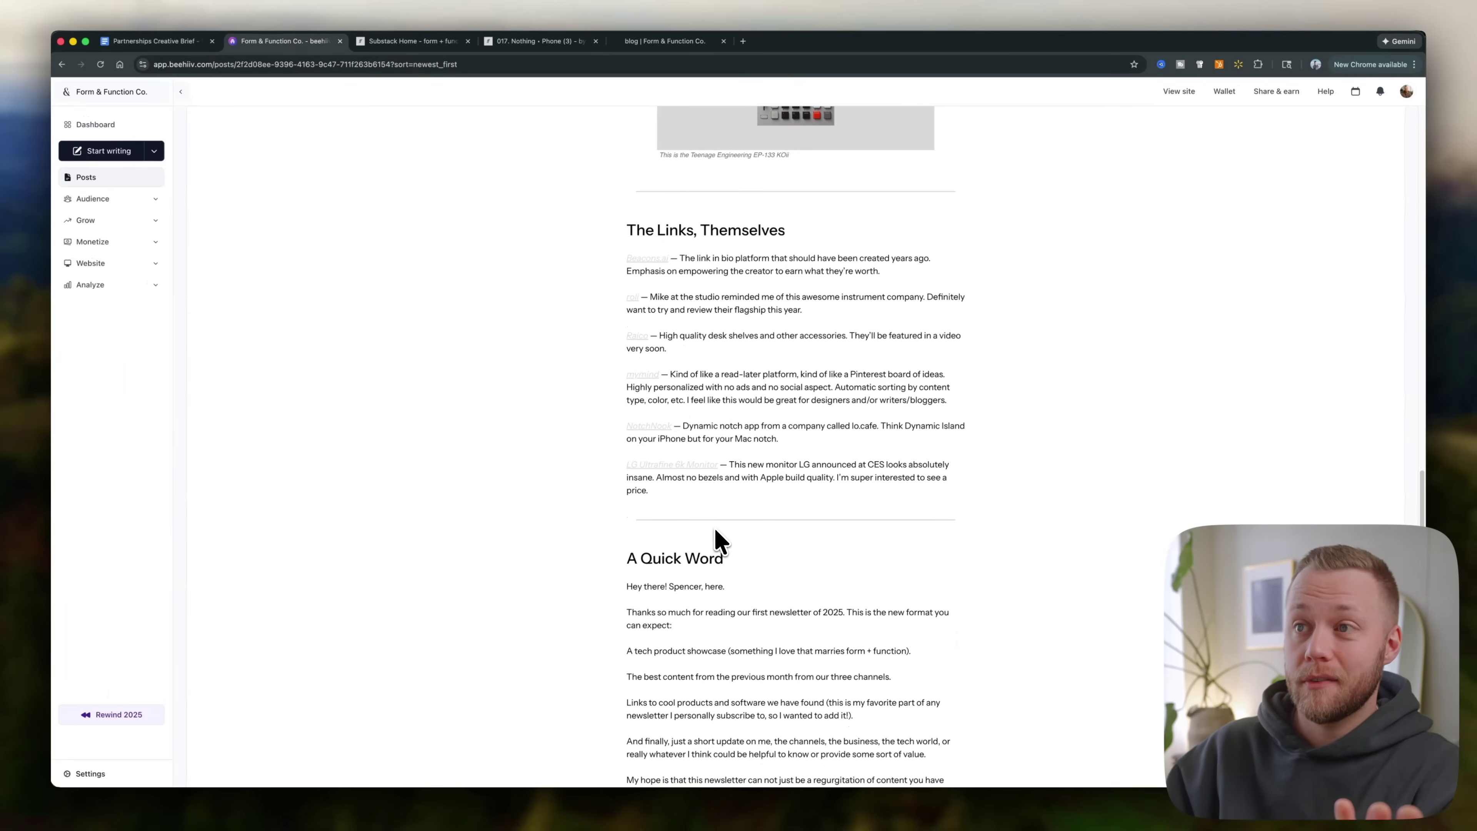
{"action": "scroll", "coordinate": [750, 489], "scroll_direction": "down", "scroll_amount": 10}
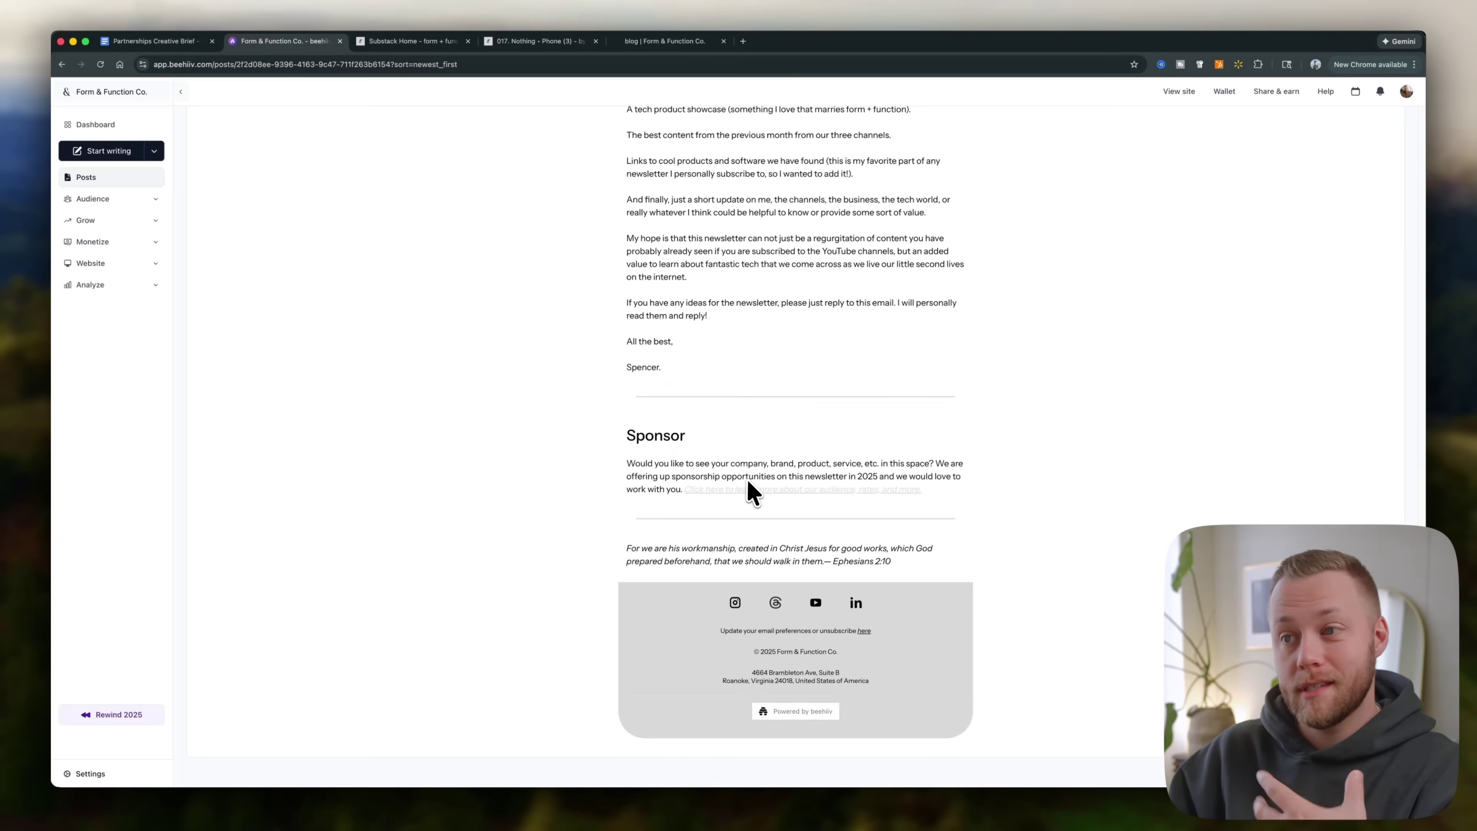
{"action": "scroll", "coordinate": [749, 483], "scroll_direction": "up", "scroll_amount": 20}
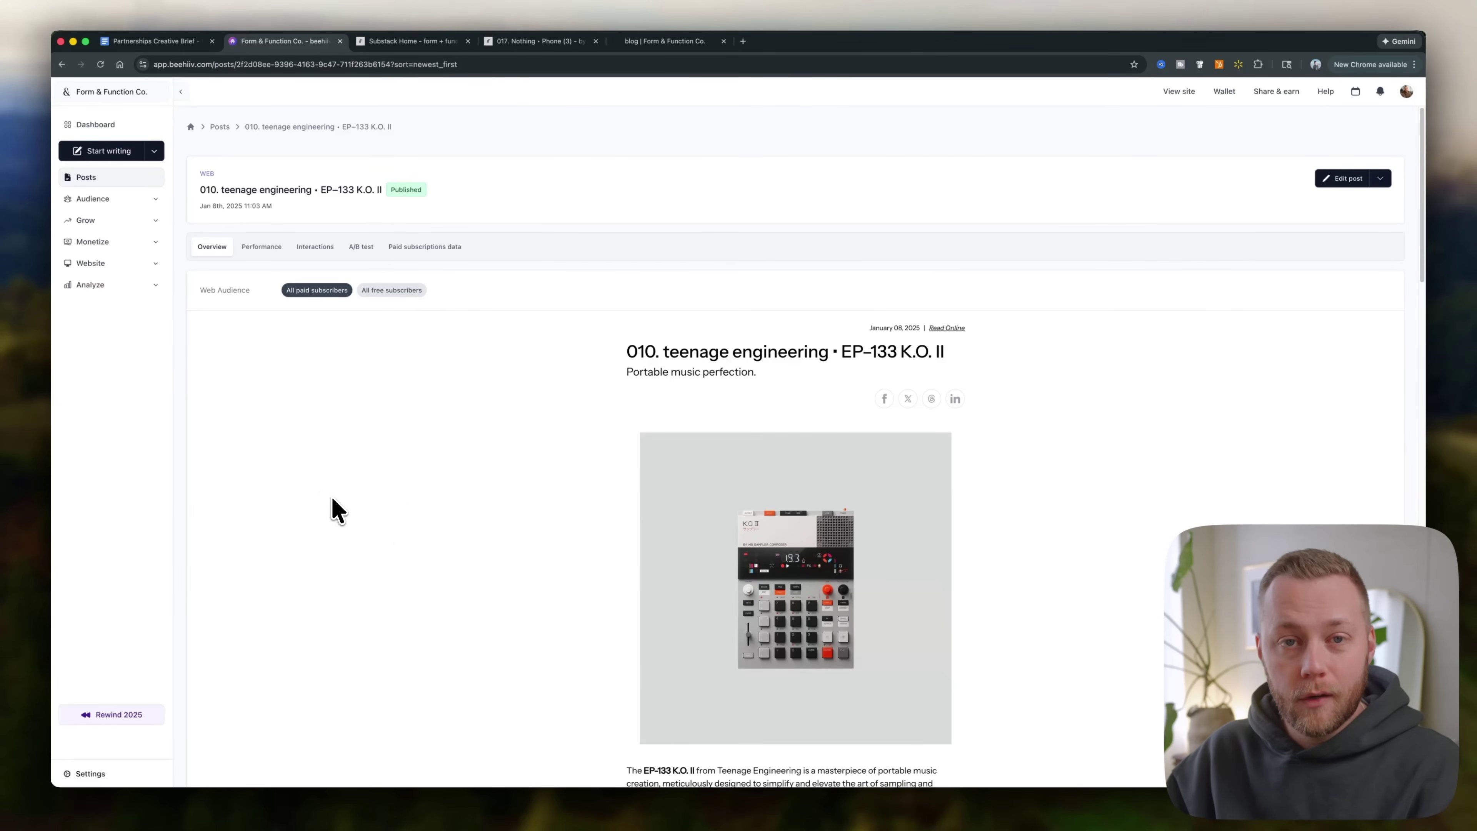
{"action": "scroll", "coordinate": [379, 524], "scroll_direction": "down", "scroll_amount": 8}
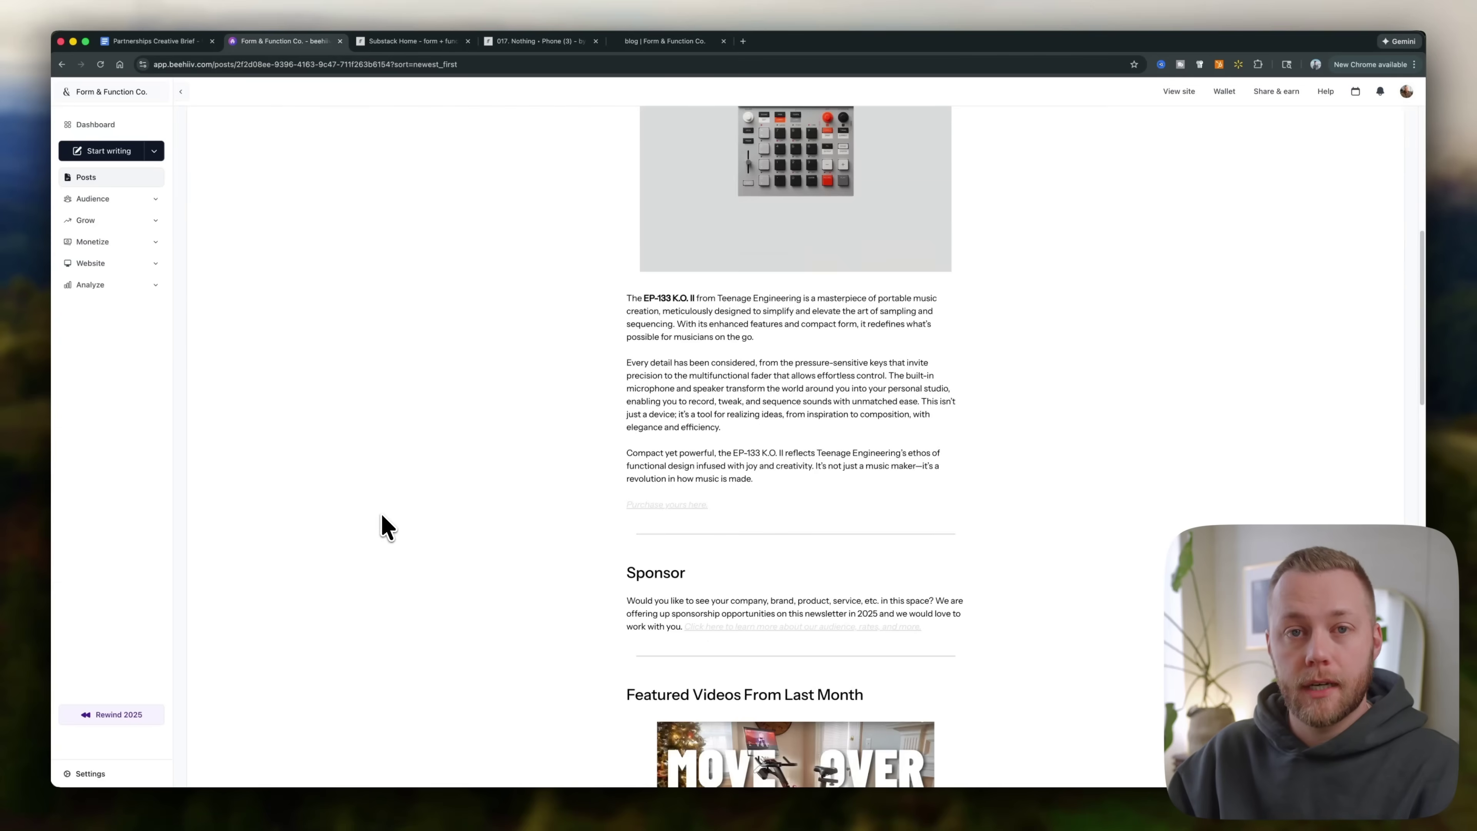
{"action": "scroll", "coordinate": [407, 518], "scroll_direction": "up", "scroll_amount": 8}
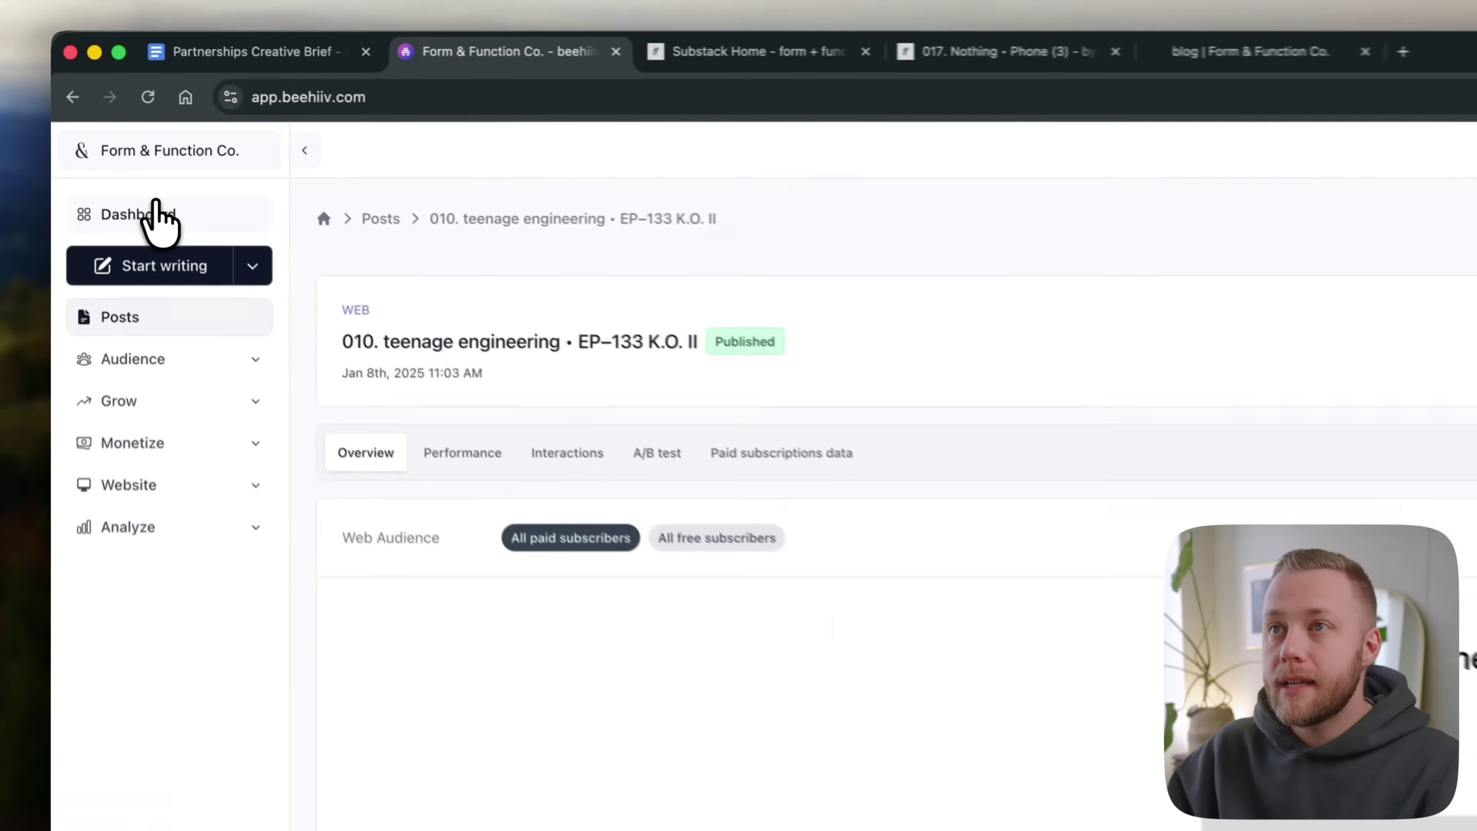
Step: Return to the Dashboard, then switch to the live Form & Function blog and scroll it
{"action": "left_click", "coordinate": [99, 125]}
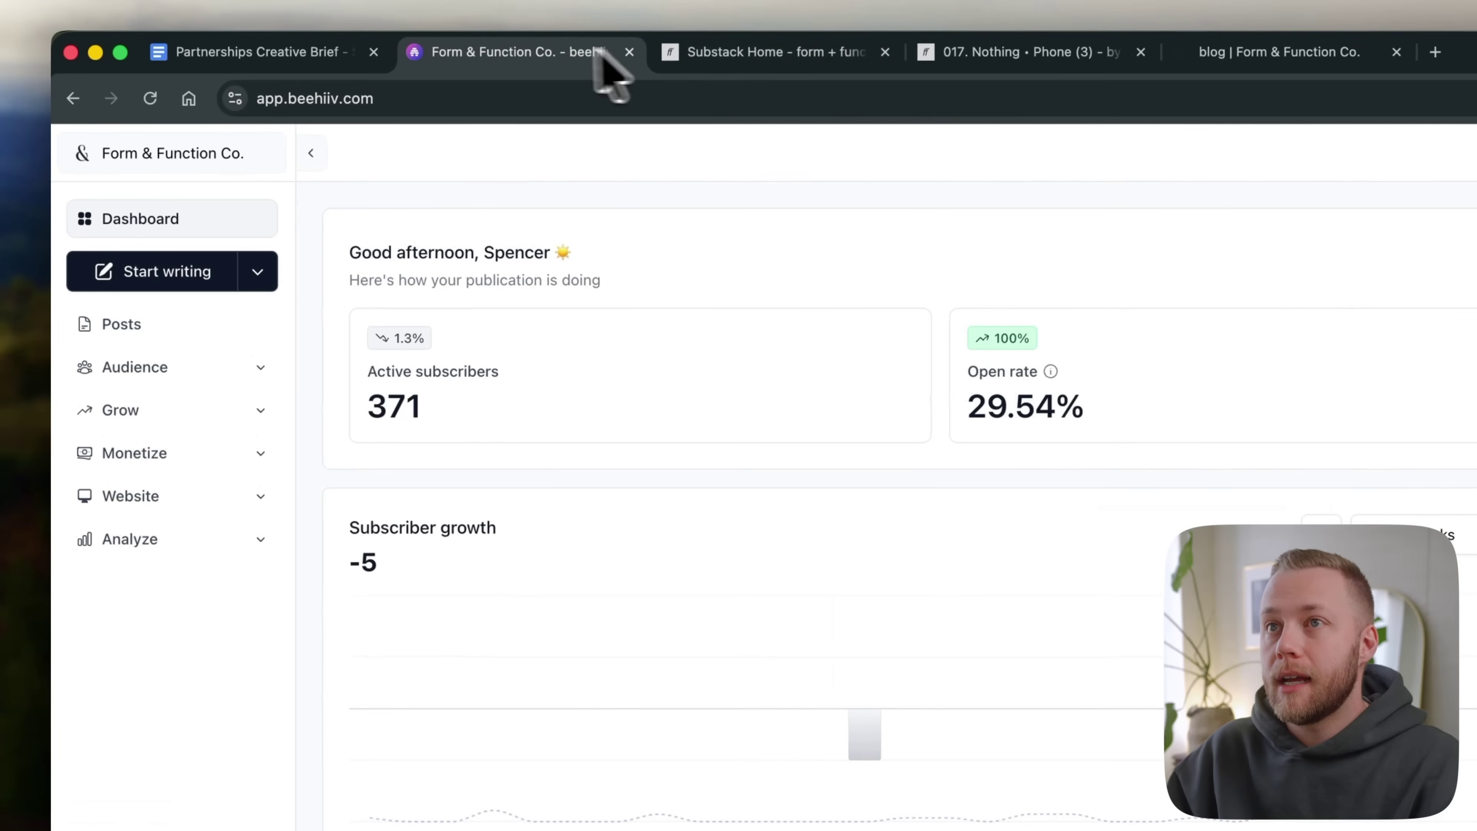
{"action": "left_click", "coordinate": [889, 52]}
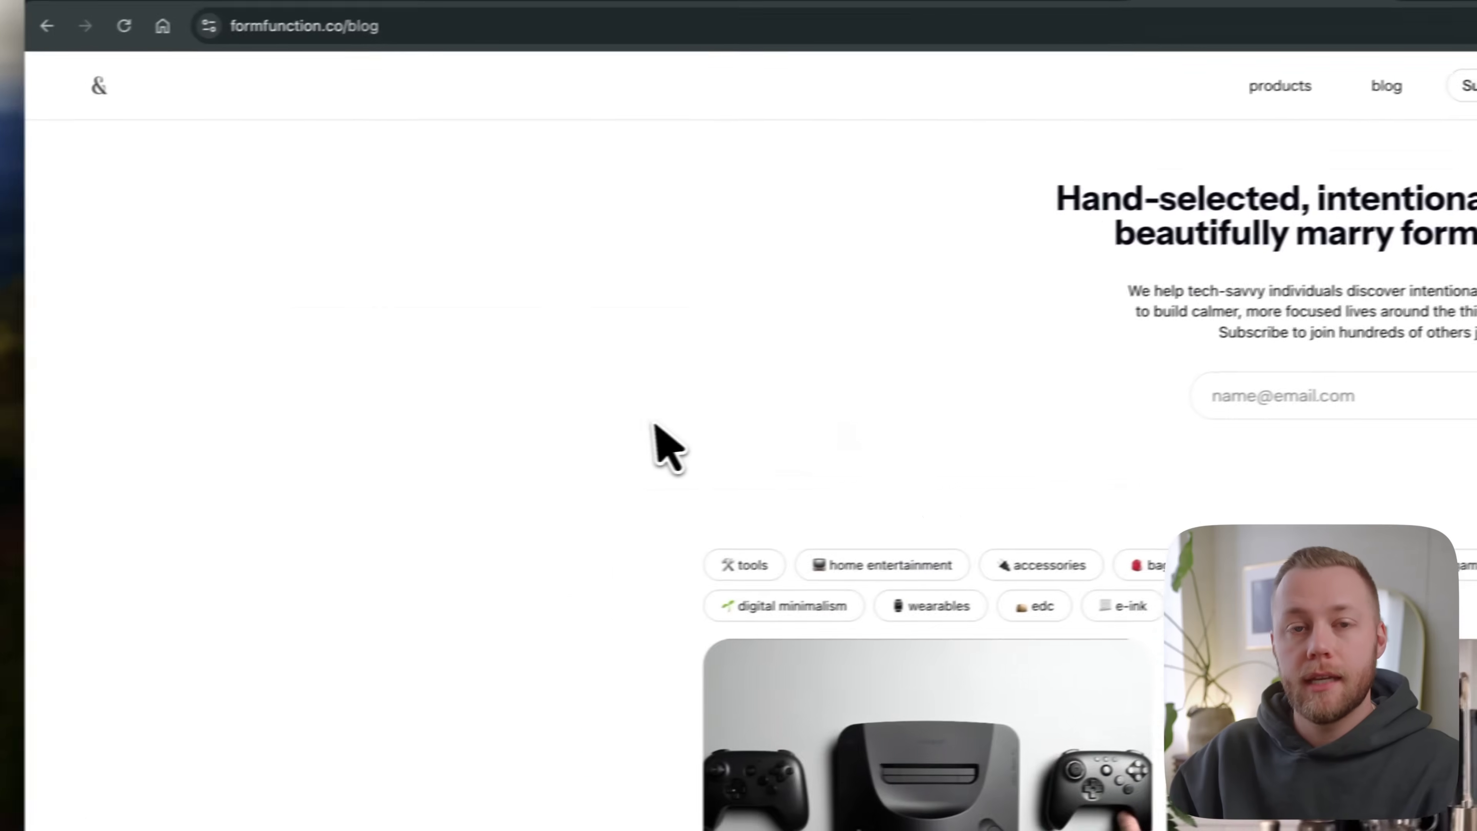
{"action": "scroll", "coordinate": [672, 445], "scroll_direction": "down", "scroll_amount": 5}
{"action": "scroll", "coordinate": [651, 477], "scroll_direction": "down", "scroll_amount": 5}
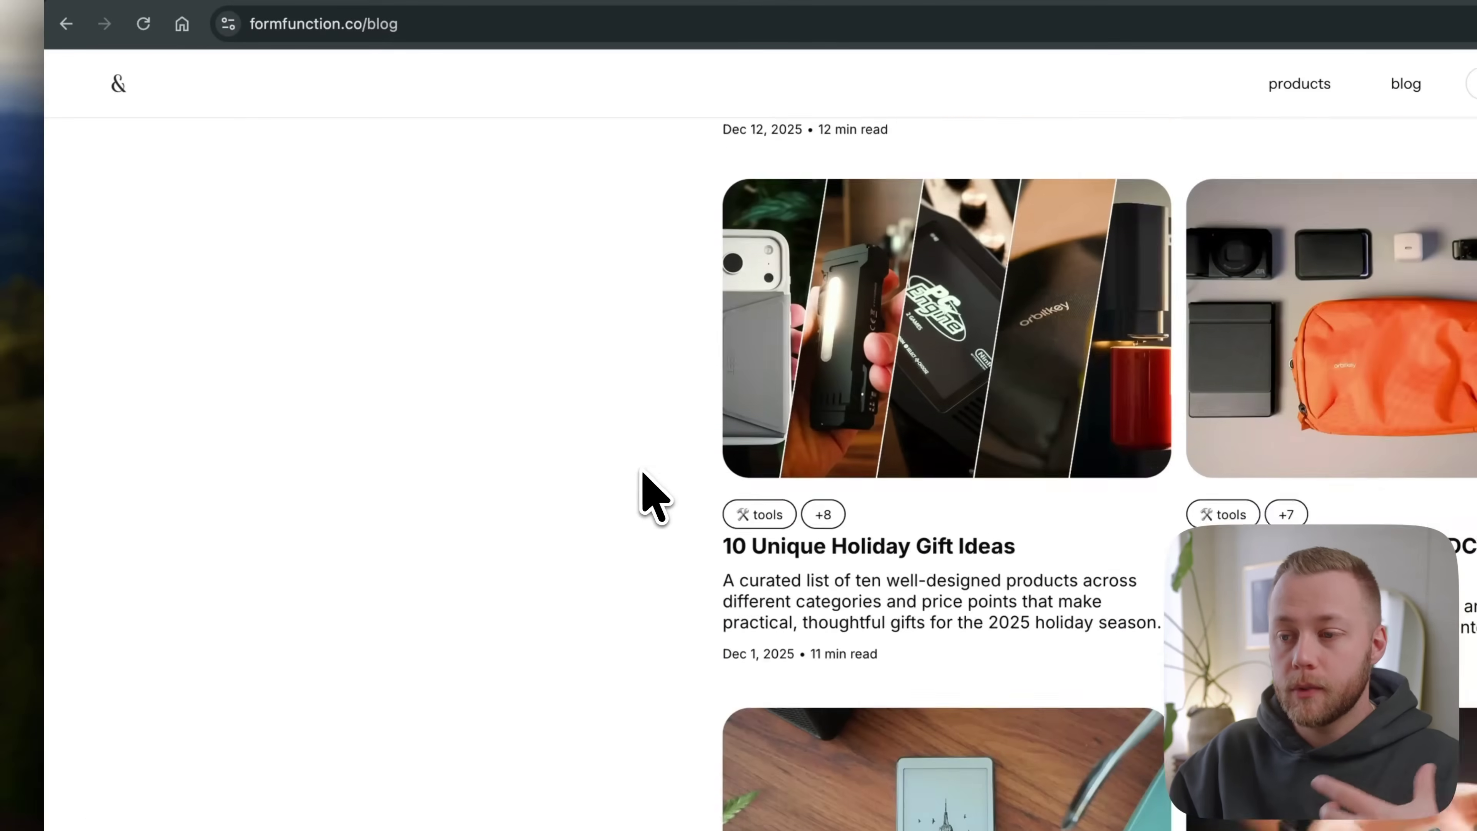
{"action": "scroll", "coordinate": [644, 494], "scroll_direction": "up", "scroll_amount": 10}
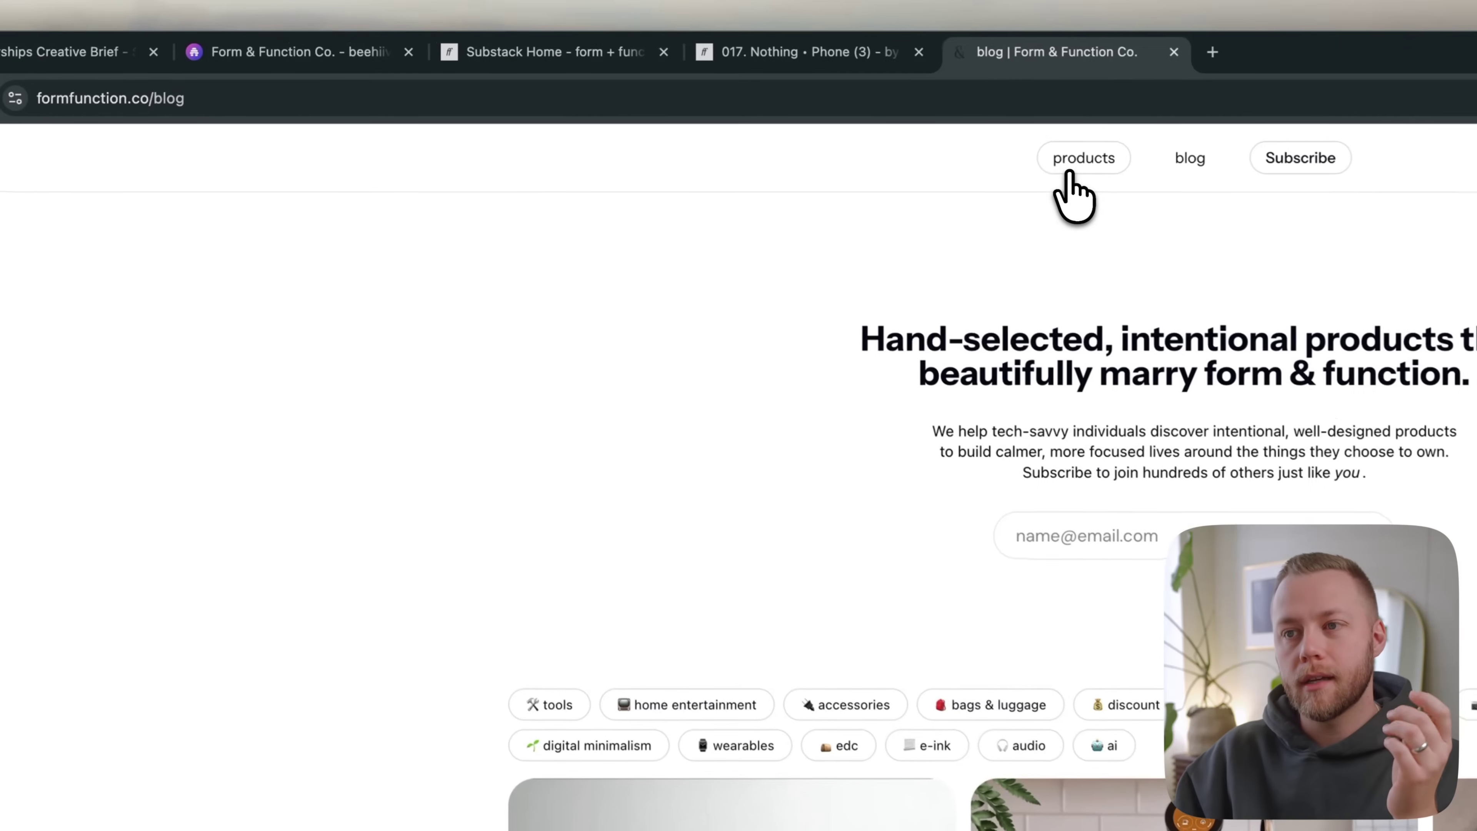
Step: Open the live site's products page and scroll its category filters and product grid
{"action": "left_click", "coordinate": [1069, 174]}
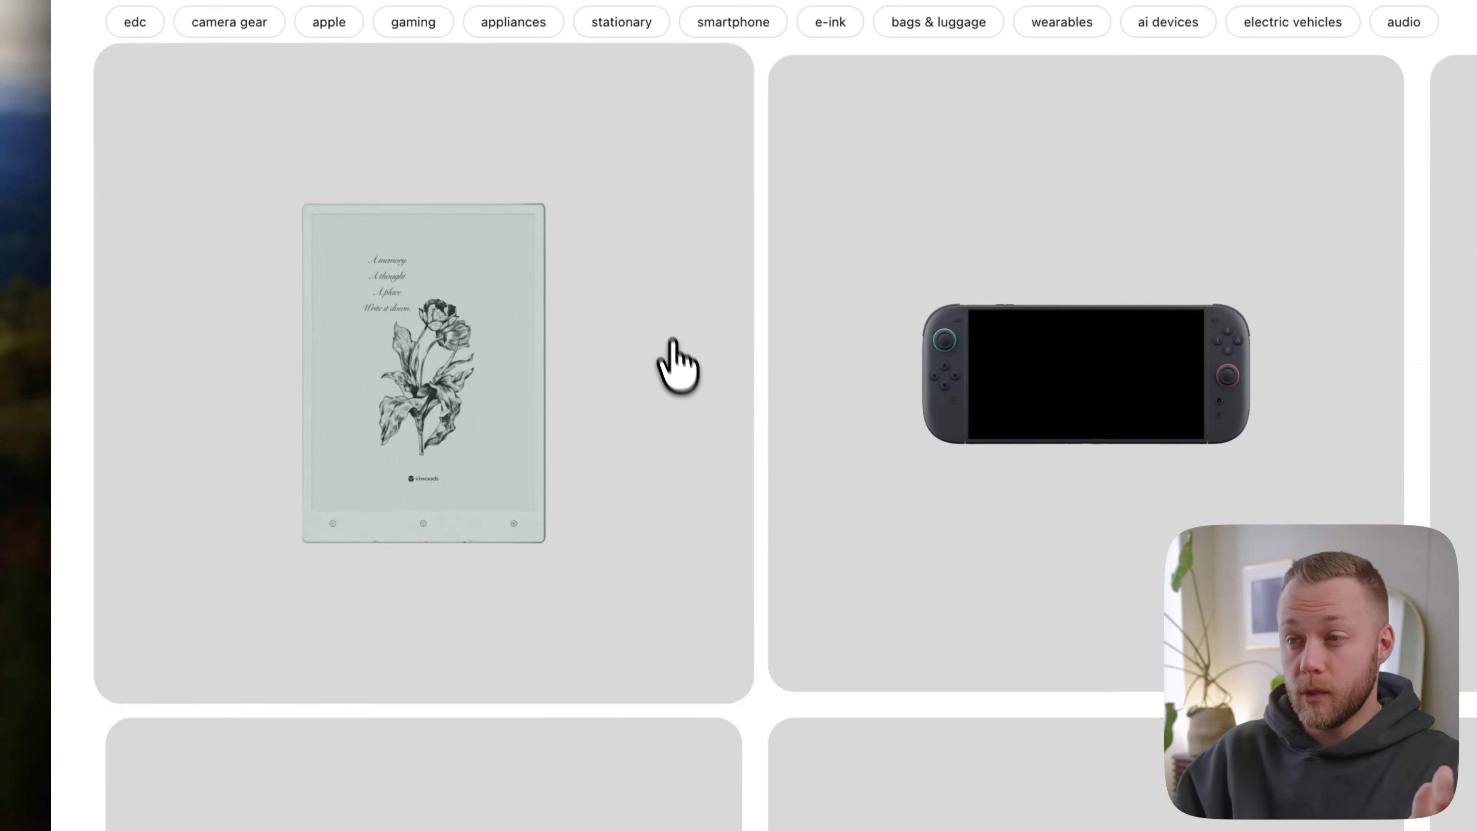
{"action": "scroll", "coordinate": [673, 343], "scroll_direction": "down", "scroll_amount": 15}
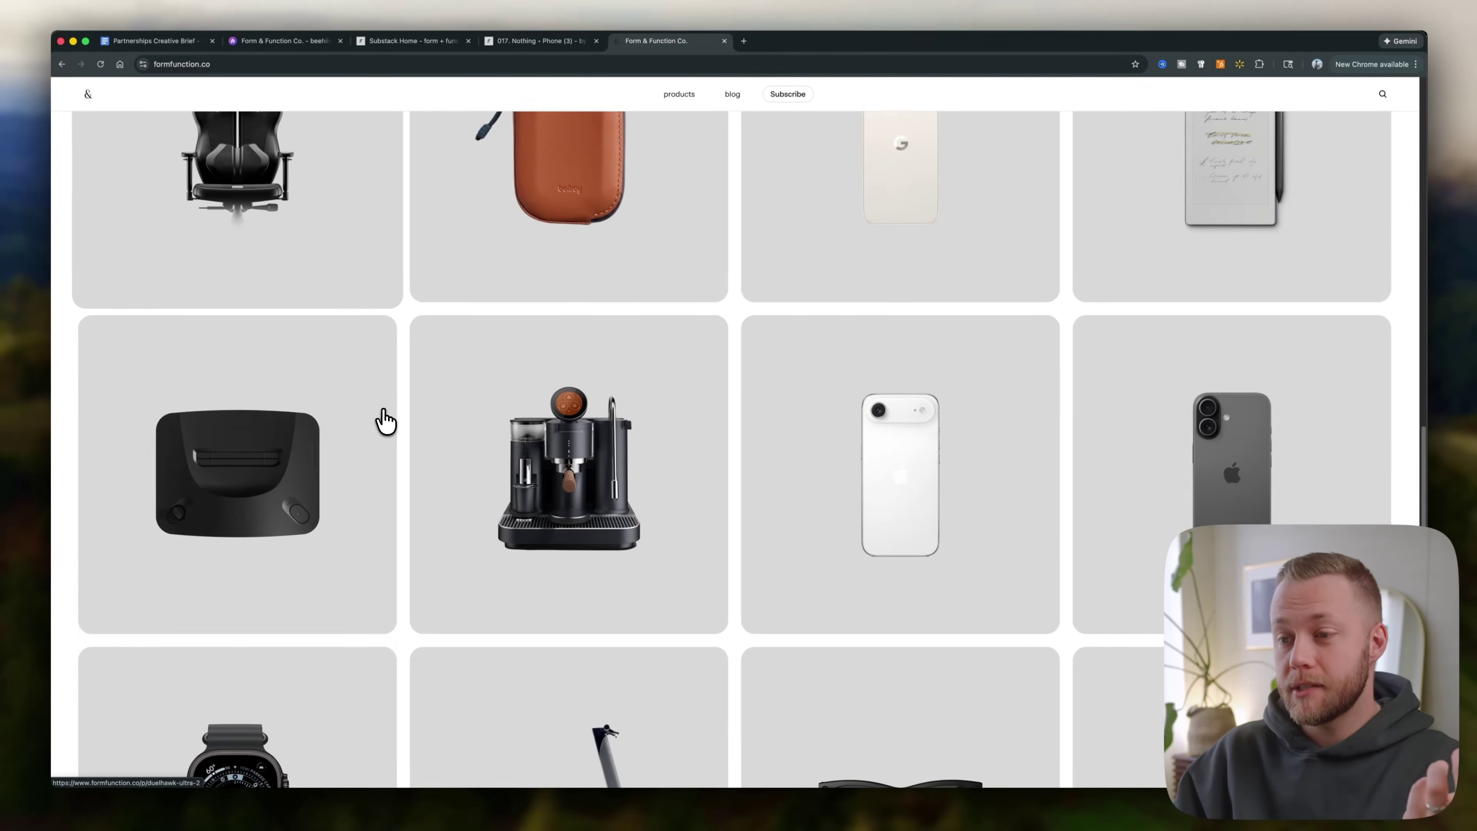
{"action": "scroll", "coordinate": [387, 413], "scroll_direction": "down", "scroll_amount": 15}
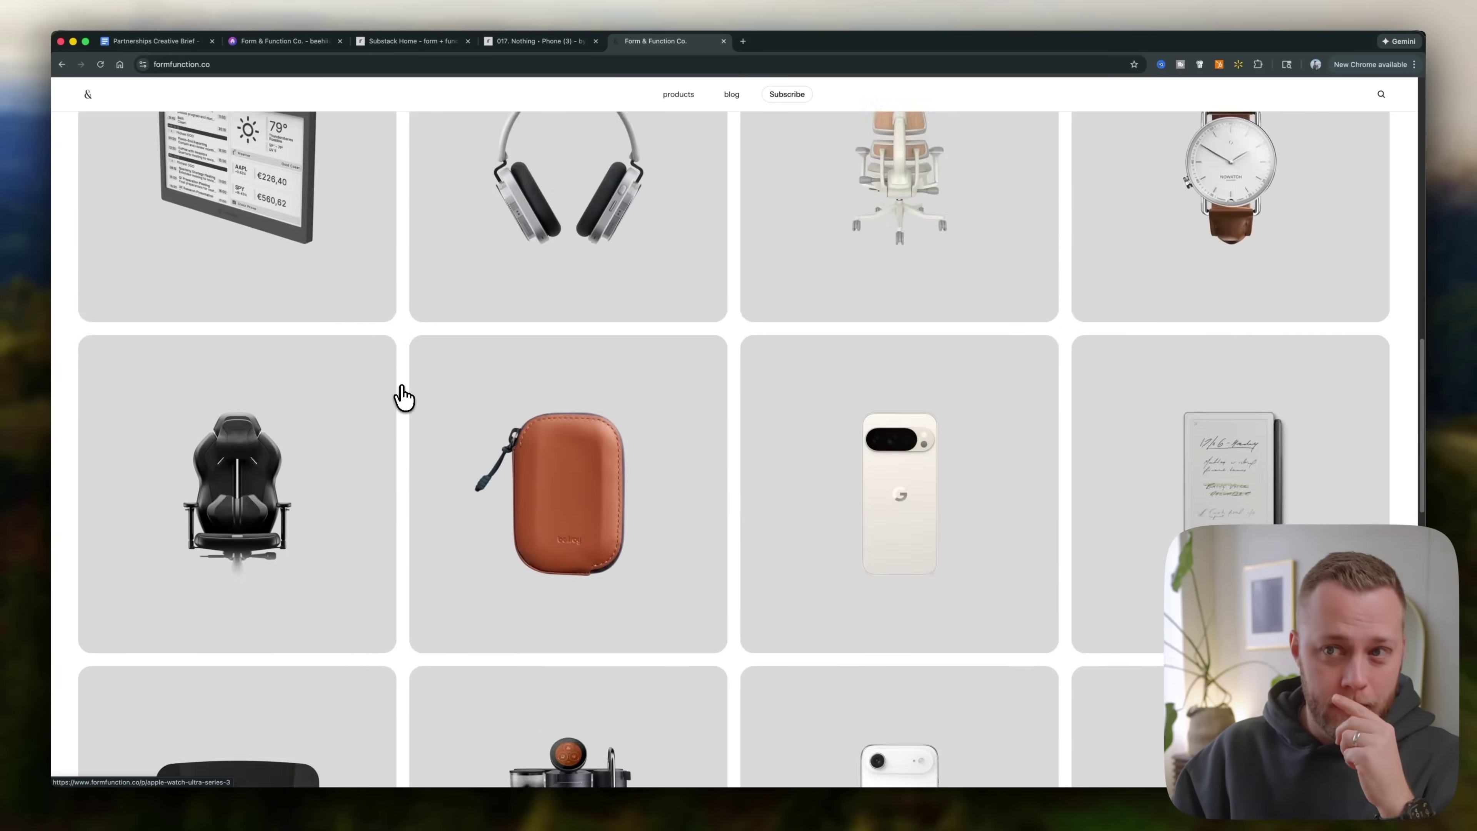
{"action": "scroll", "coordinate": [404, 388], "scroll_direction": "up", "scroll_amount": 5}
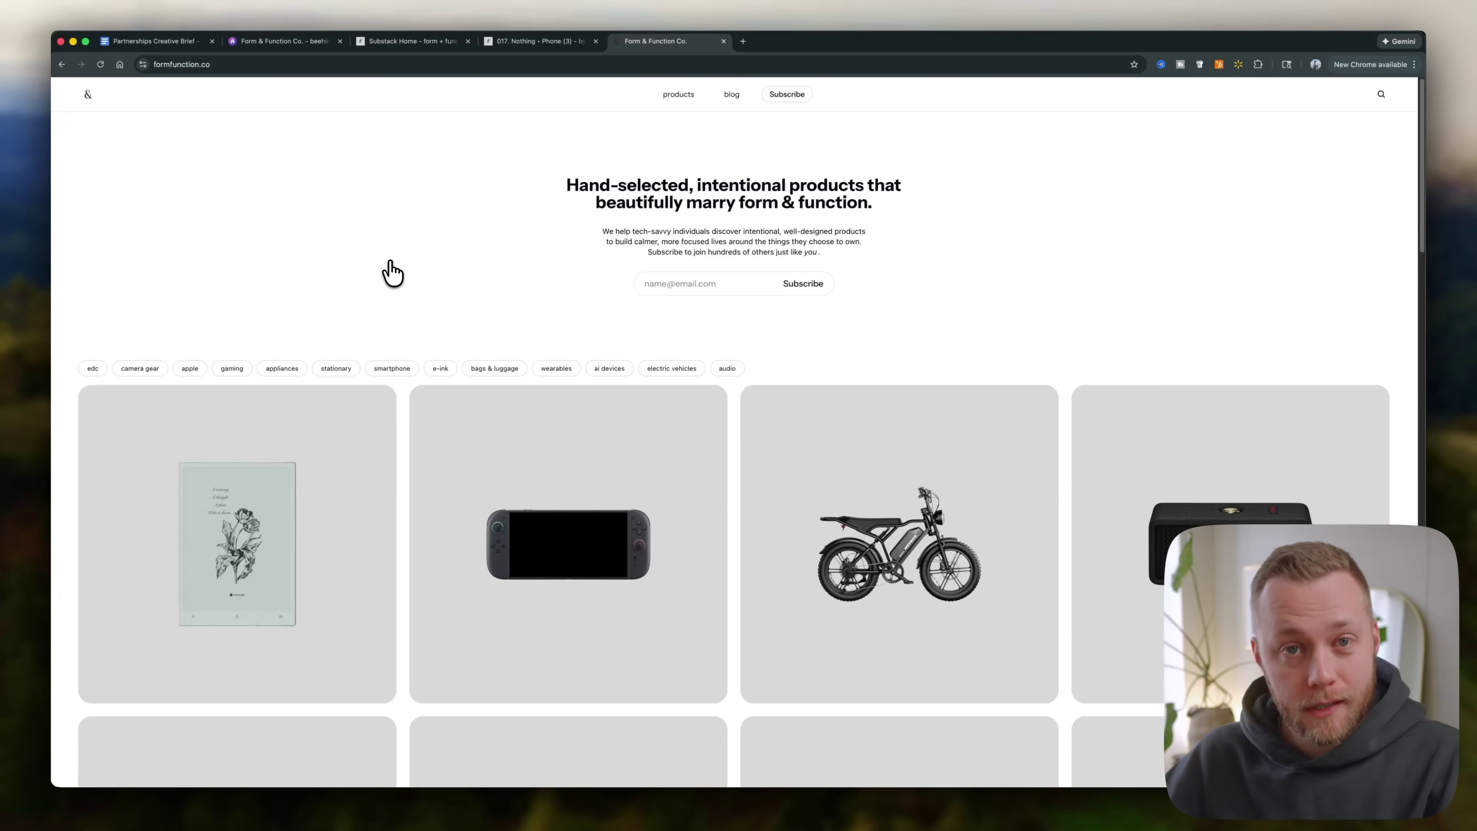
Step: Back on the beehiiv Dashboard, expand the Grow and Monetize sidebar lists and highlight 371 active subscribers
{"action": "left_click", "coordinate": [303, 41]}
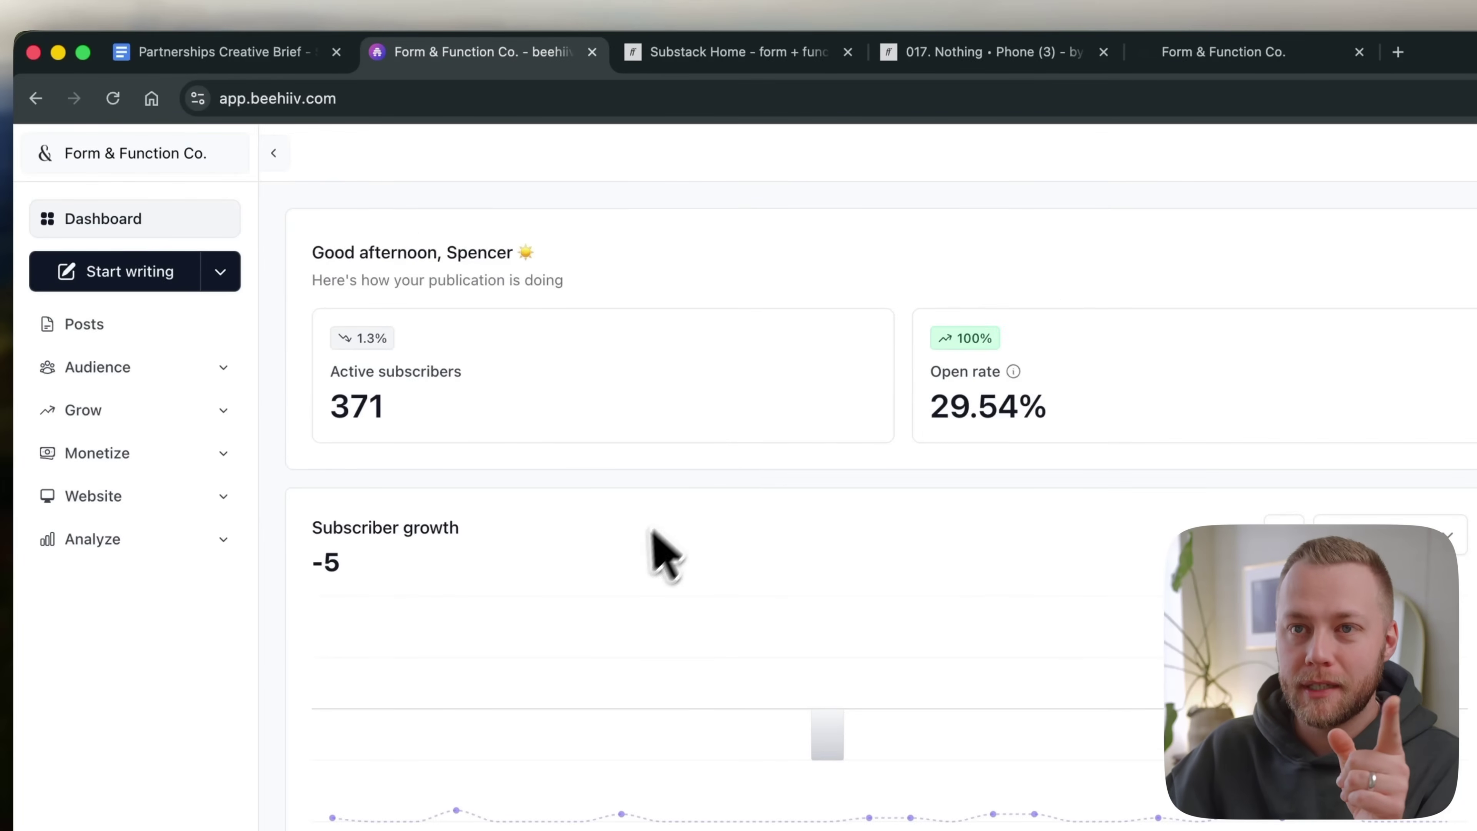
{"action": "mouse_move", "coordinate": [624, 586]}
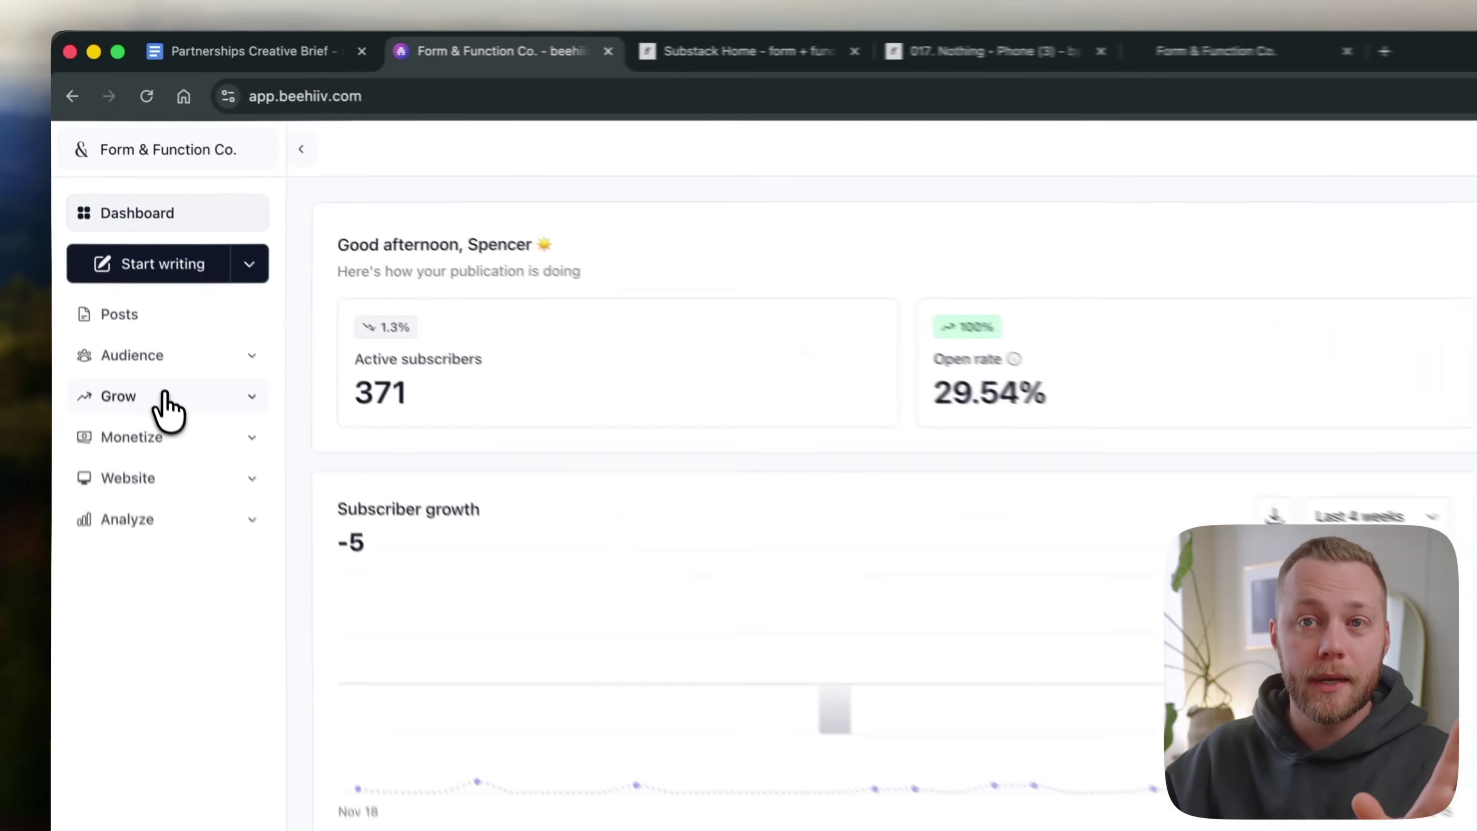
{"action": "left_click", "coordinate": [107, 221]}
{"action": "left_click", "coordinate": [201, 406]}
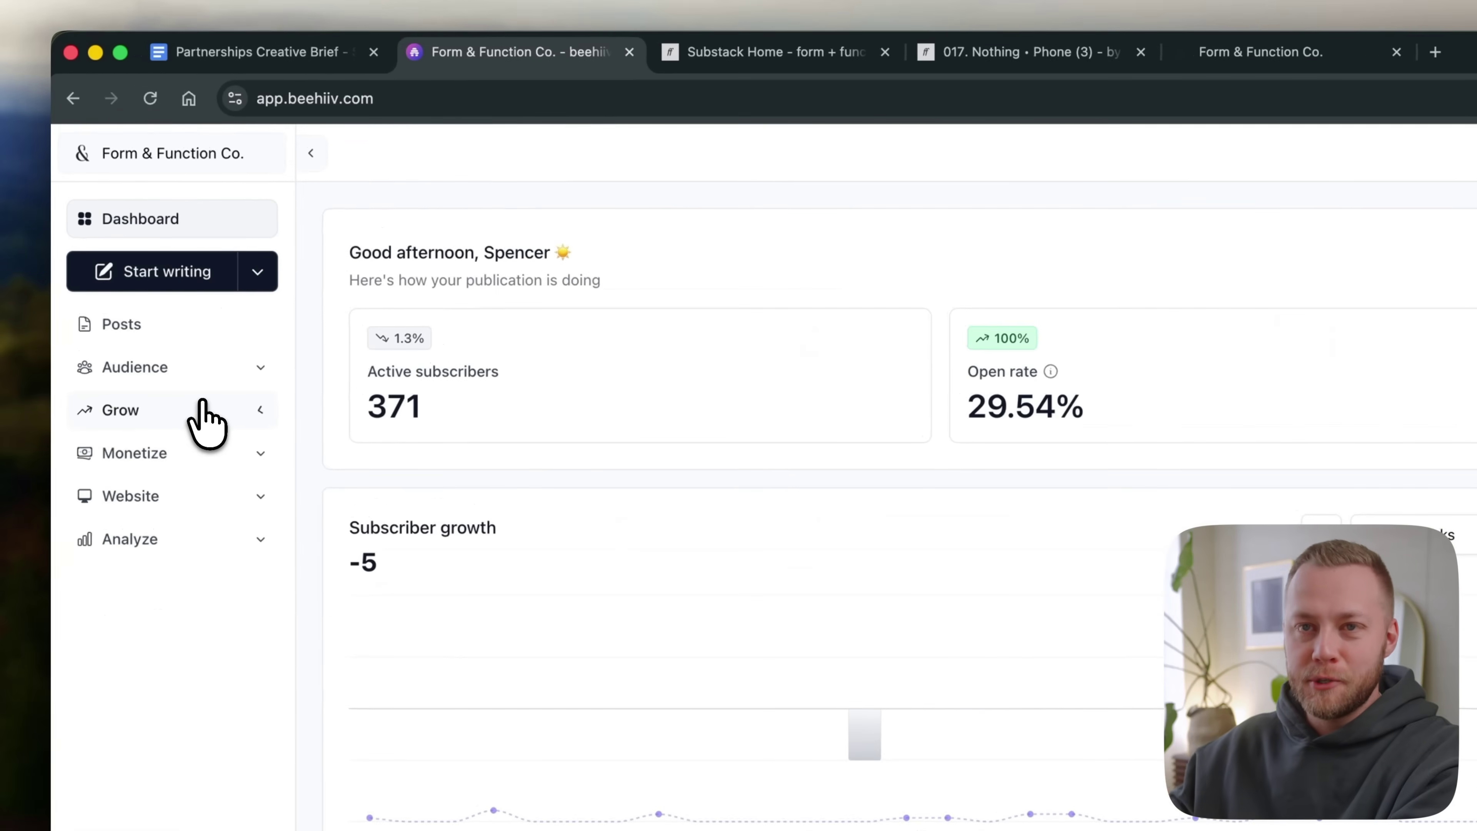
{"action": "left_click", "coordinate": [194, 448]}
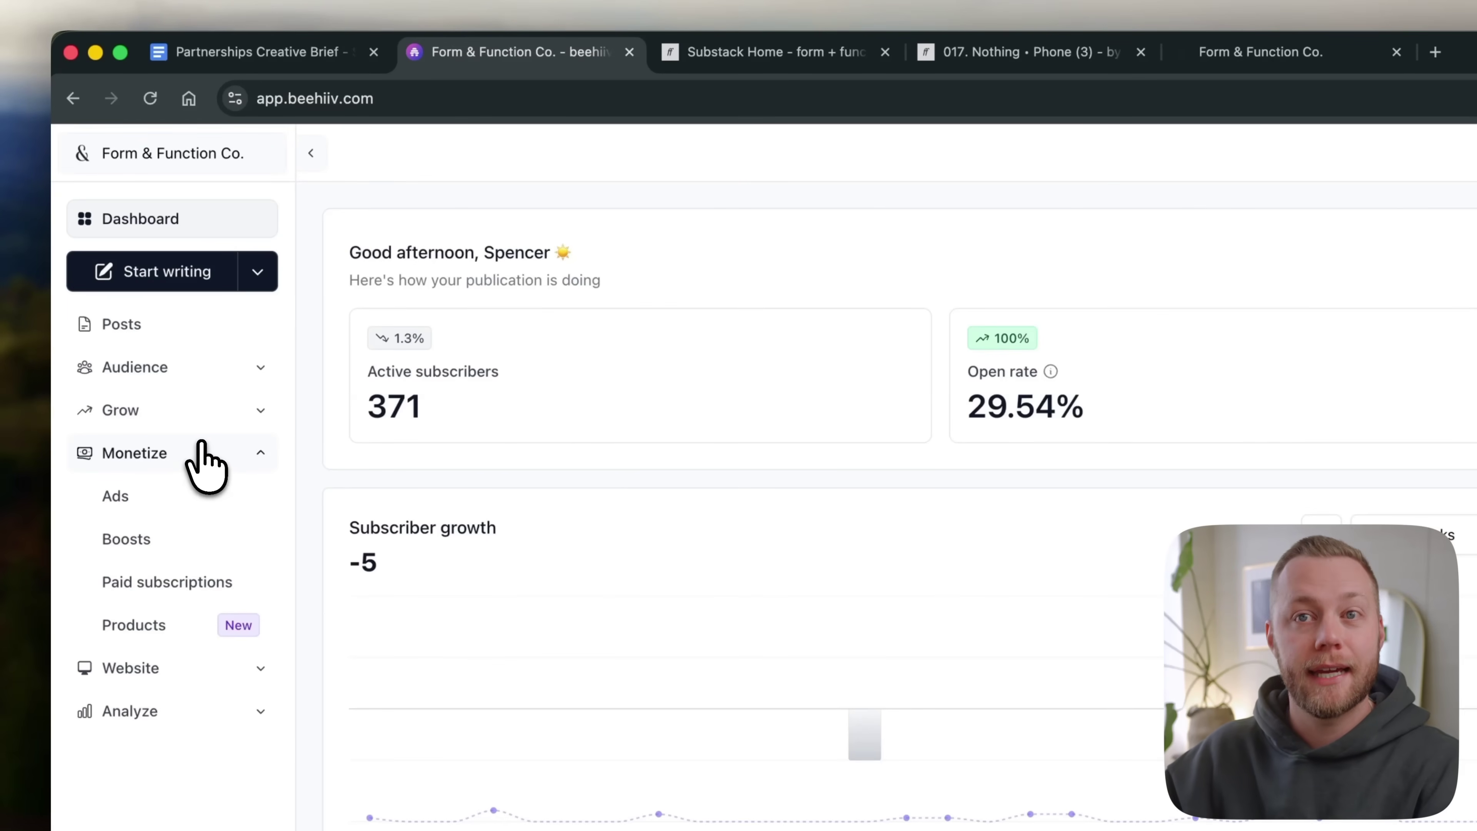
{"action": "left_click", "coordinate": [192, 411]}
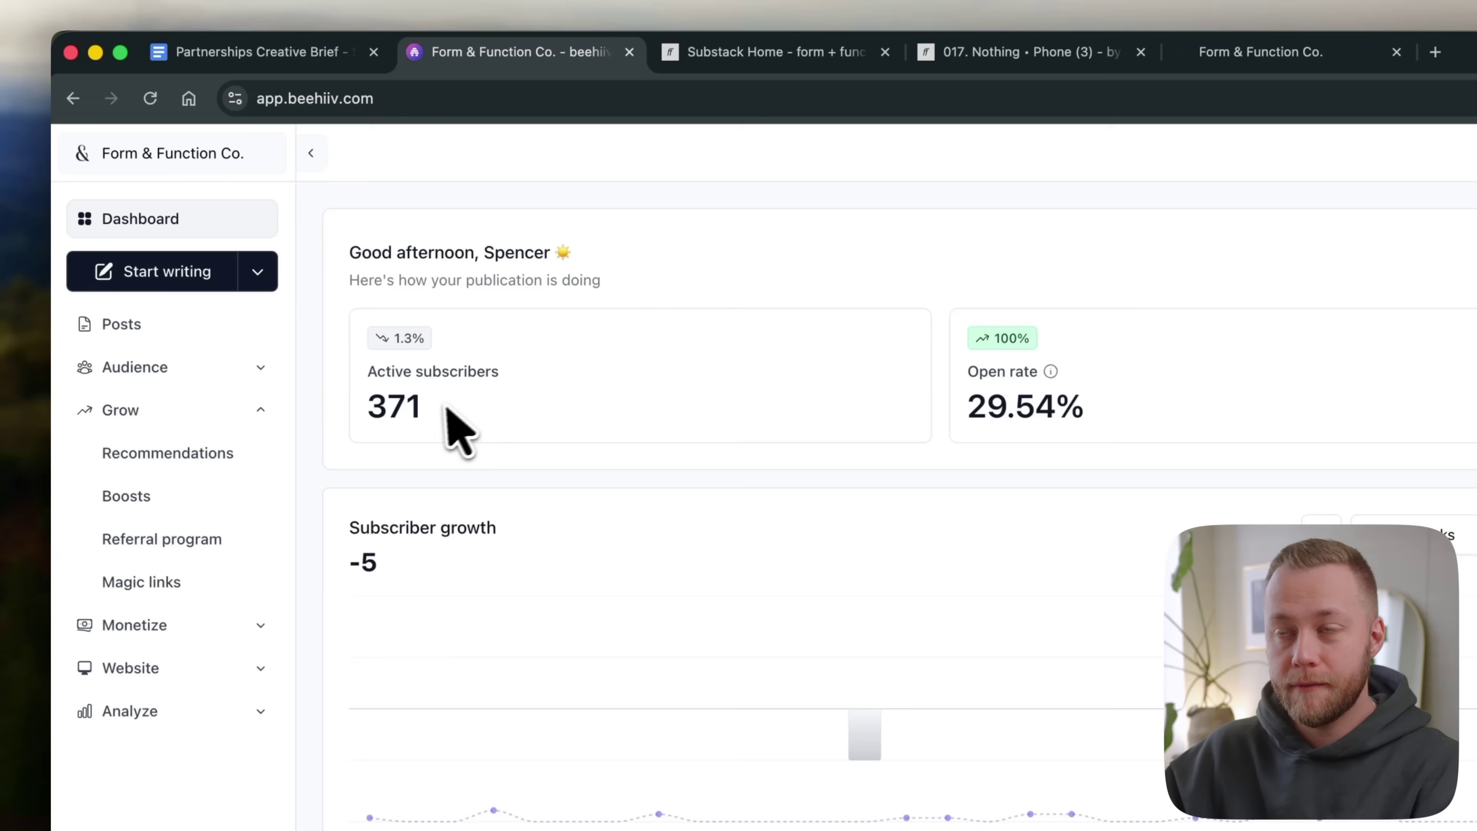
{"action": "left_click_drag", "start_coordinate": [447, 407], "coordinate": [370, 401]}
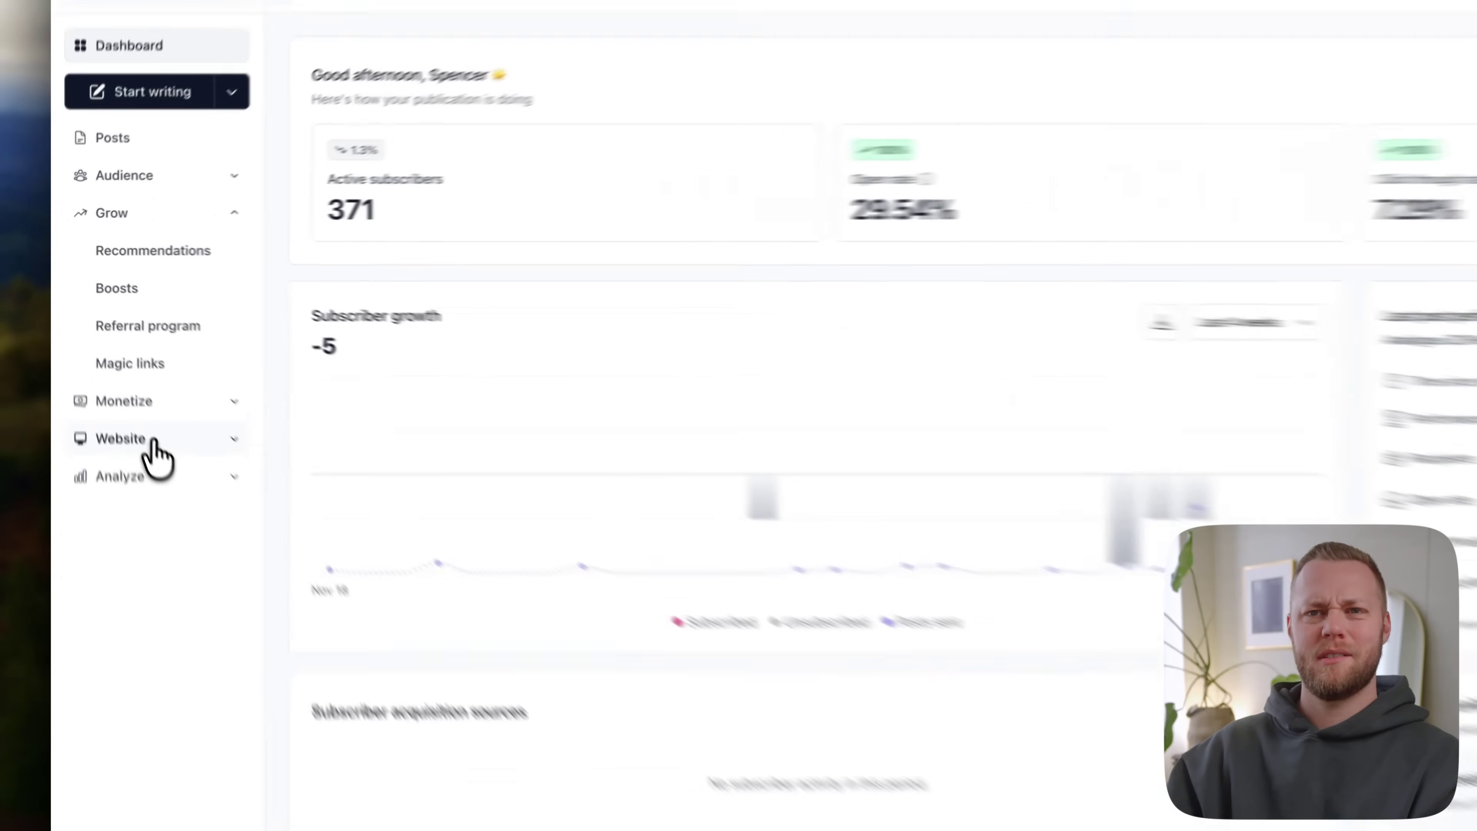
Step: Open Website > Builder and show the Globals, Pages and Home page Layers panels
{"action": "left_click", "coordinate": [108, 349]}
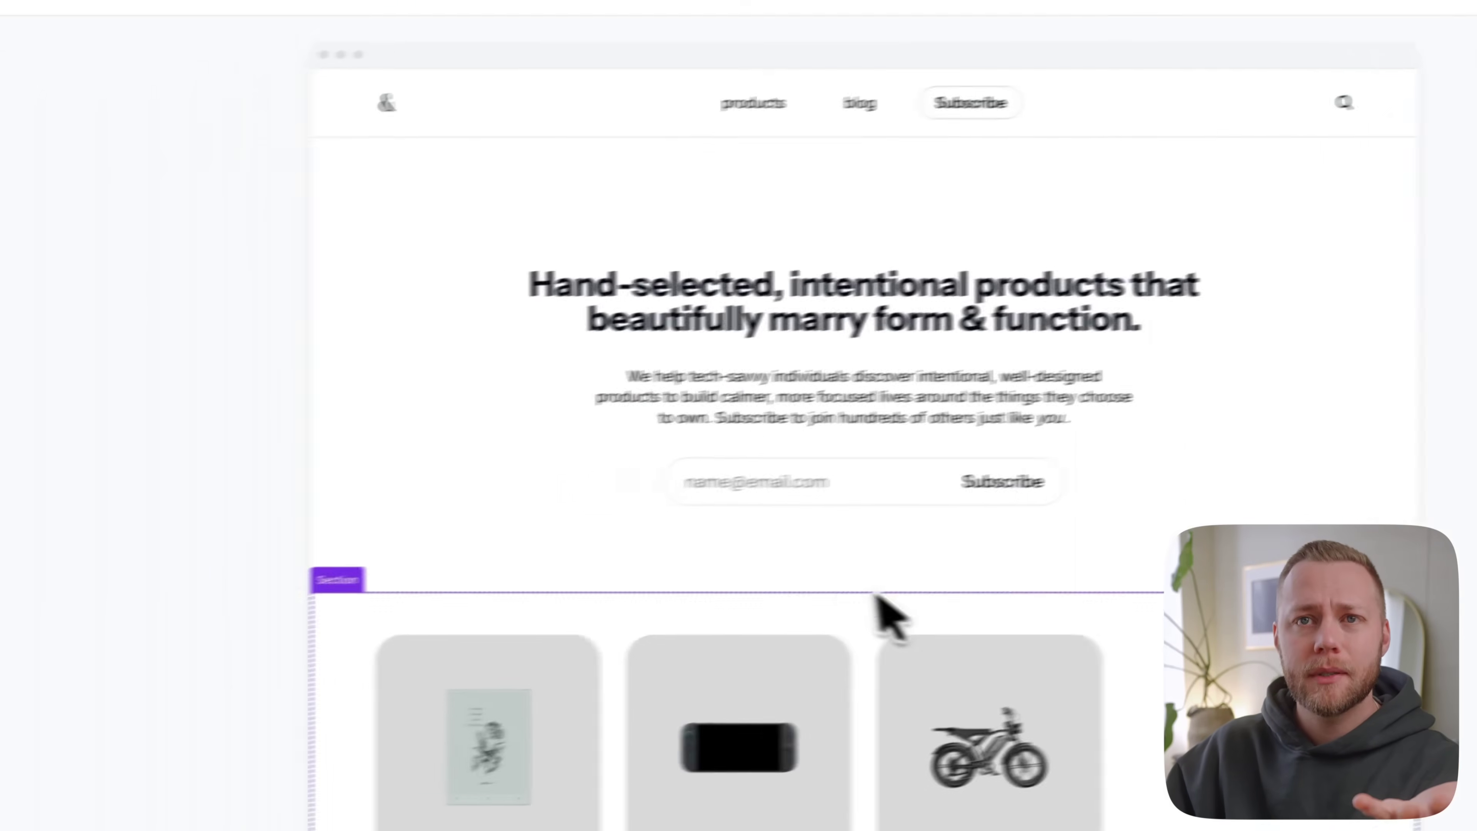
{"action": "left_click", "coordinate": [80, 267]}
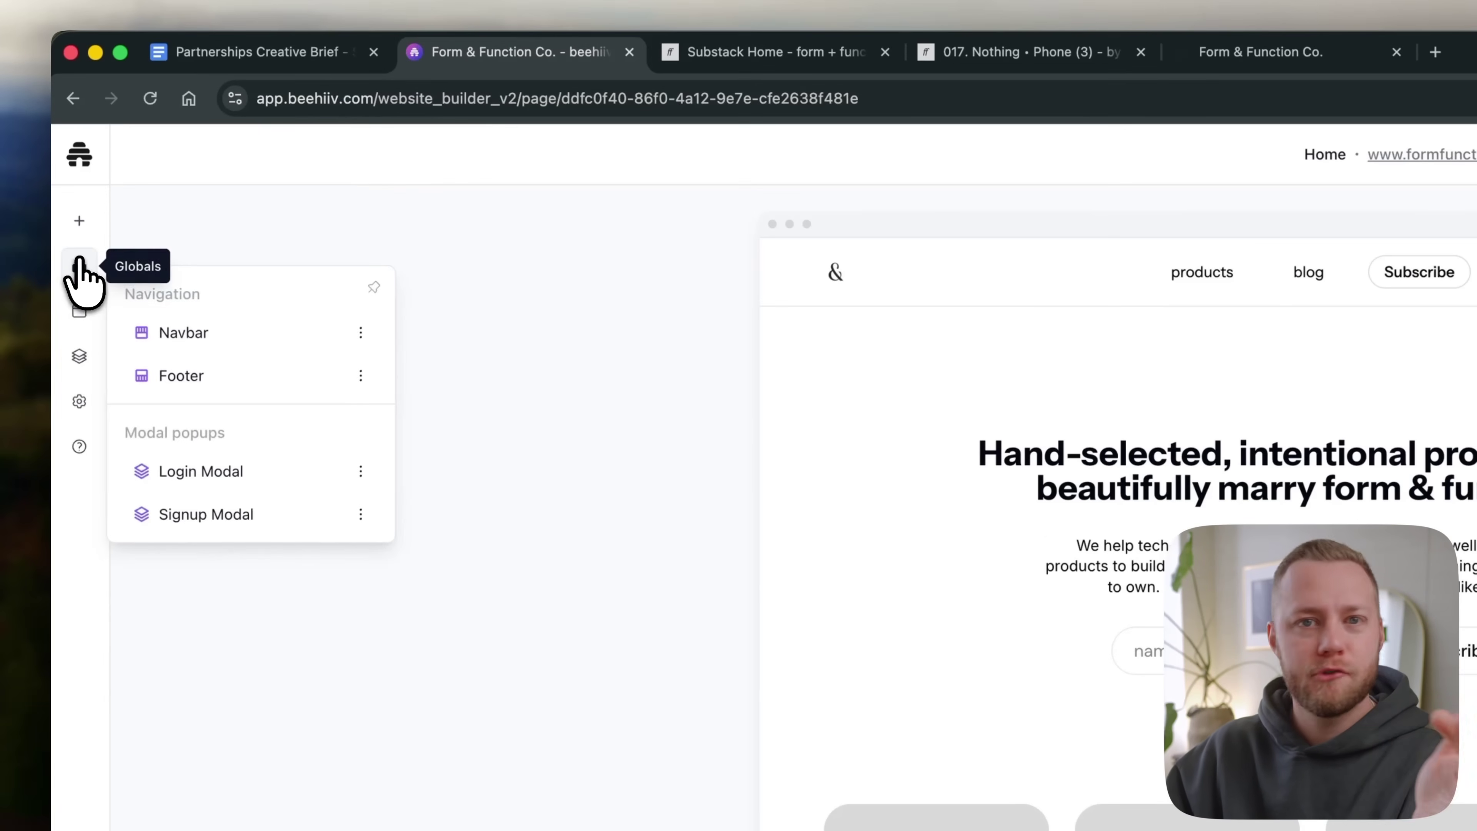
{"action": "left_click", "coordinate": [92, 309]}
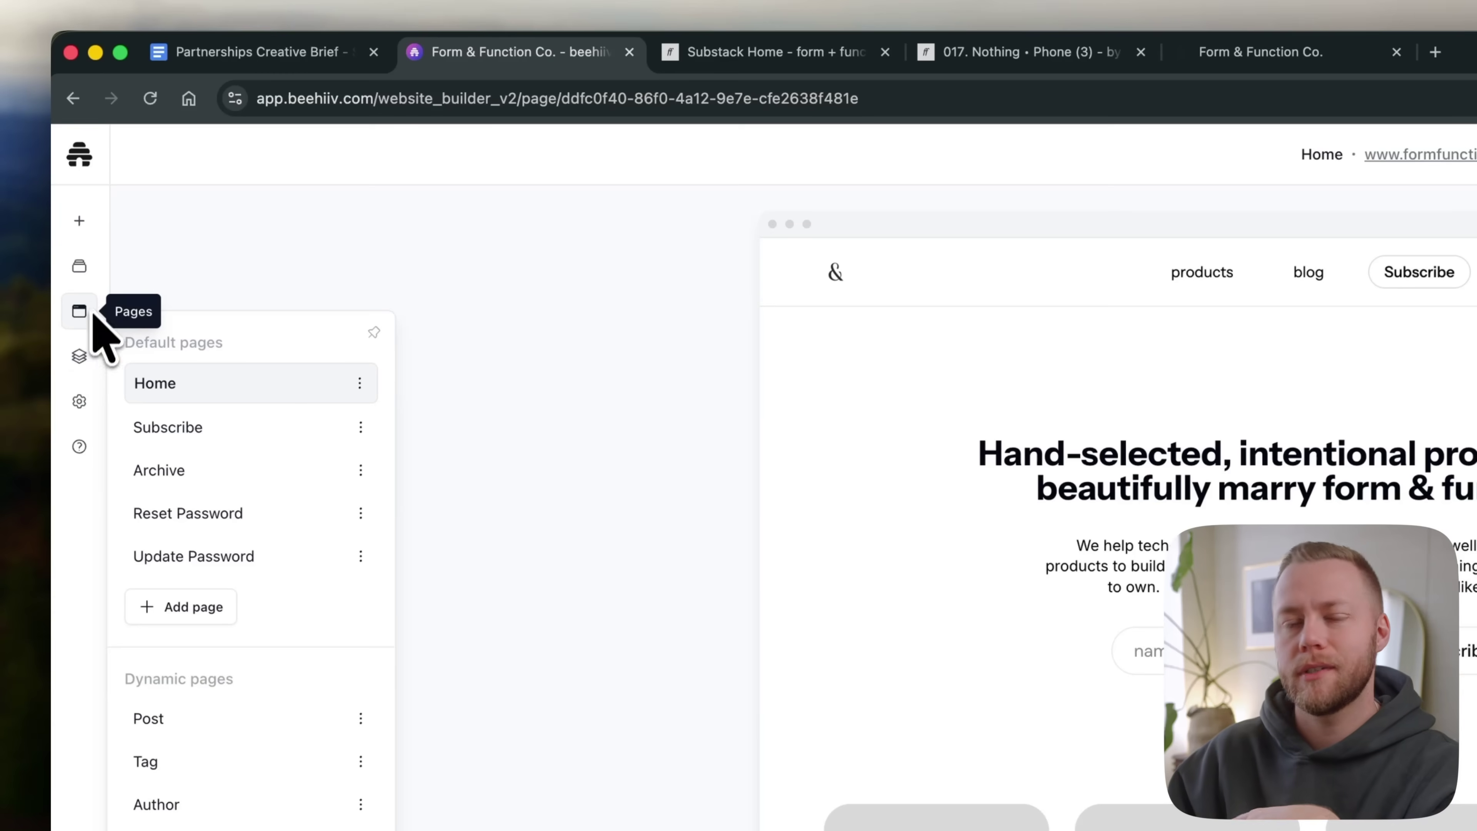
{"action": "left_click", "coordinate": [80, 356]}
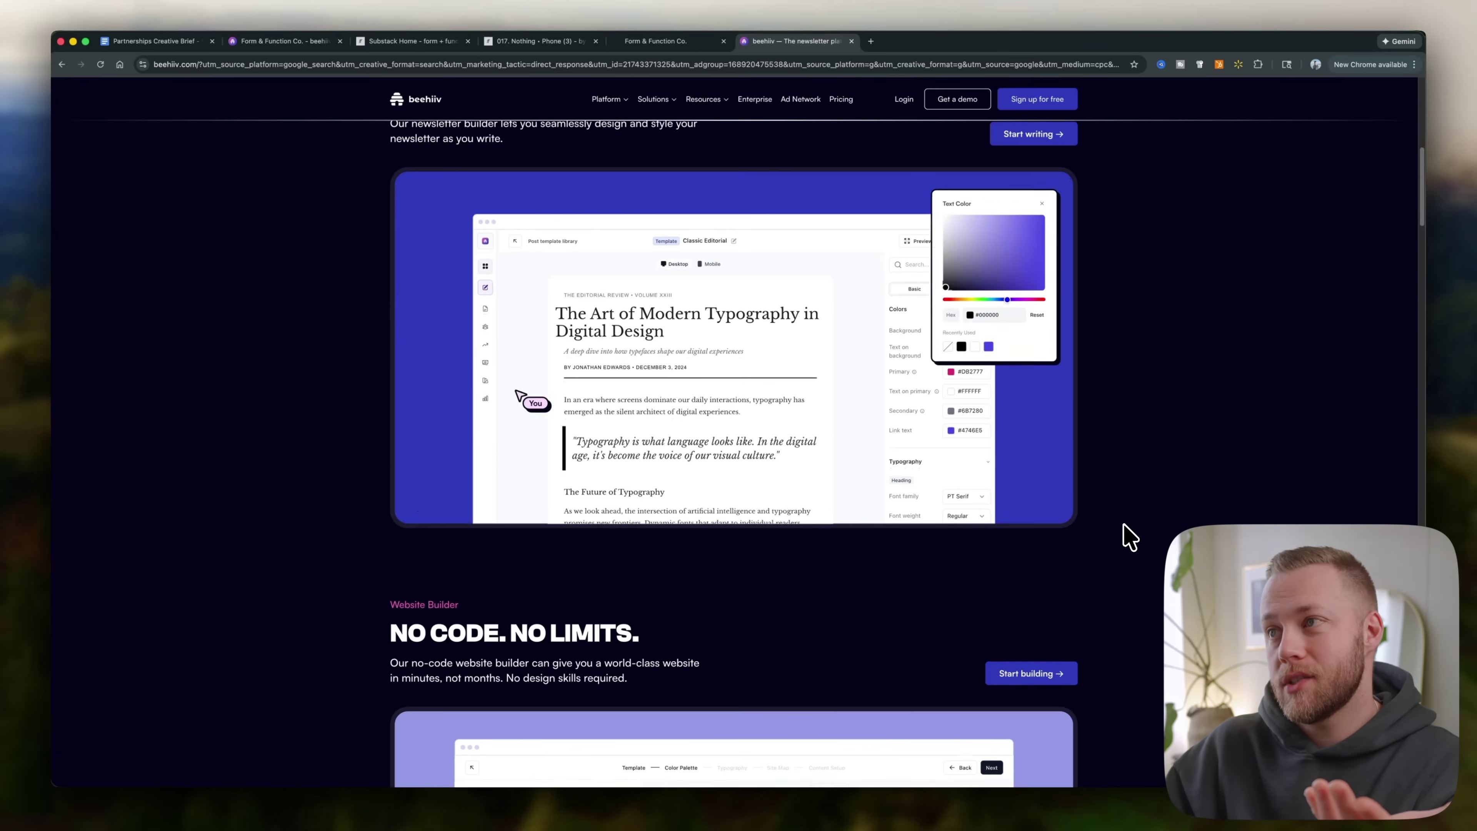
Step: Scroll beehiiv.com's Website Builder and Ad Network sections down to the Launch, Scale and Max pricing cards
{"action": "scroll", "coordinate": [1122, 534], "scroll_direction": "down", "scroll_amount": 2}
{"action": "scroll", "coordinate": [1127, 535], "scroll_direction": "down", "scroll_amount": 5}
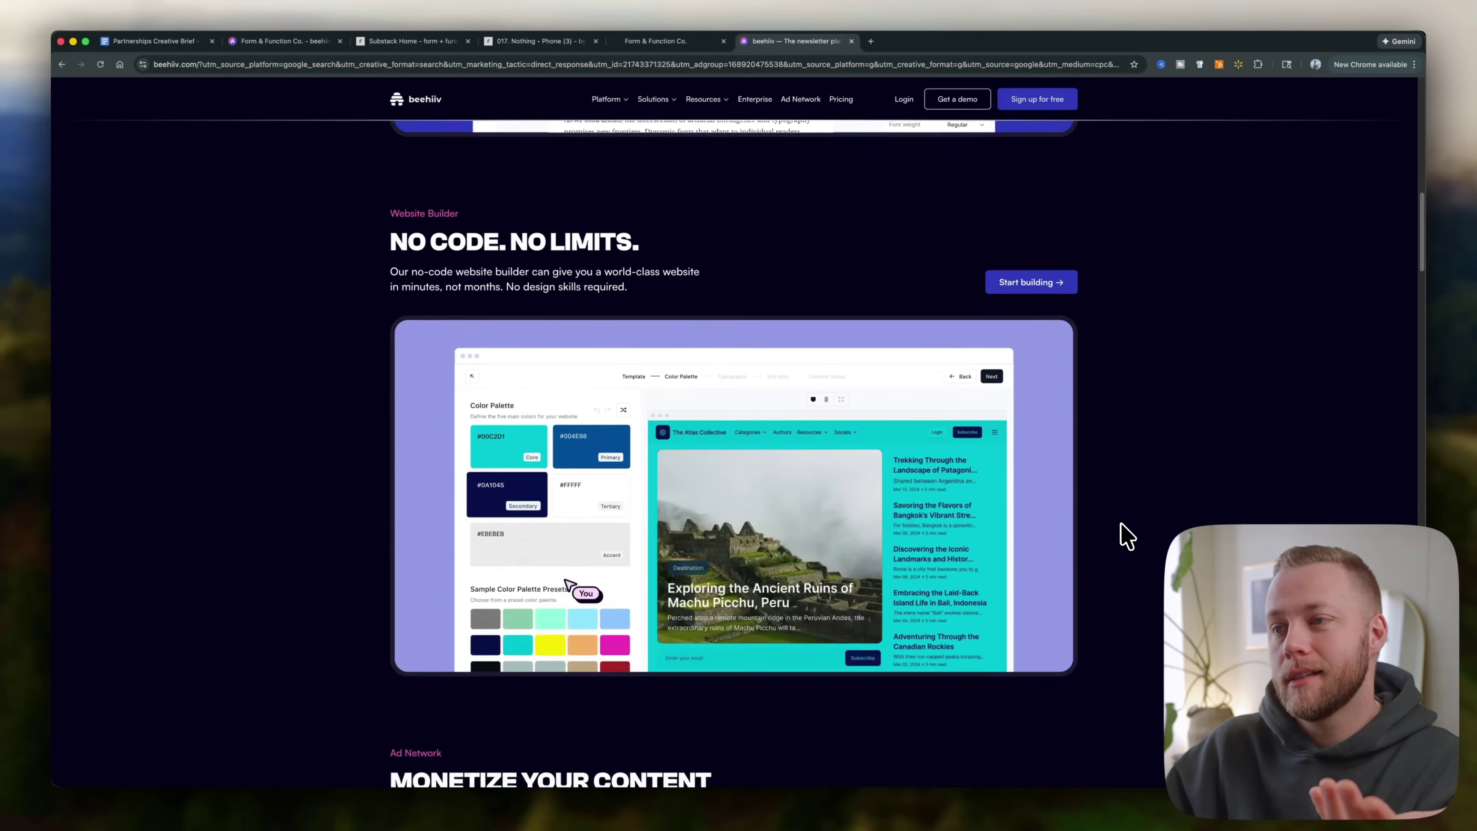
{"action": "scroll", "coordinate": [1128, 535], "scroll_direction": "down", "scroll_amount": 2}
{"action": "scroll", "coordinate": [1116, 535], "scroll_direction": "down", "scroll_amount": 4}
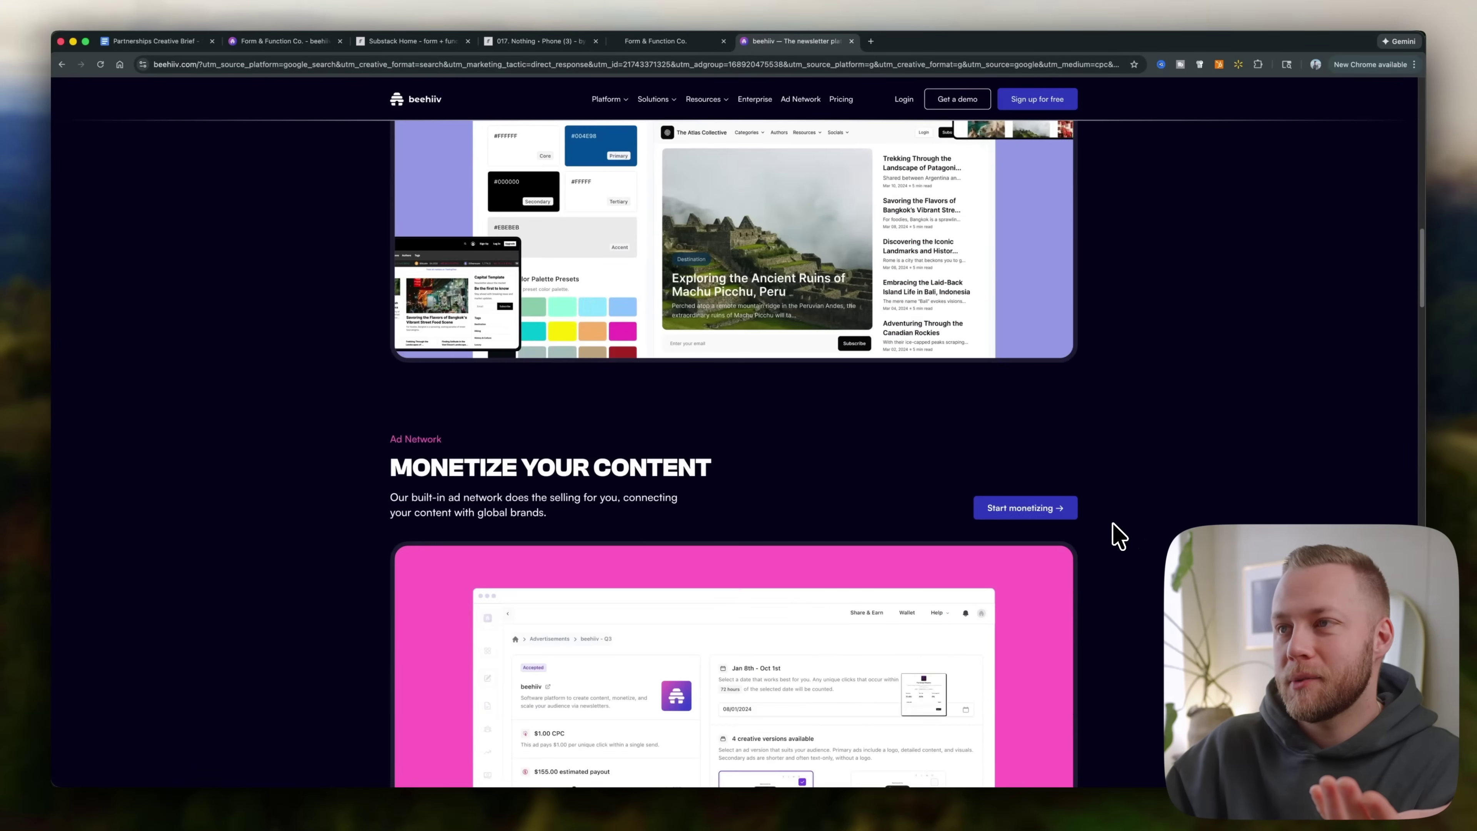
{"action": "scroll", "coordinate": [1114, 534], "scroll_direction": "up", "scroll_amount": 3}
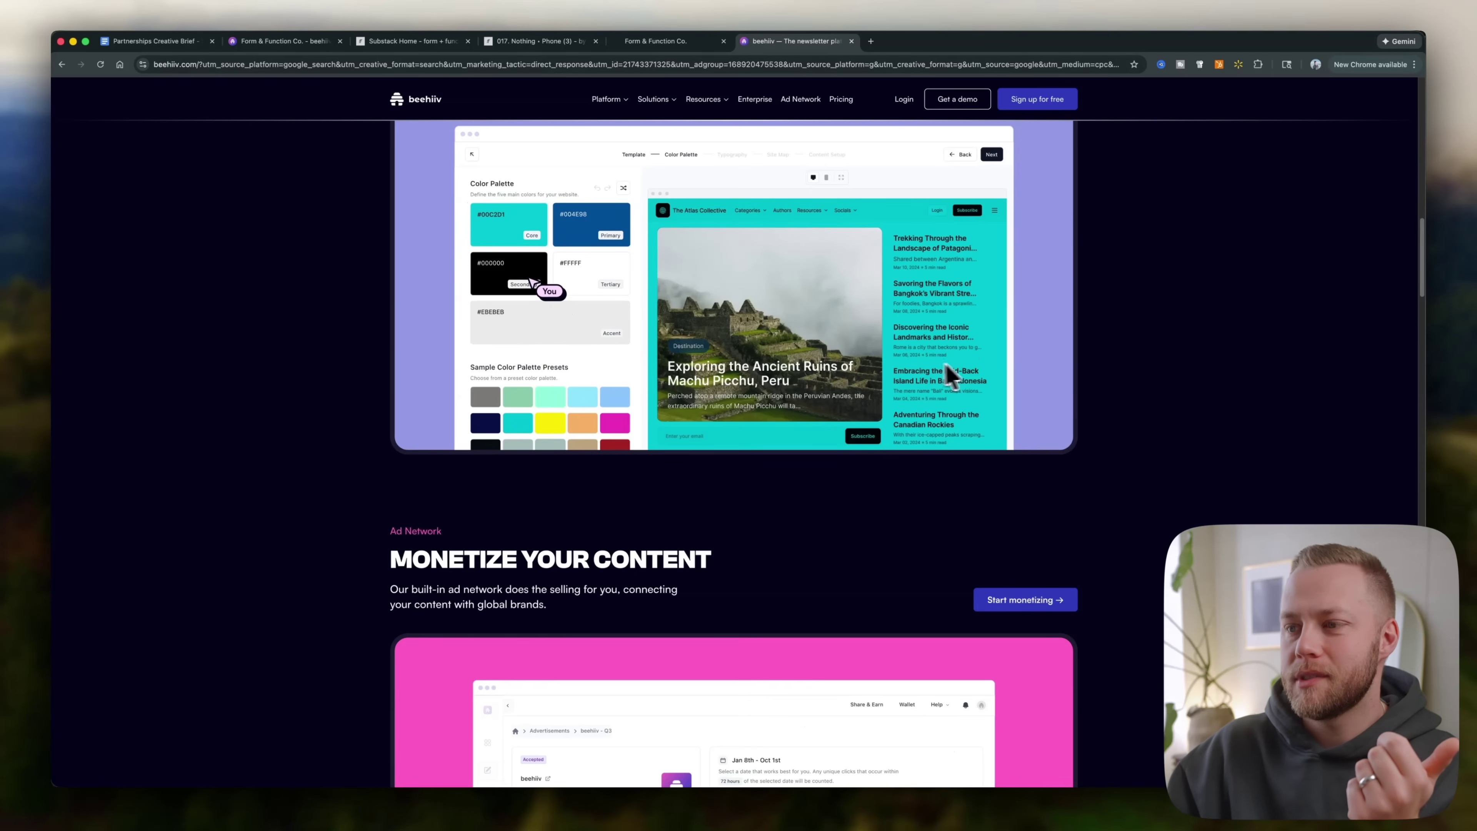
{"action": "scroll", "coordinate": [913, 363], "scroll_direction": "down", "scroll_amount": 10}
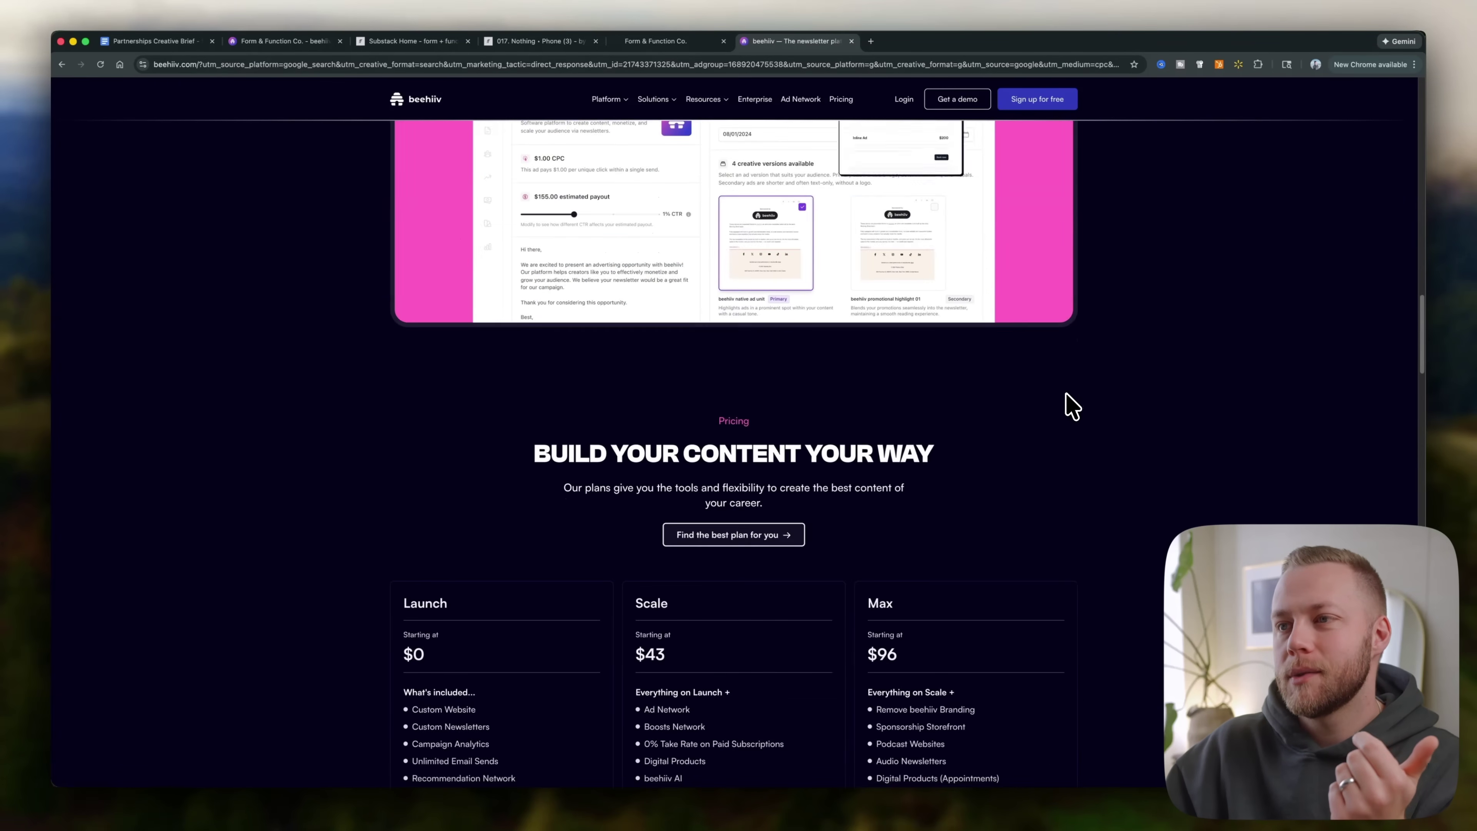
{"action": "scroll", "coordinate": [1072, 406], "scroll_direction": "down", "scroll_amount": 5}
{"action": "scroll", "coordinate": [1104, 401], "scroll_direction": "down", "scroll_amount": 1}
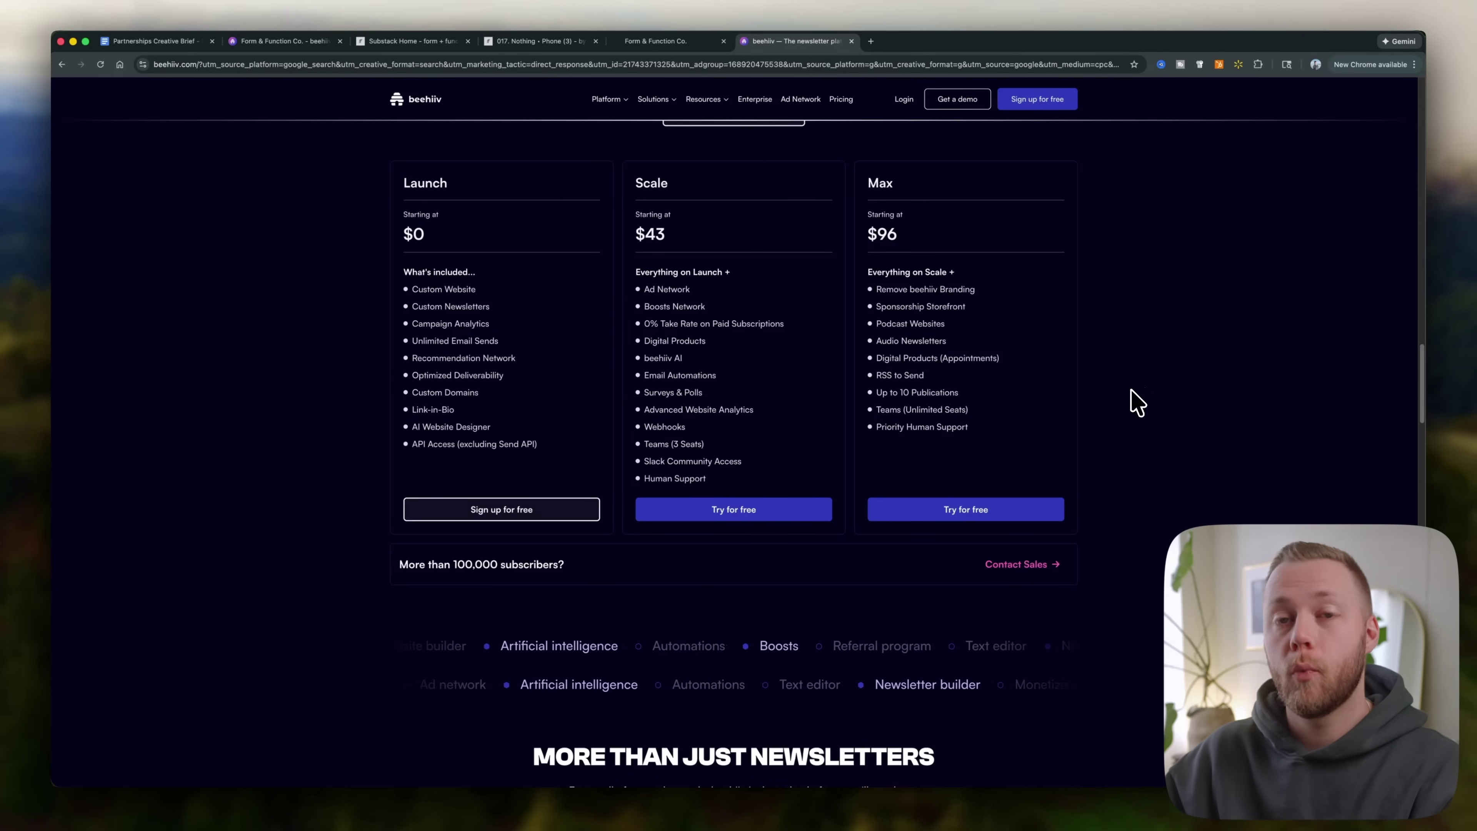
{"action": "scroll", "coordinate": [1115, 397], "scroll_direction": "up", "scroll_amount": 2}
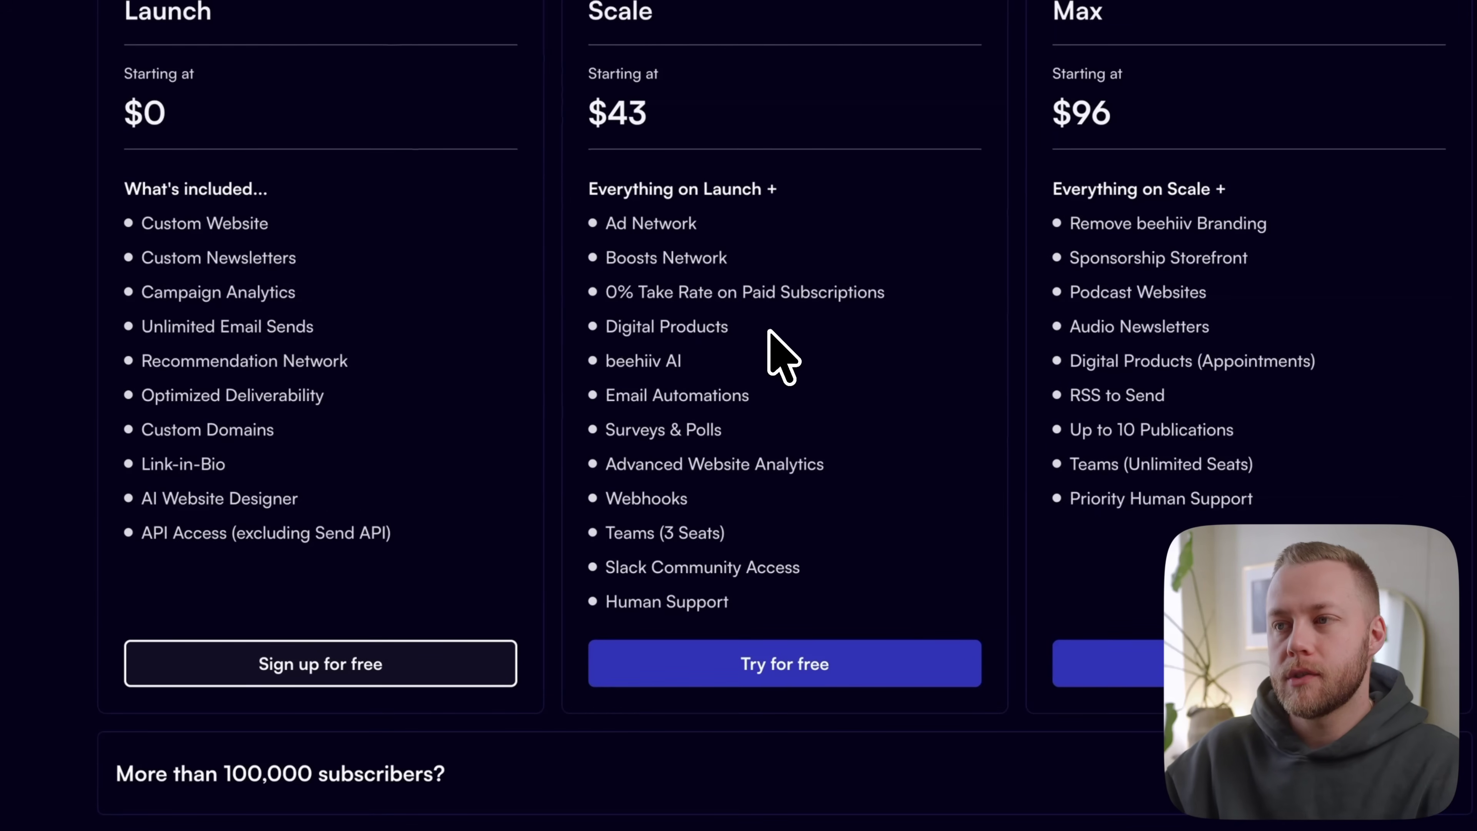
{"action": "scroll", "coordinate": [796, 401], "scroll_direction": "down", "scroll_amount": 4}
{"action": "scroll", "coordinate": [843, 445], "scroll_direction": "up", "scroll_amount": 1}
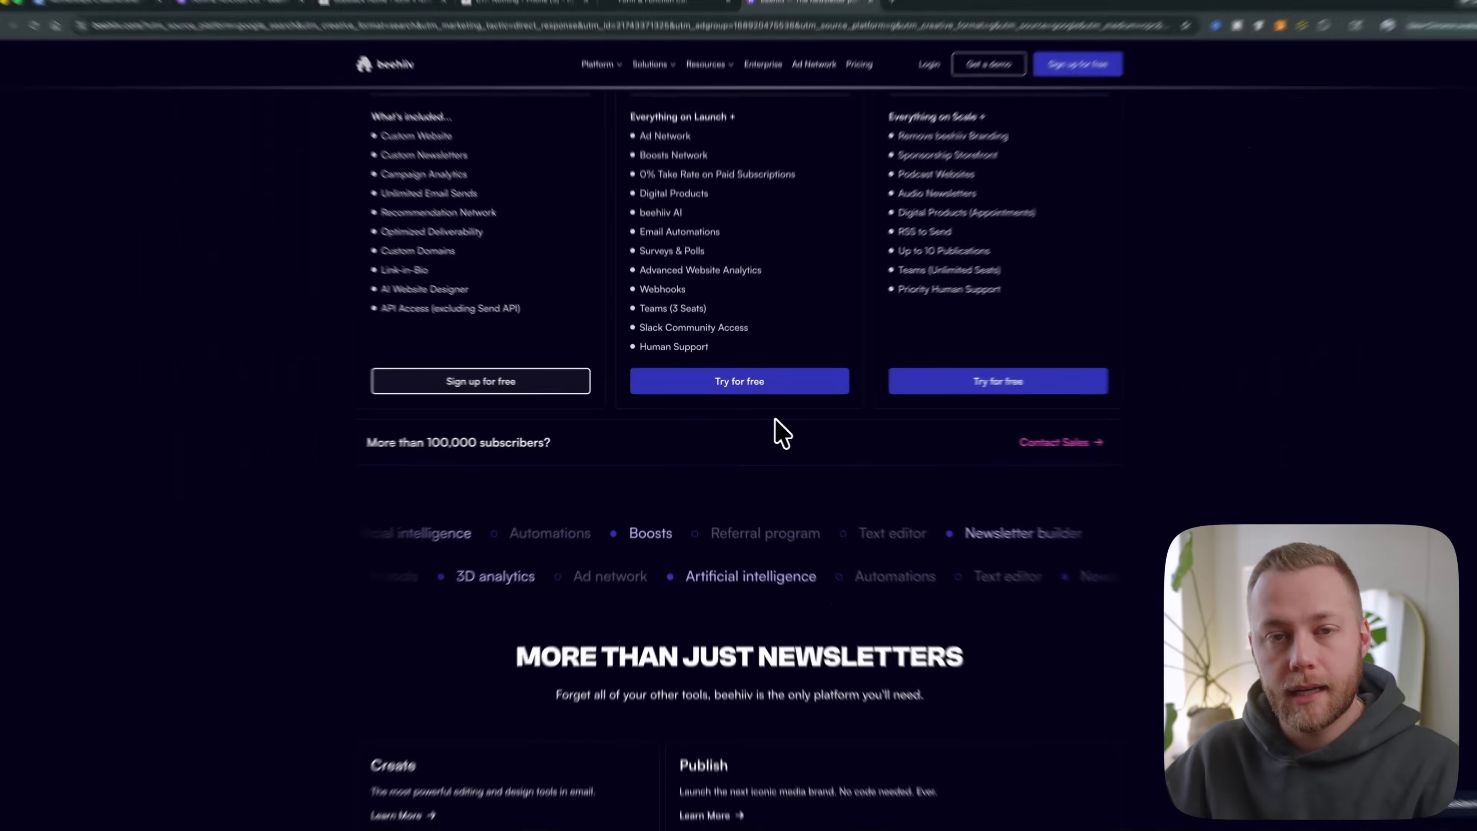
{"action": "scroll", "coordinate": [779, 433], "scroll_direction": "down", "scroll_amount": 10}
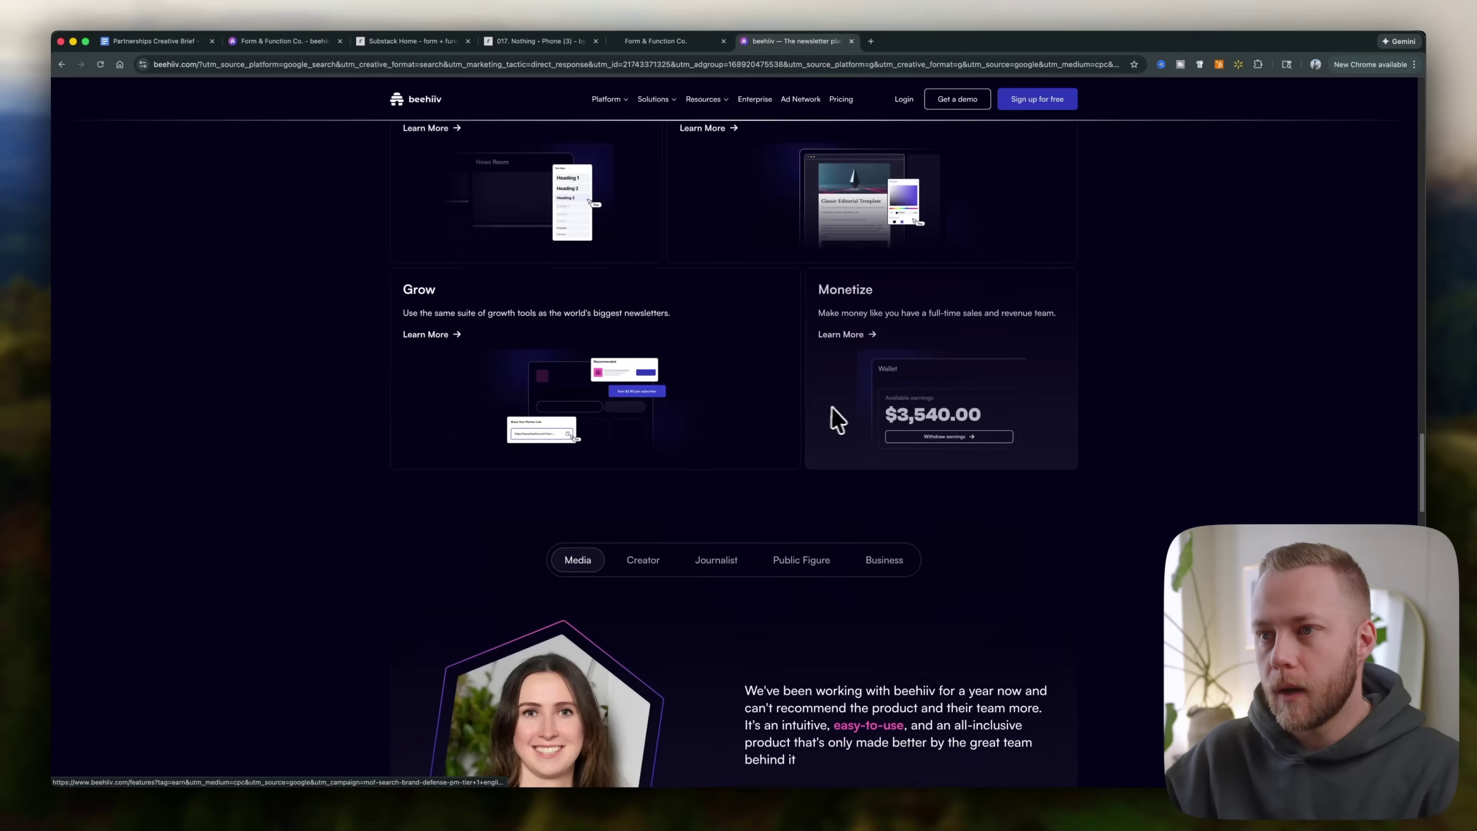